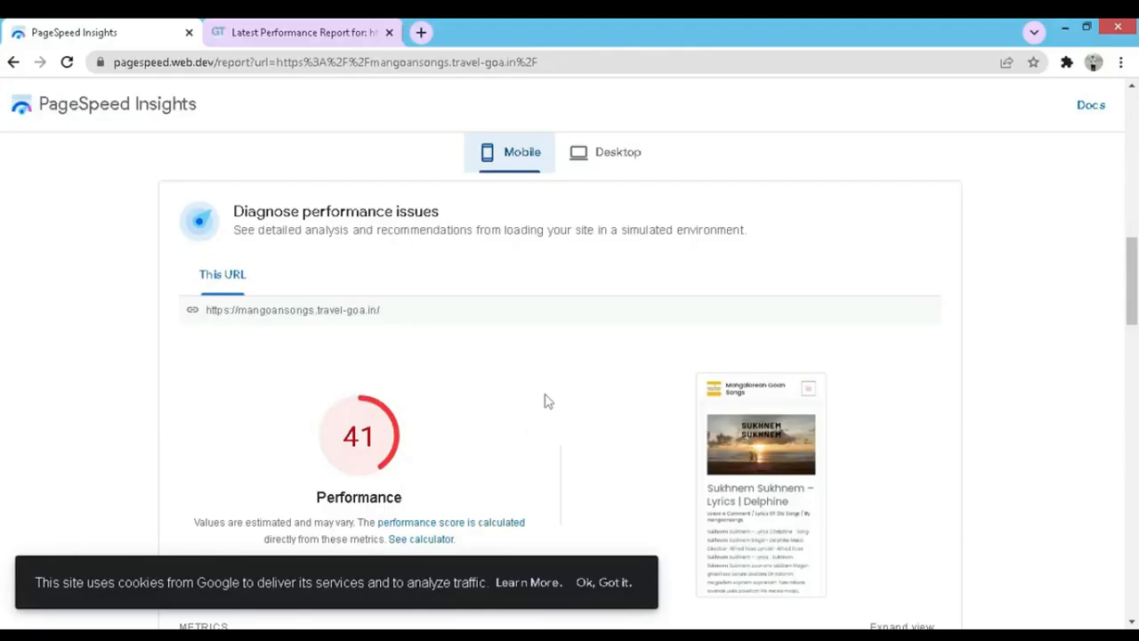
# Review the PageSpeed Insights performance scores and metrics for the site on both mobile and desktop.
pyautogui.scroll(-4, 505, 387)
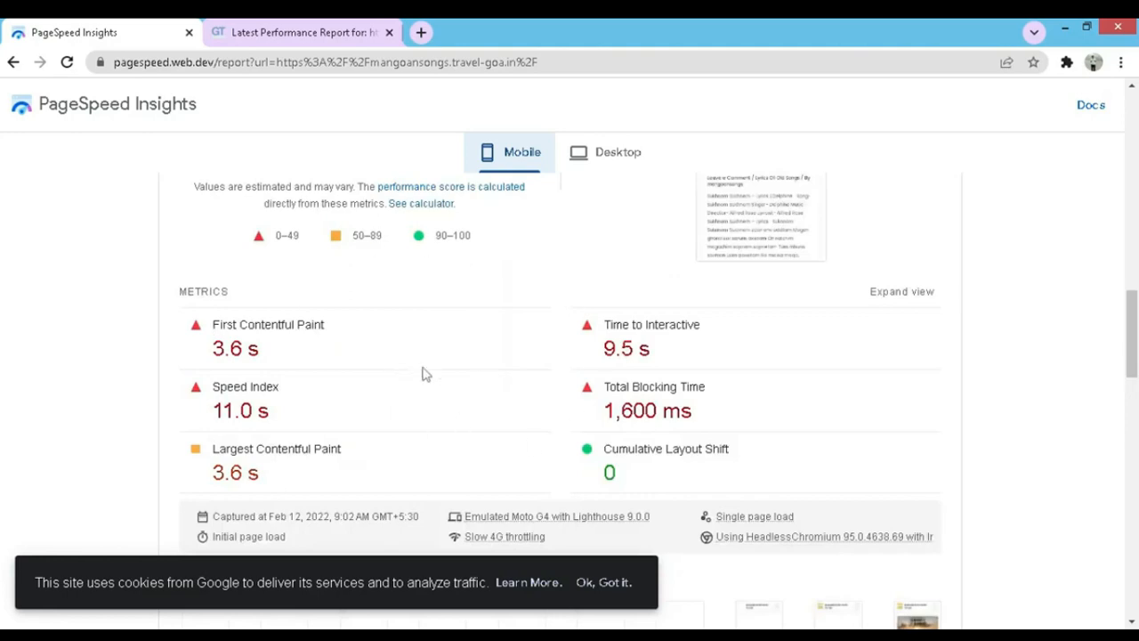
pyautogui.click(614, 159)
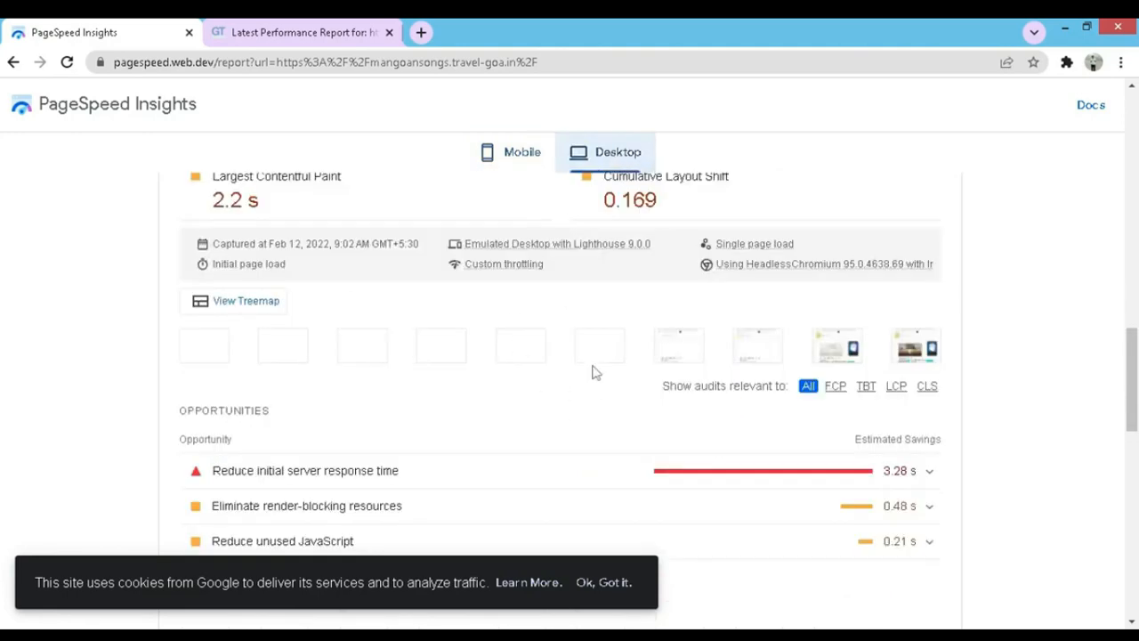
pyautogui.scroll(5, 593, 374)
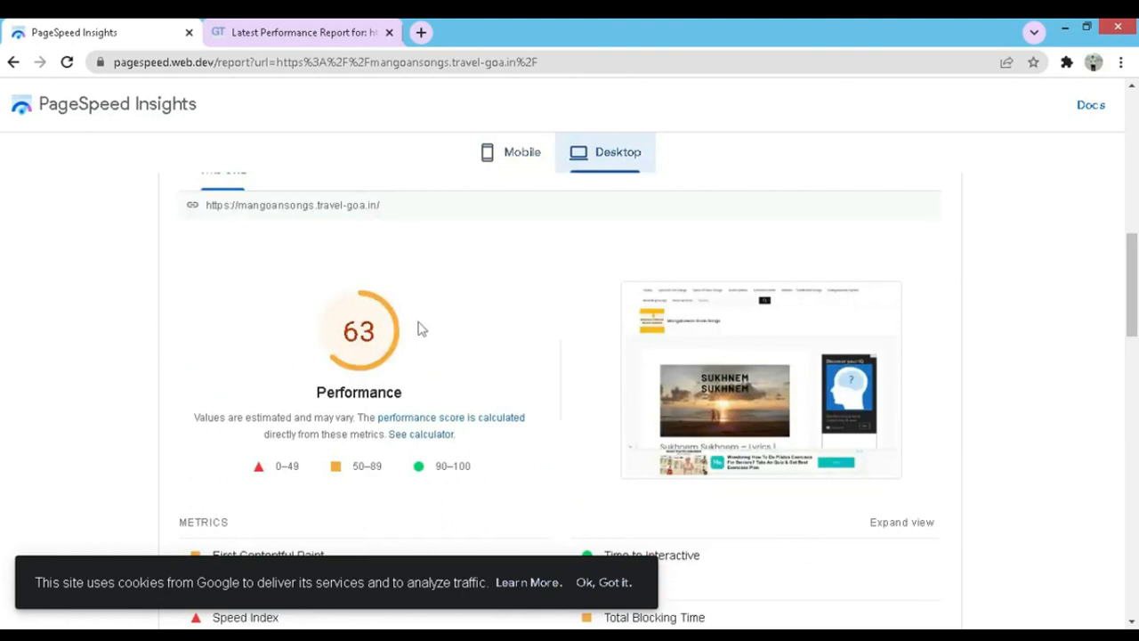
pyautogui.scroll(-3, 418, 329)
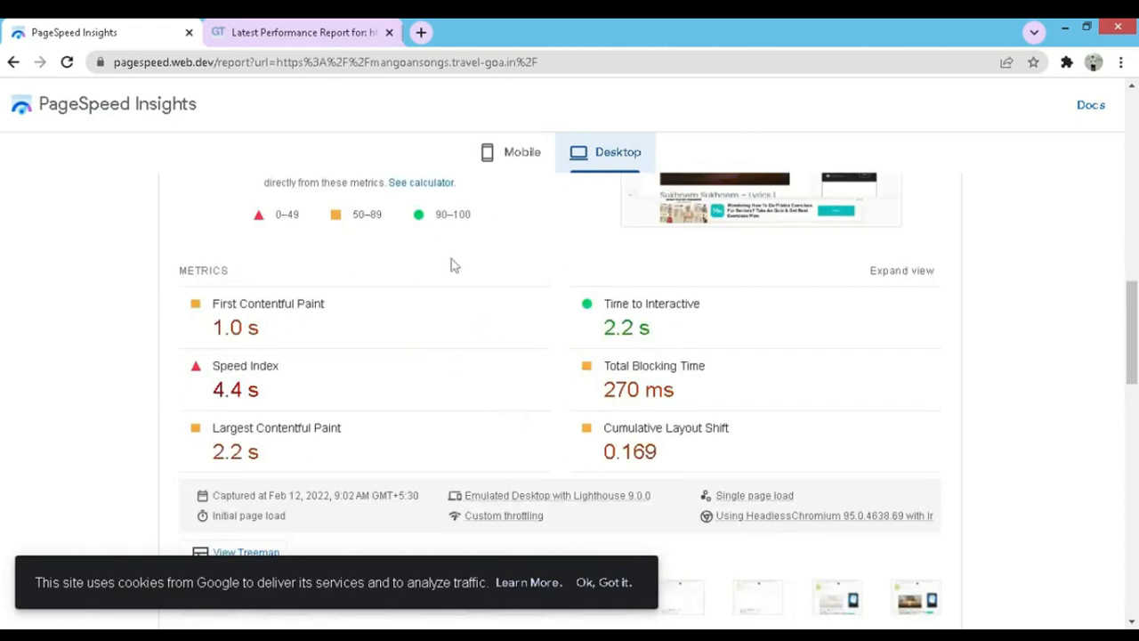
# Examine the GTmetrix report for the same site, from its grade and Web Vitals down to the page details.
pyautogui.click(310, 33)
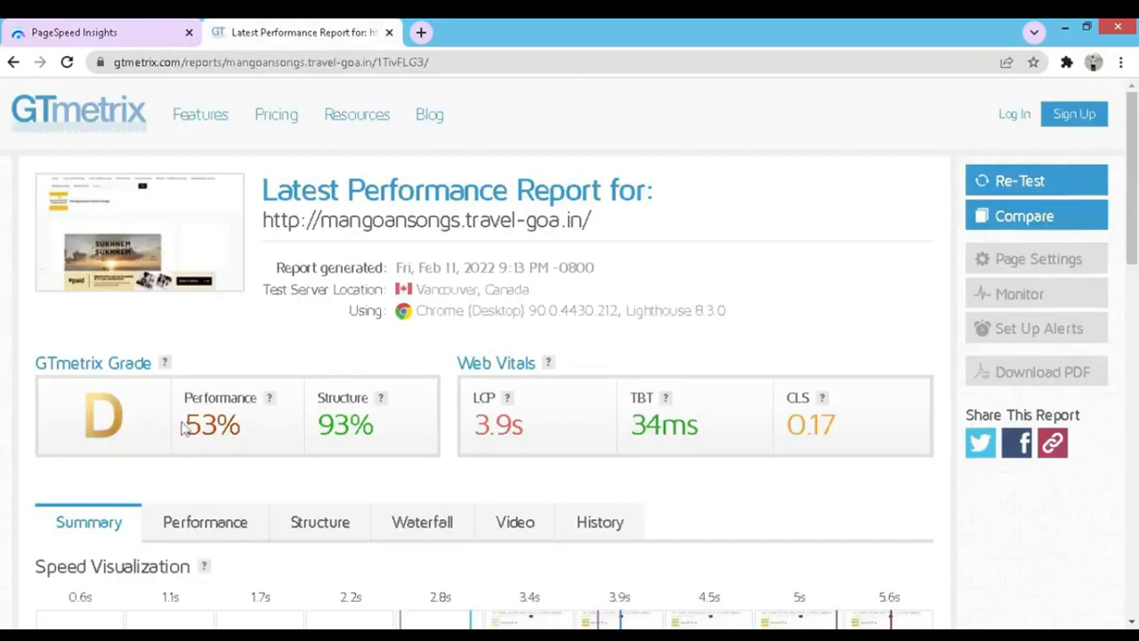
pyautogui.scroll(-2, 355, 345)
pyautogui.scroll(-8, 354, 346)
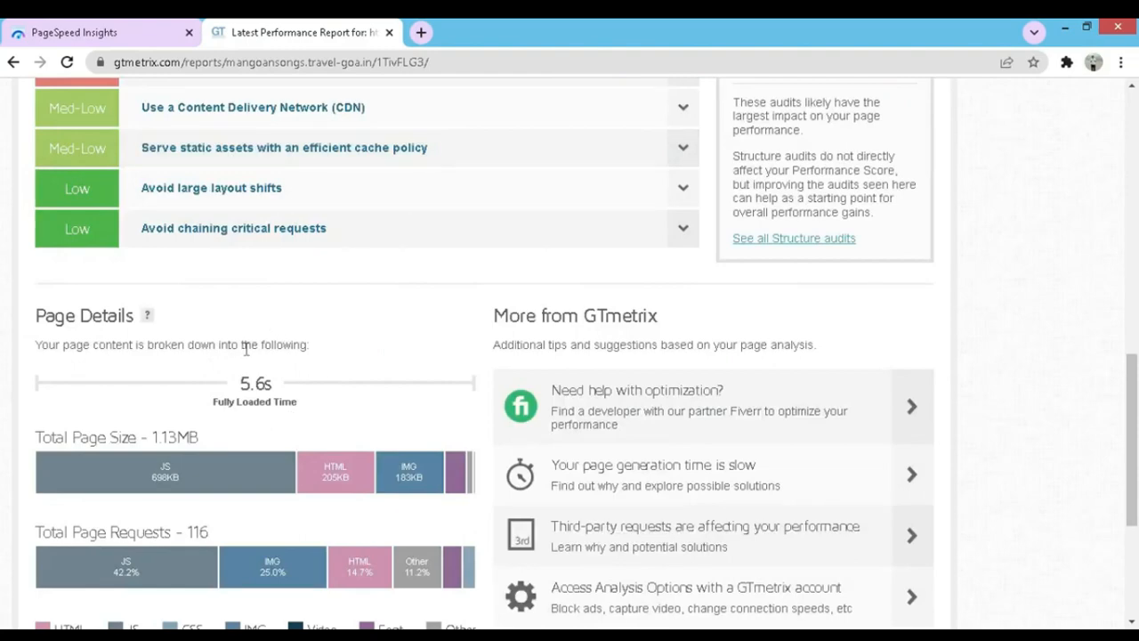
# Switch to the site's WordPress admin dashboard and search the new plugins directory for "w3 total cache".
pyautogui.click(811, 636)
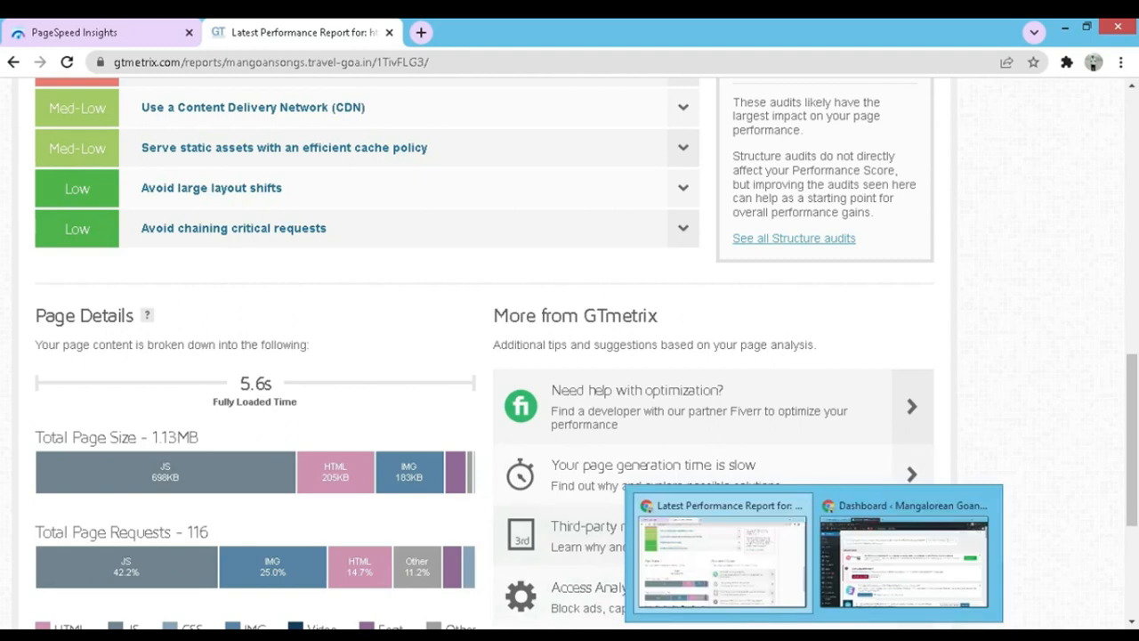
pyautogui.click(901, 587)
pyautogui.scroll(-1, 87, 299)
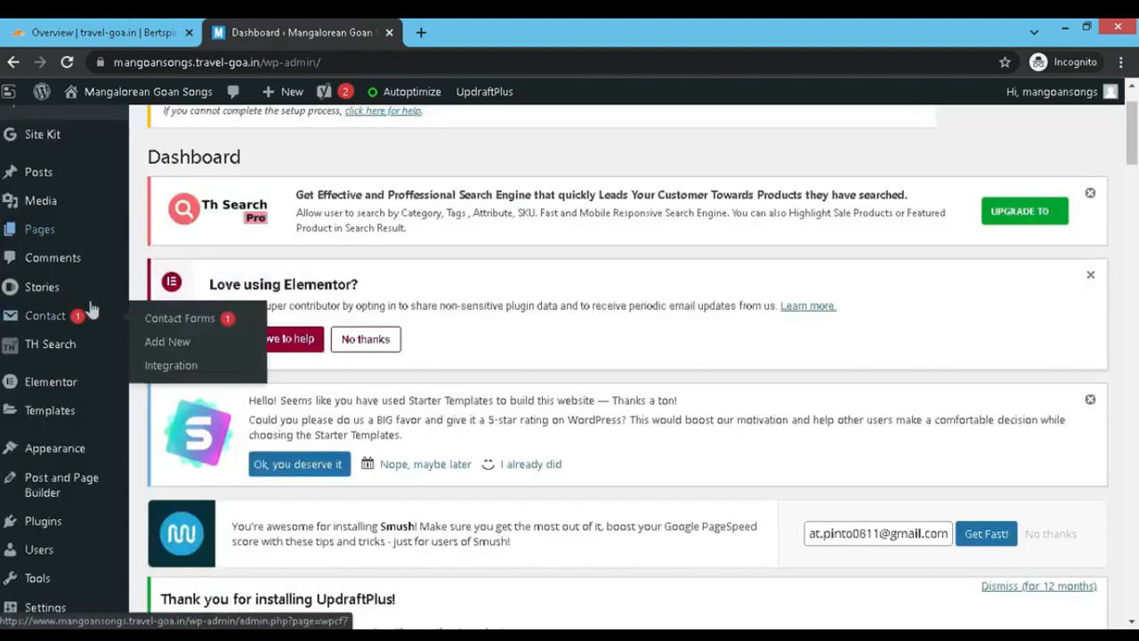
pyautogui.moveTo(53, 523)
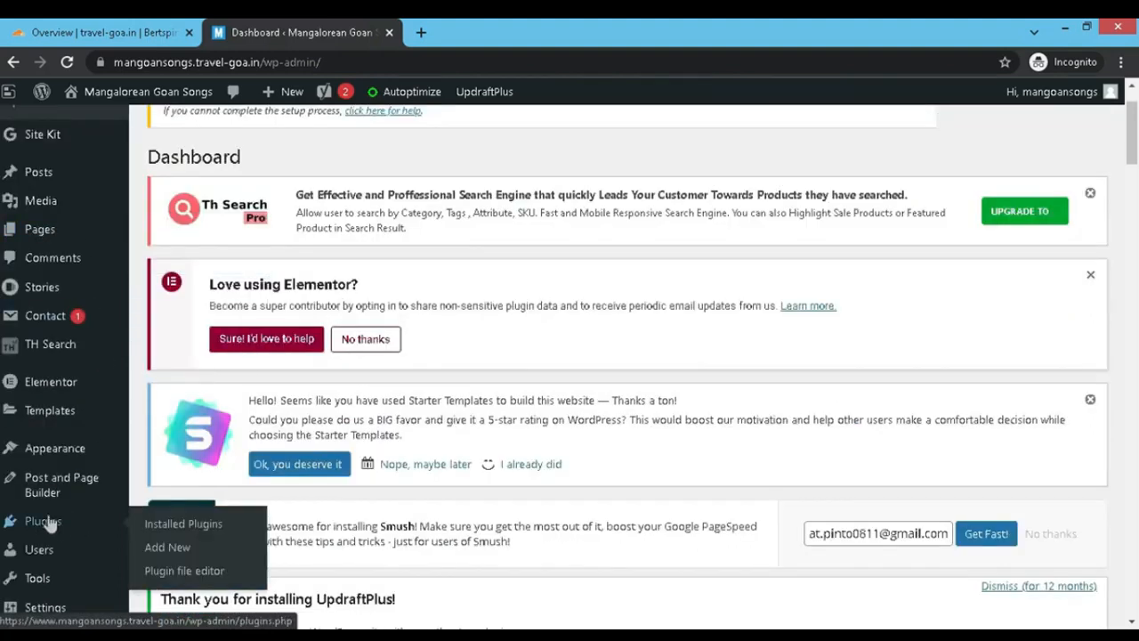
pyautogui.click(173, 551)
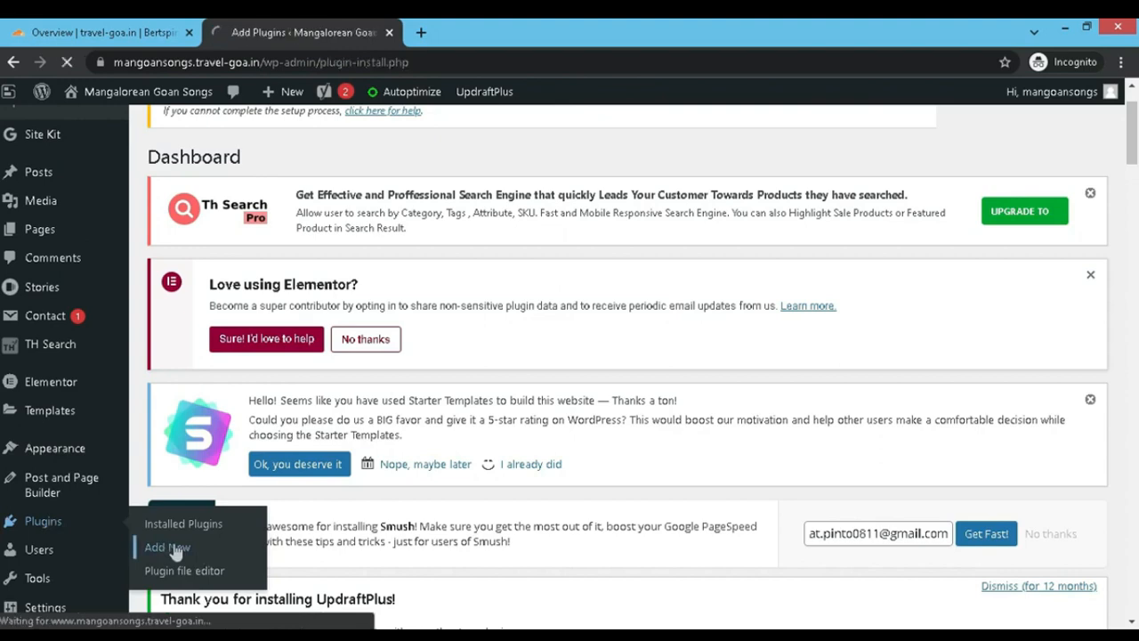
pyautogui.write('w3 total')
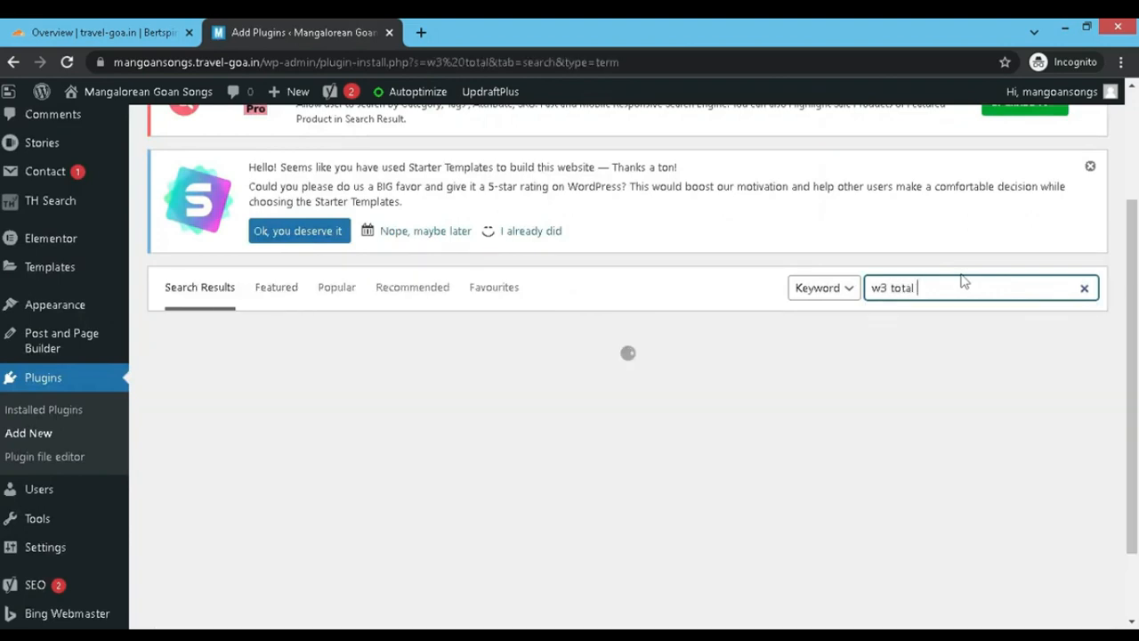
pyautogui.write(' cache')
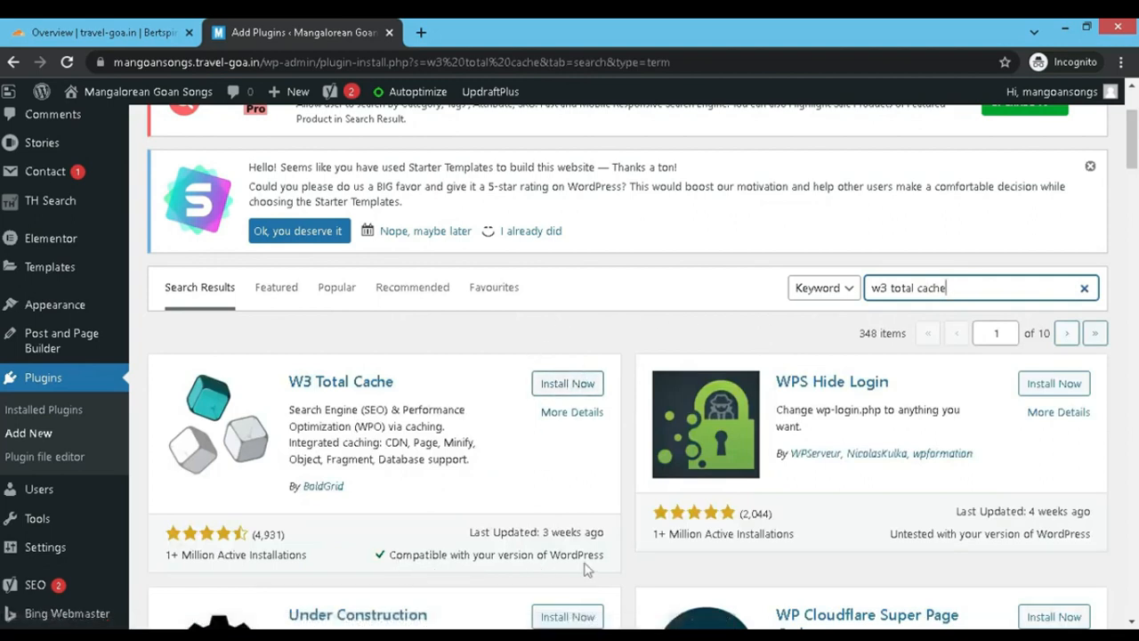
# Check the W3 Total Cache plugin's WordPress compatibility, and install and activate it.
pyautogui.click(396, 561)
pyautogui.moveTo(395, 559); pyautogui.dragTo(605, 558)
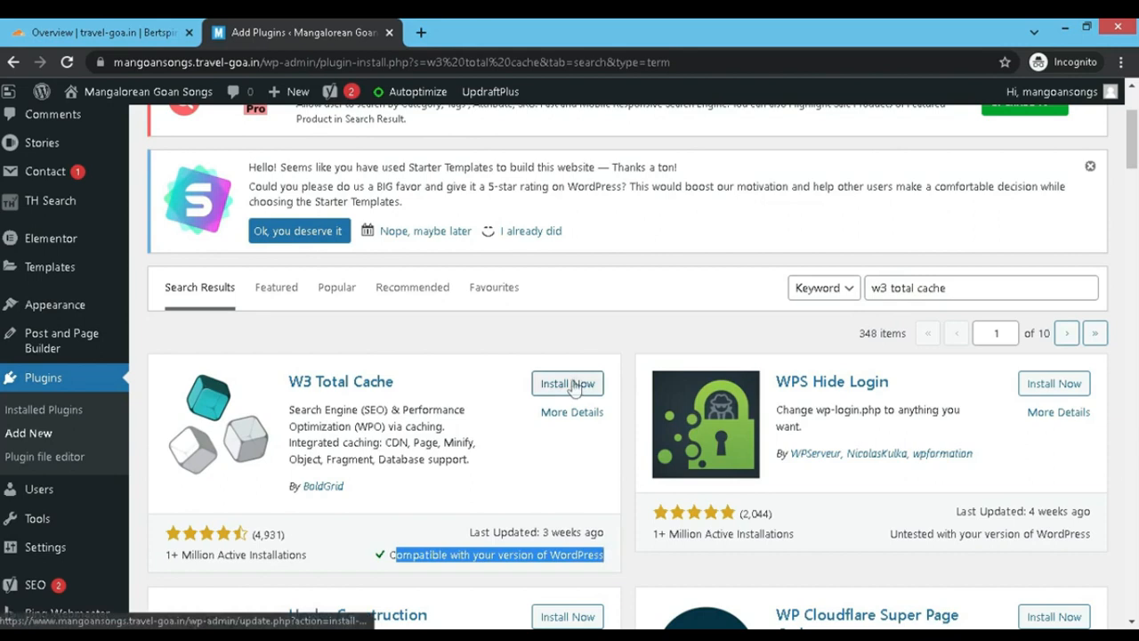
pyautogui.click(574, 383)
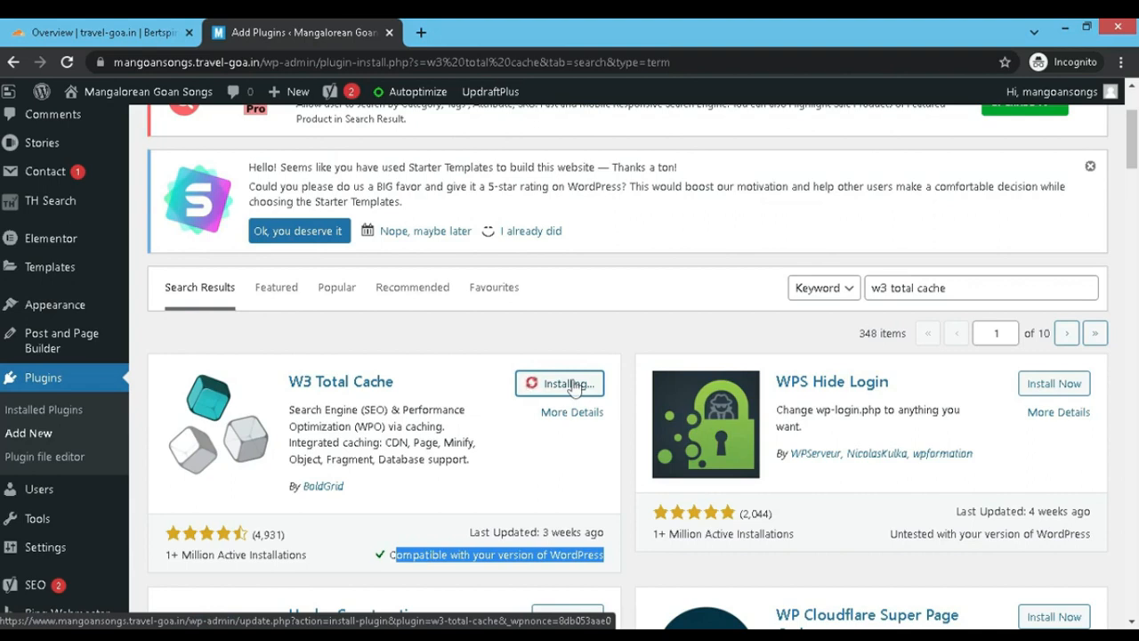
pyautogui.click(576, 384)
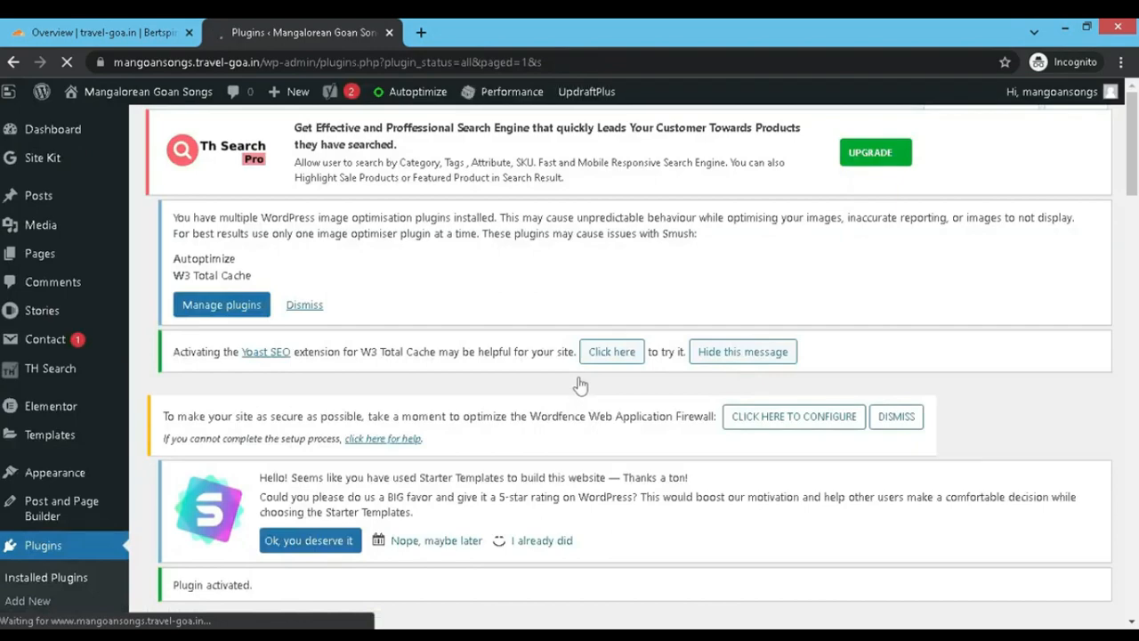
# Open the W3 Total Cache settings from the installed plugins and accept the usage data collection in its Setup Guide.
pyautogui.scroll(-15, 794, 418)
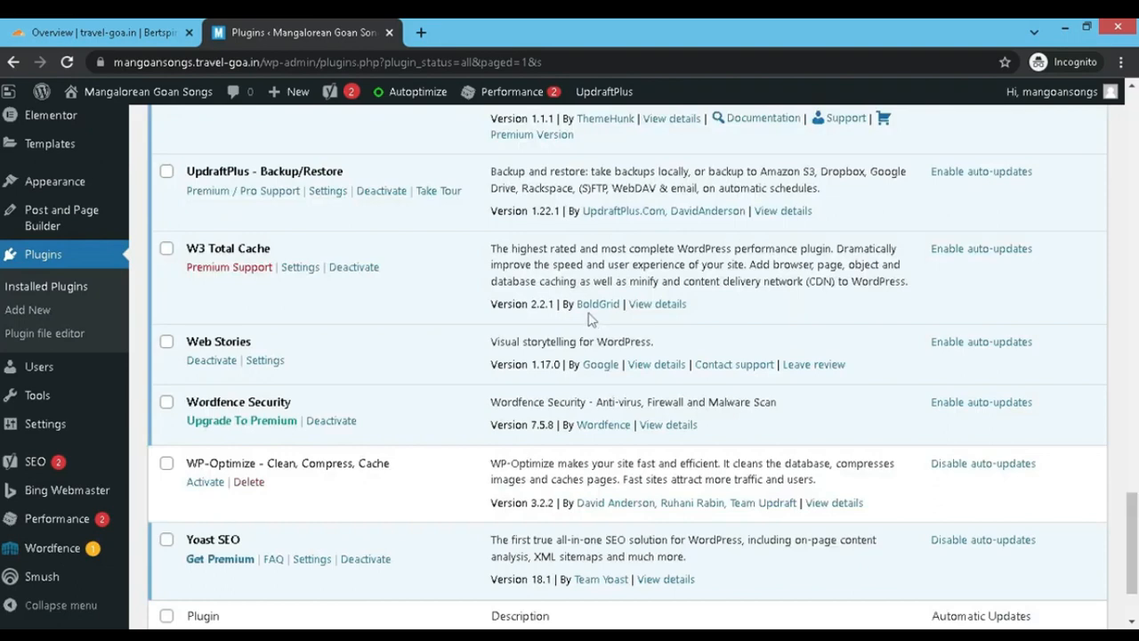
pyautogui.click(300, 268)
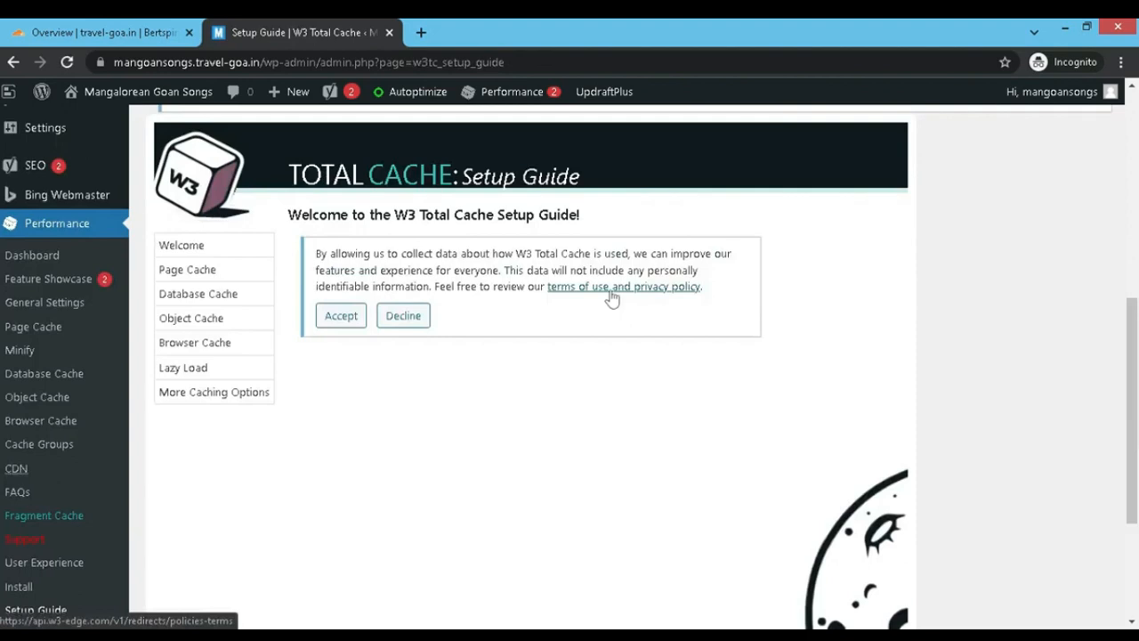
pyautogui.click(342, 318)
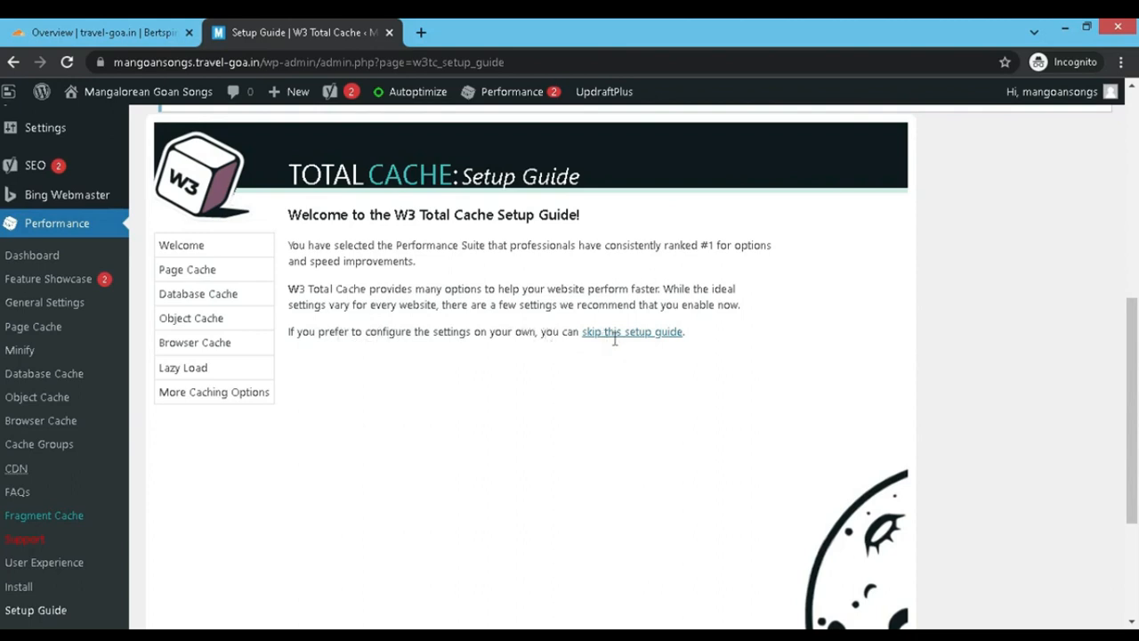
# Advance the Setup Guide to Page Cache and run the page cache test on the homepage.
pyautogui.scroll(-5, 616, 338)
pyautogui.click(725, 521)
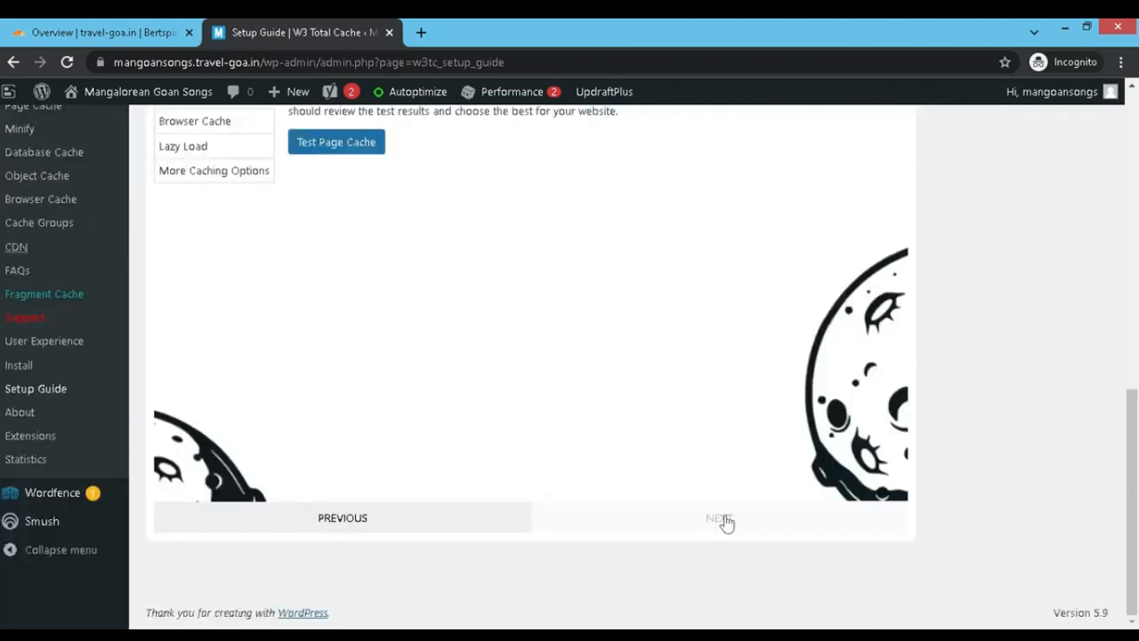
pyautogui.scroll(2, 726, 521)
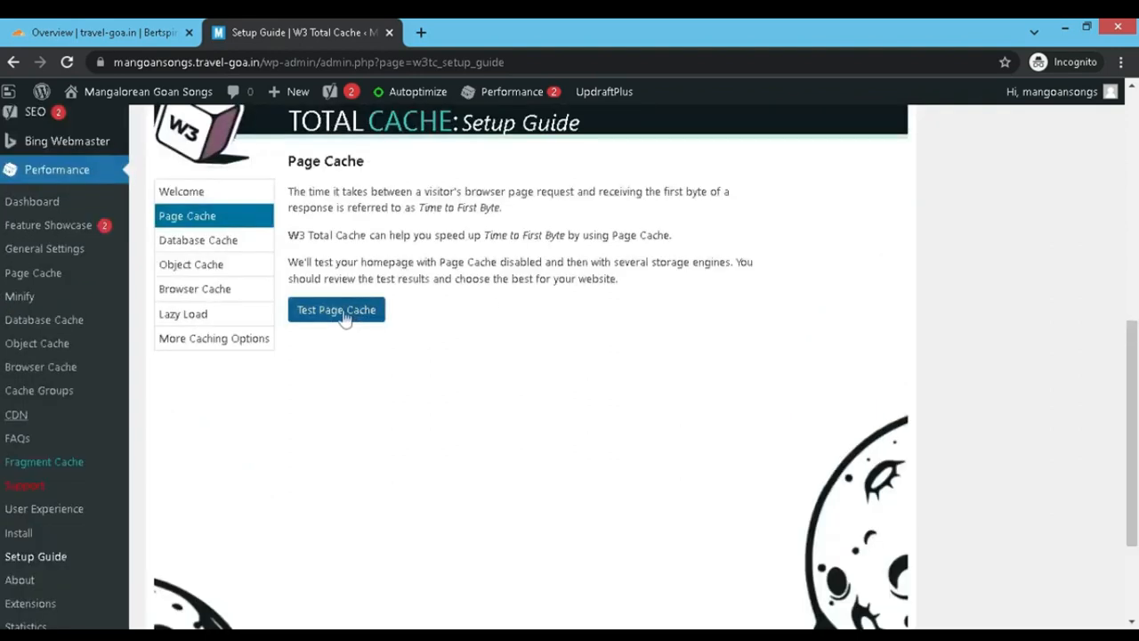
pyautogui.click(346, 313)
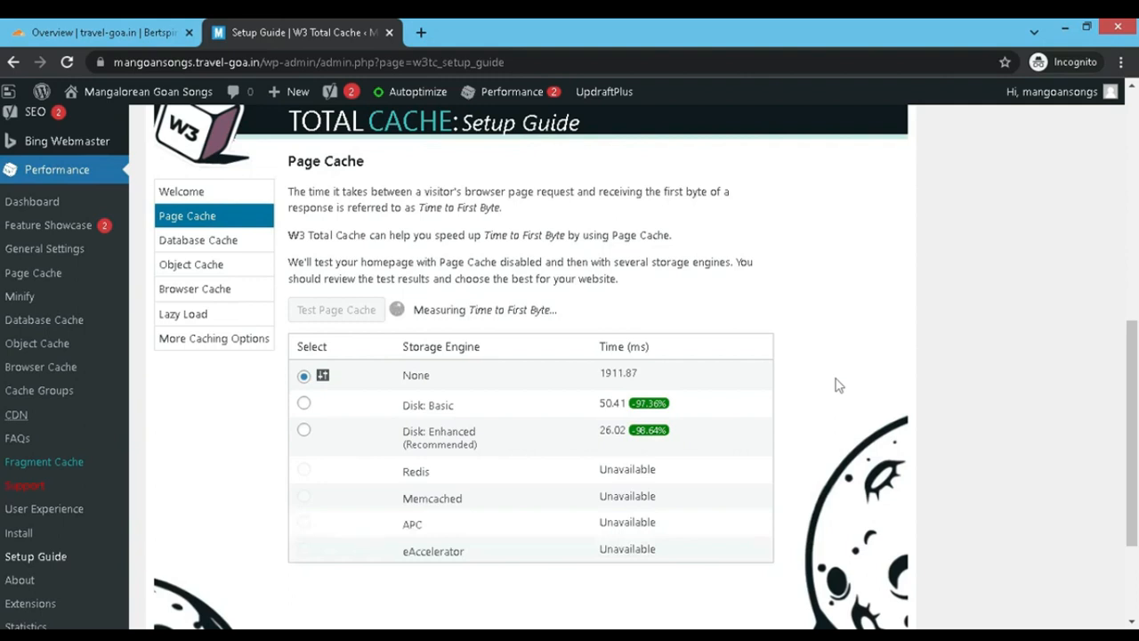
# Skip the W3 Total Cache Setup Guide and open the plugin's General Settings.
pyautogui.scroll(-1, 561, 429)
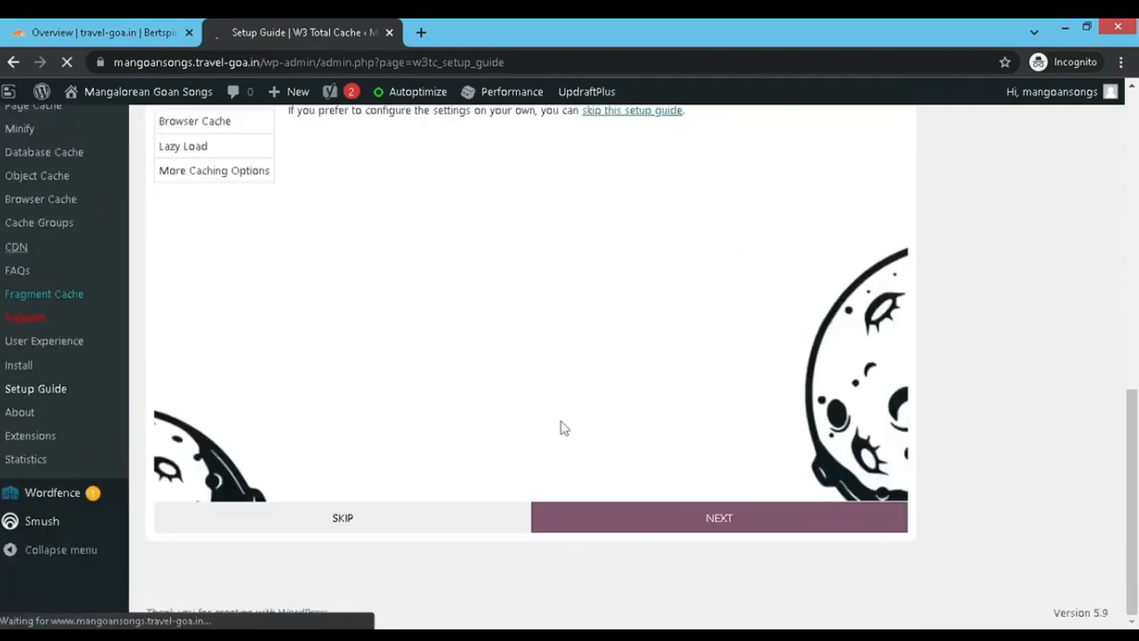
pyautogui.click(344, 519)
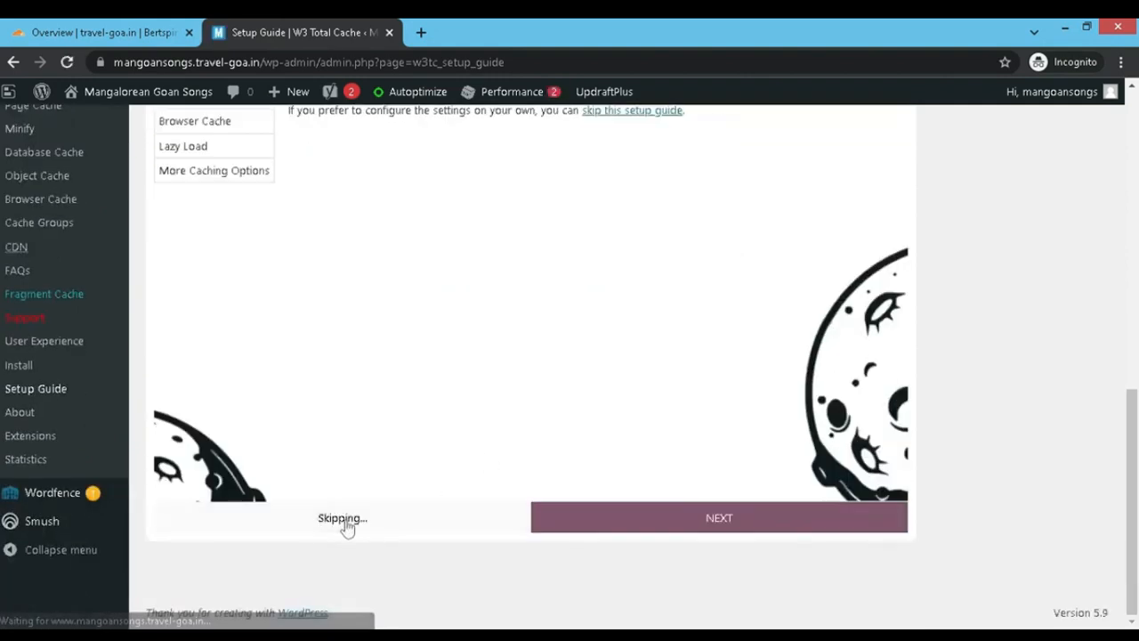
pyautogui.click(71, 394)
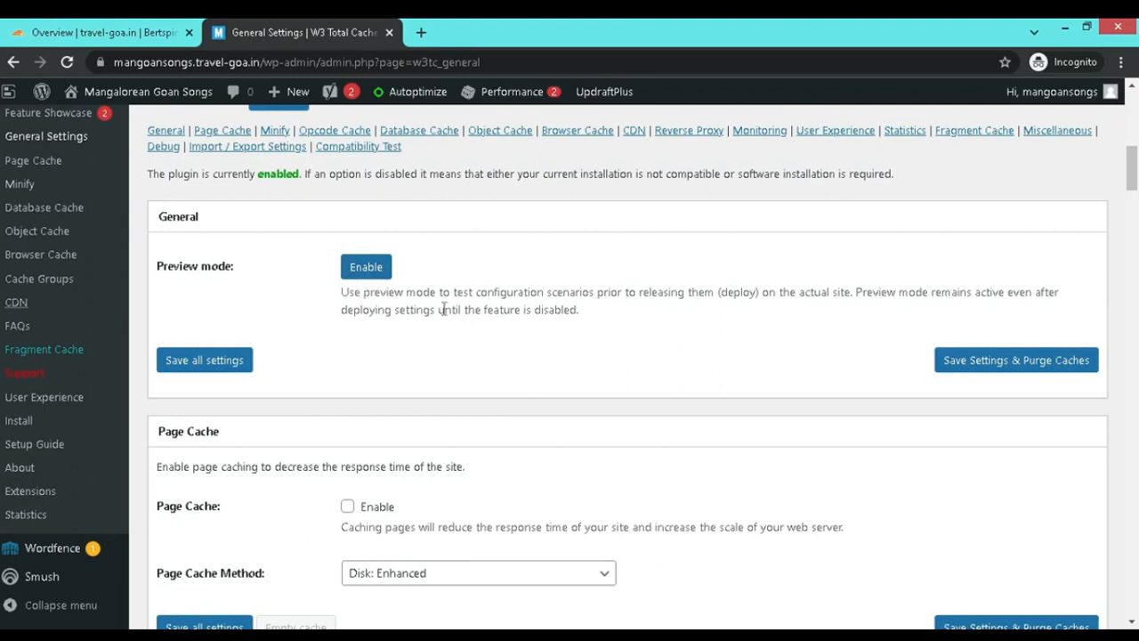
# Enable Page Cache with the Disk: Enhanced method, saving the settings and purging the caches.
pyautogui.scroll(-3, 445, 308)
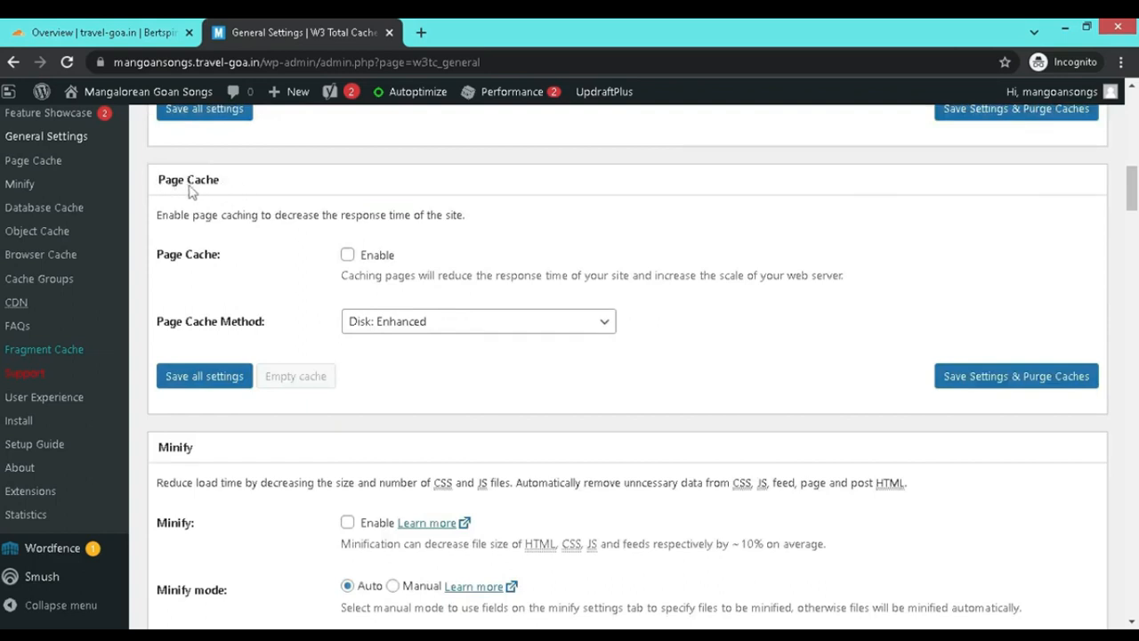
pyautogui.click(347, 256)
pyautogui.click(601, 327)
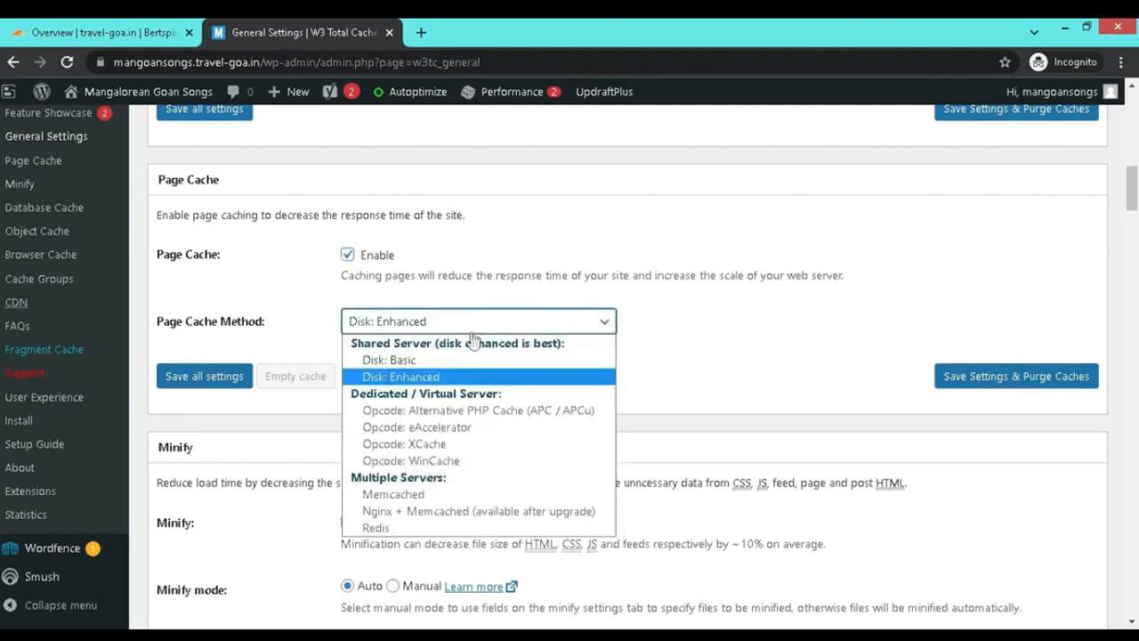
pyautogui.click(605, 325)
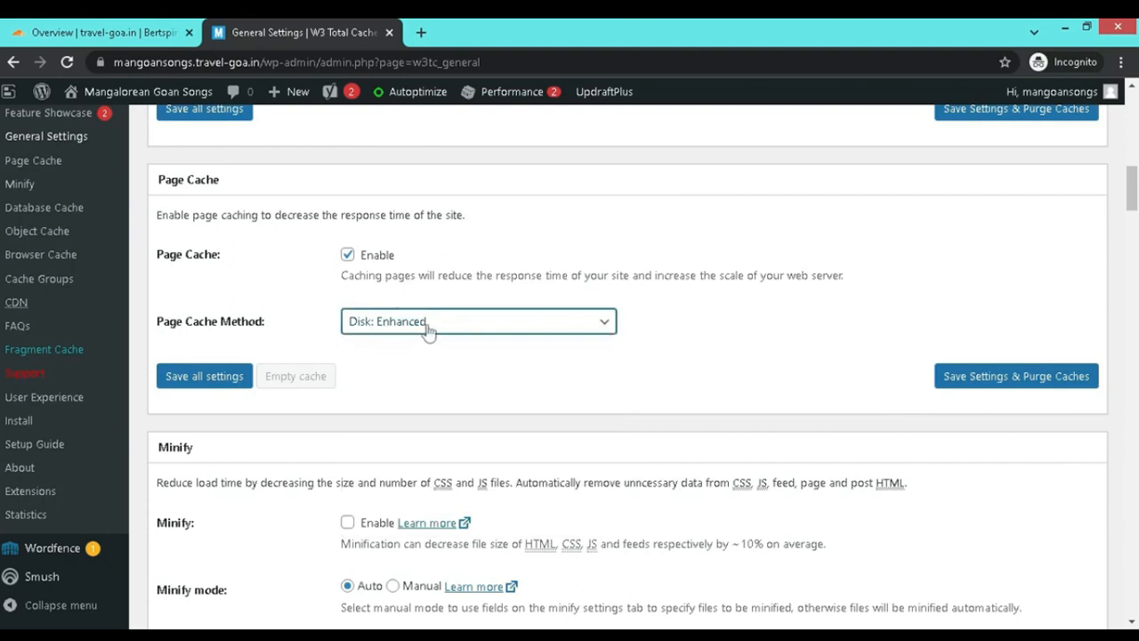
pyautogui.click(1021, 383)
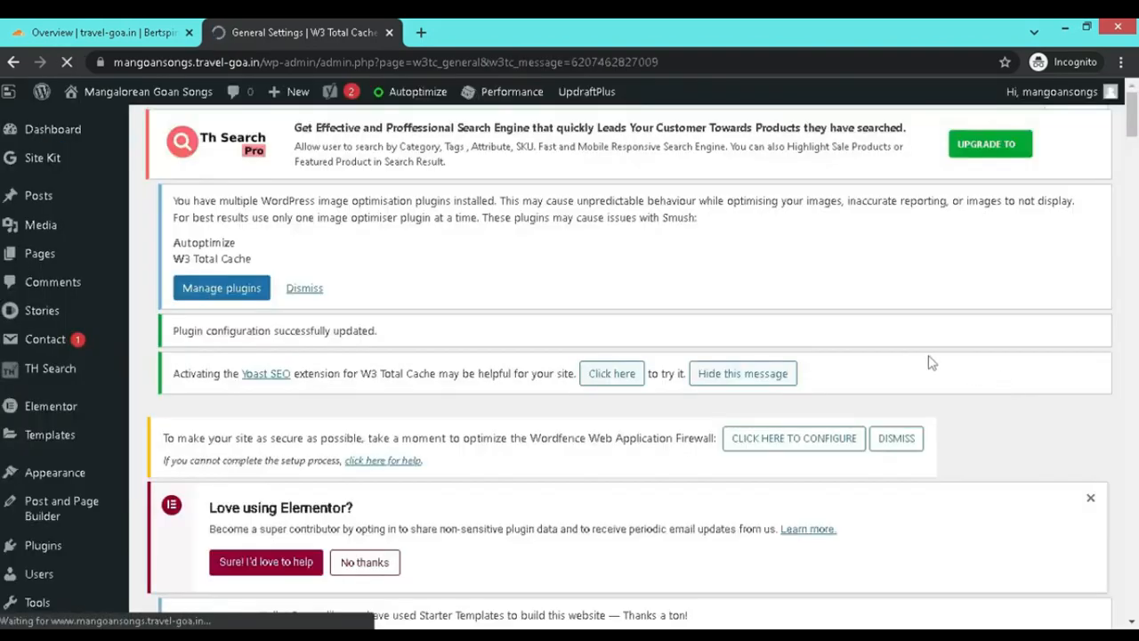
# Enable Minify in the General Settings, accept its risk warning, and save the settings while purging the caches.
pyautogui.scroll(-4, 930, 358)
pyautogui.scroll(-8, 925, 352)
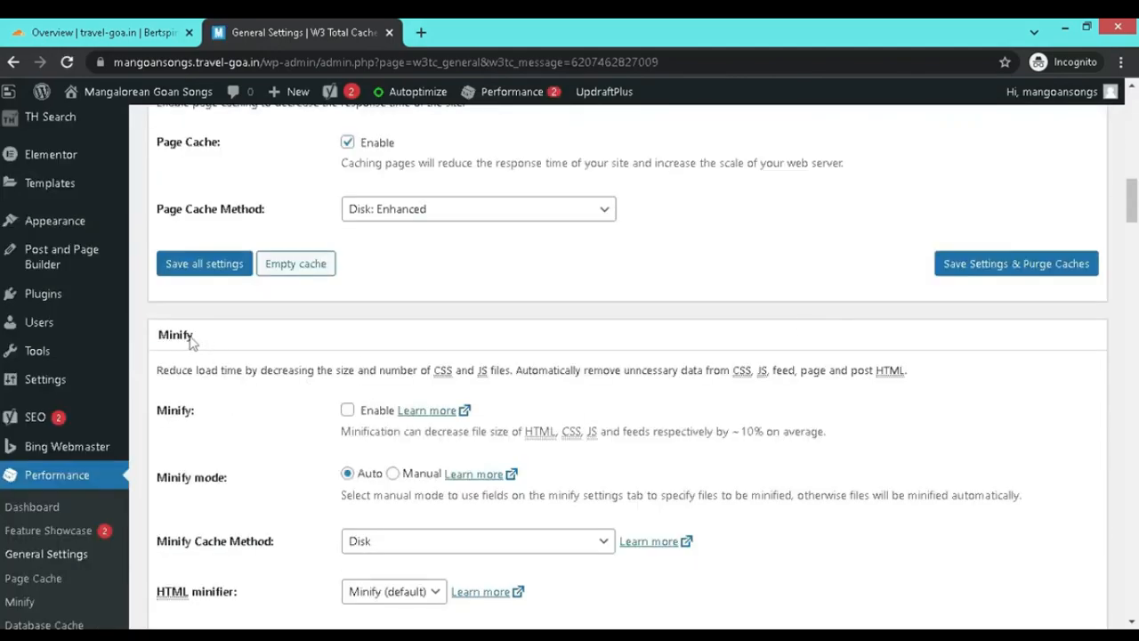
pyautogui.moveTo(516, 371); pyautogui.dragTo(902, 371)
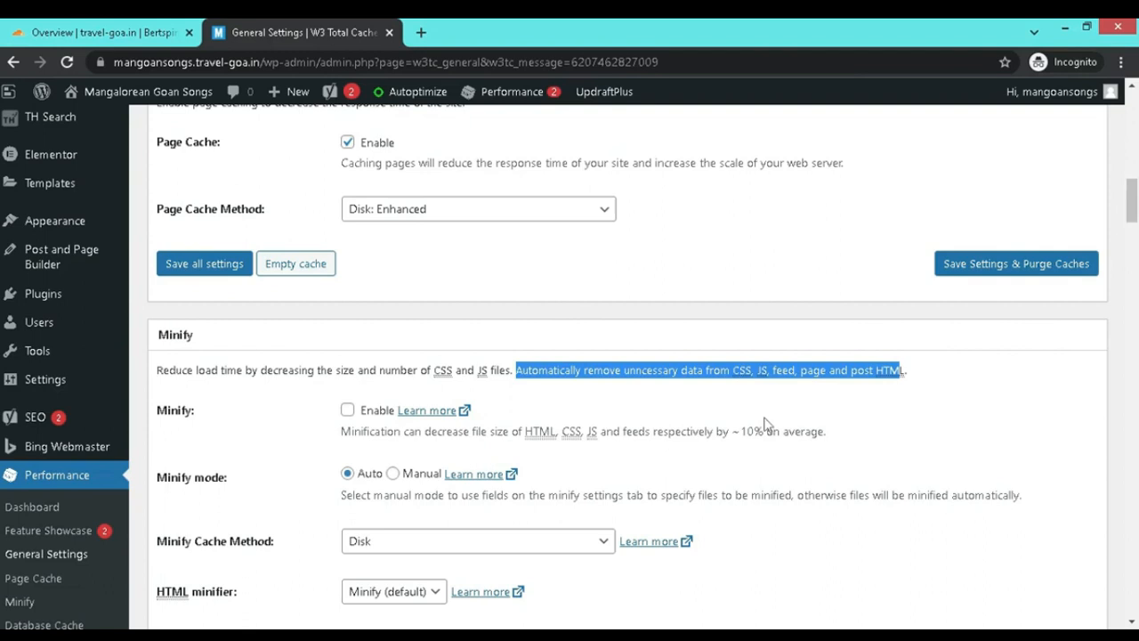
pyautogui.scroll(-1, 677, 420)
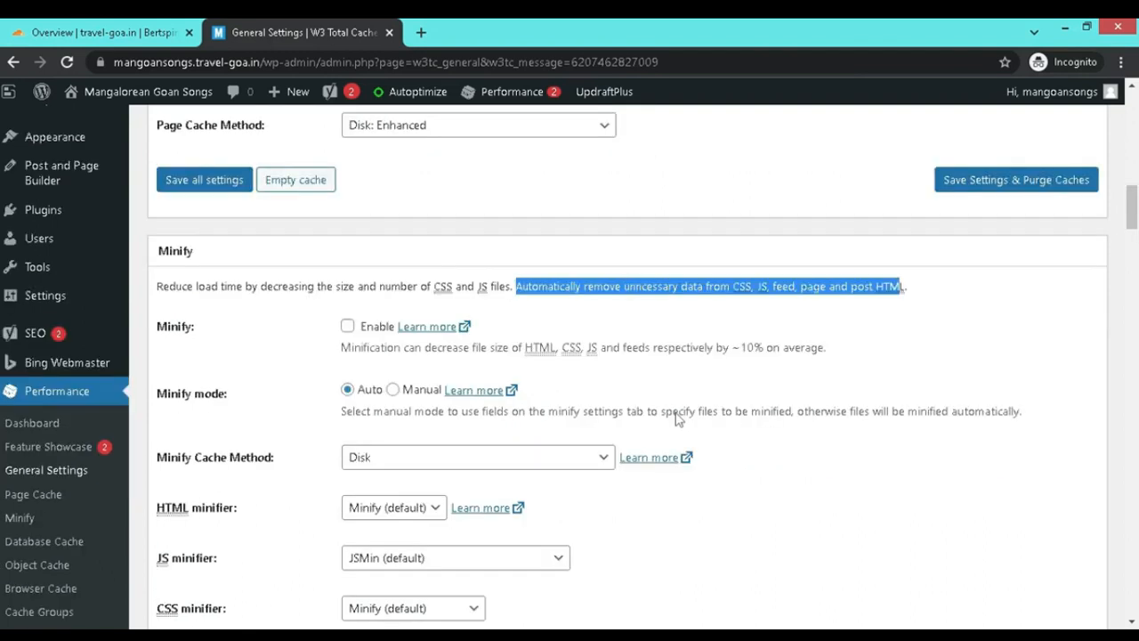
pyautogui.click(348, 327)
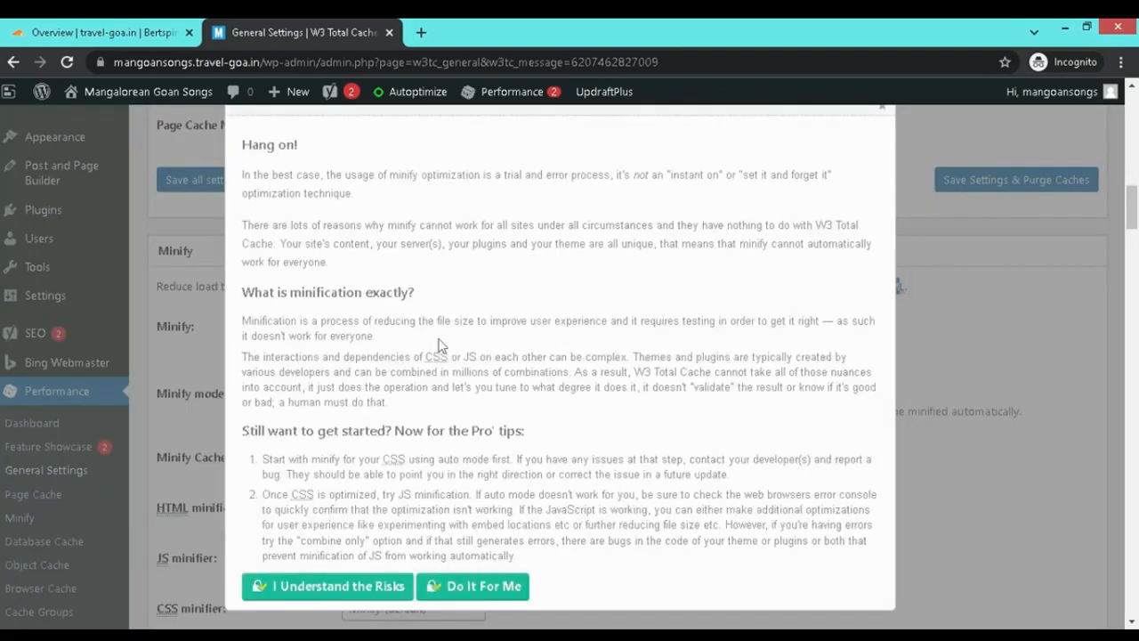
pyautogui.scroll(-2, 439, 191)
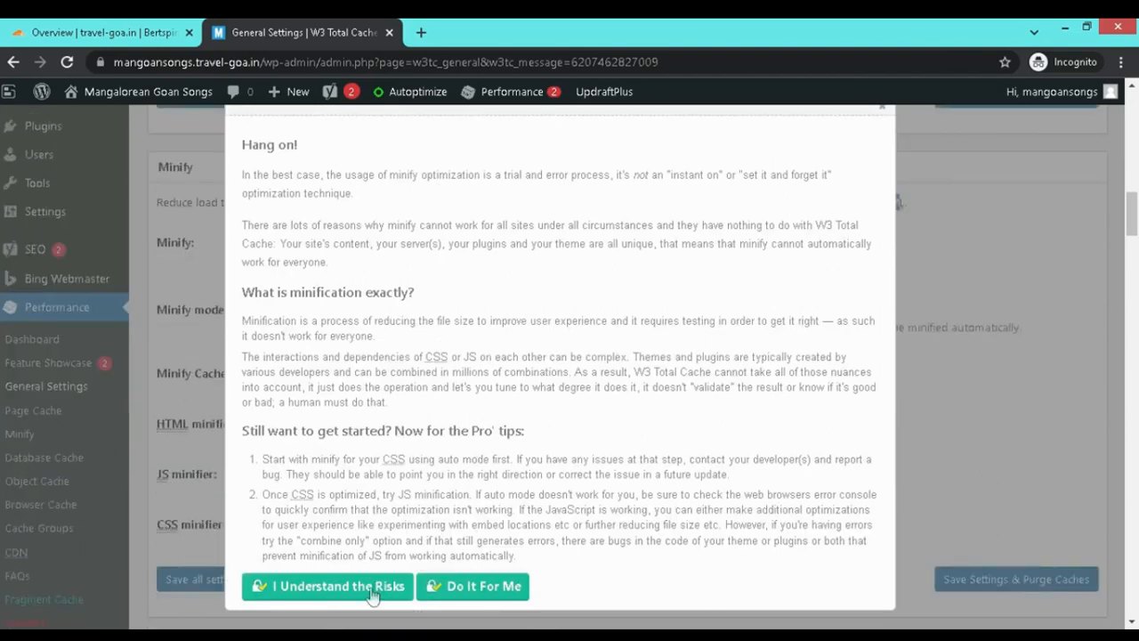
pyautogui.click(372, 586)
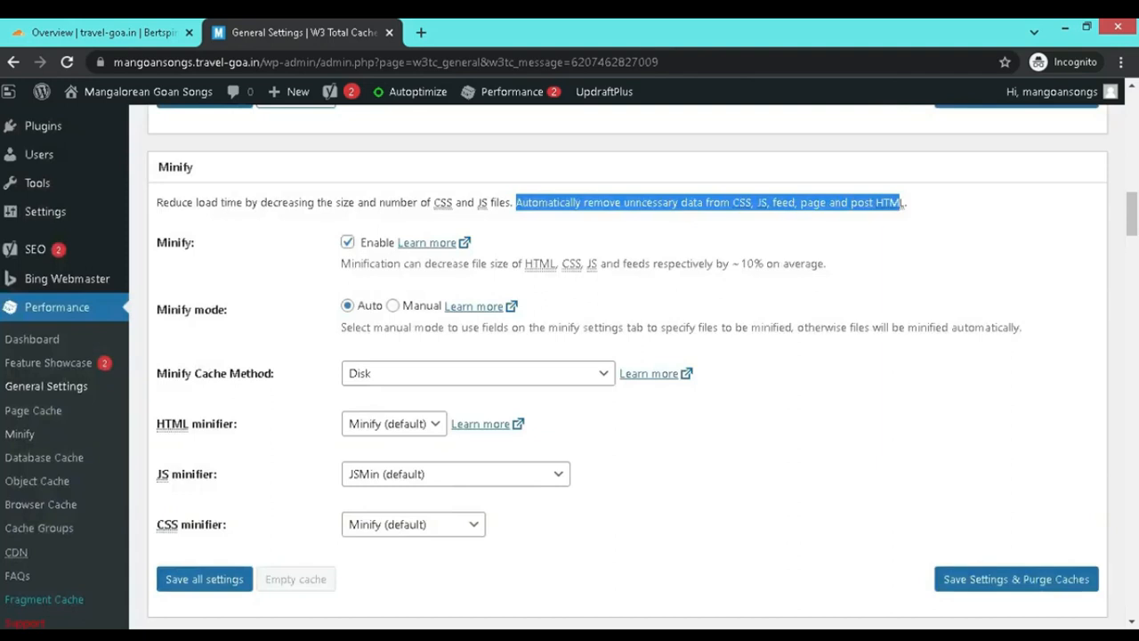
pyautogui.scroll(-2, 702, 456)
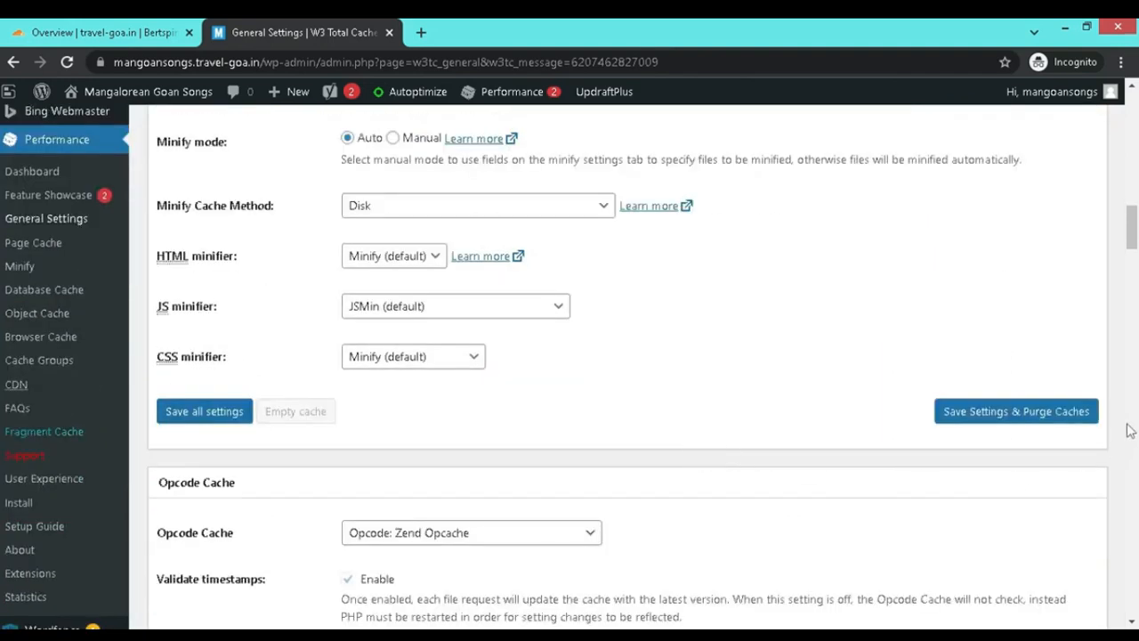
pyautogui.click(1041, 420)
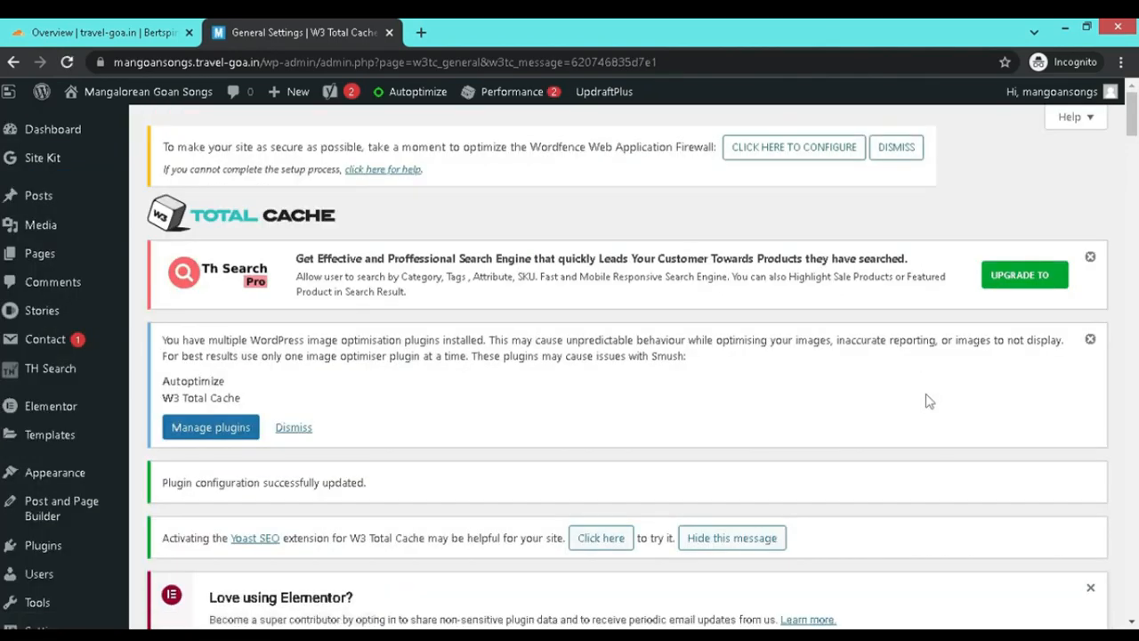
# Review the Opcode Cache, Database Cache, Object Cache, Browser Cache and CDN sections of the General Settings.
pyautogui.scroll(-8, 925, 402)
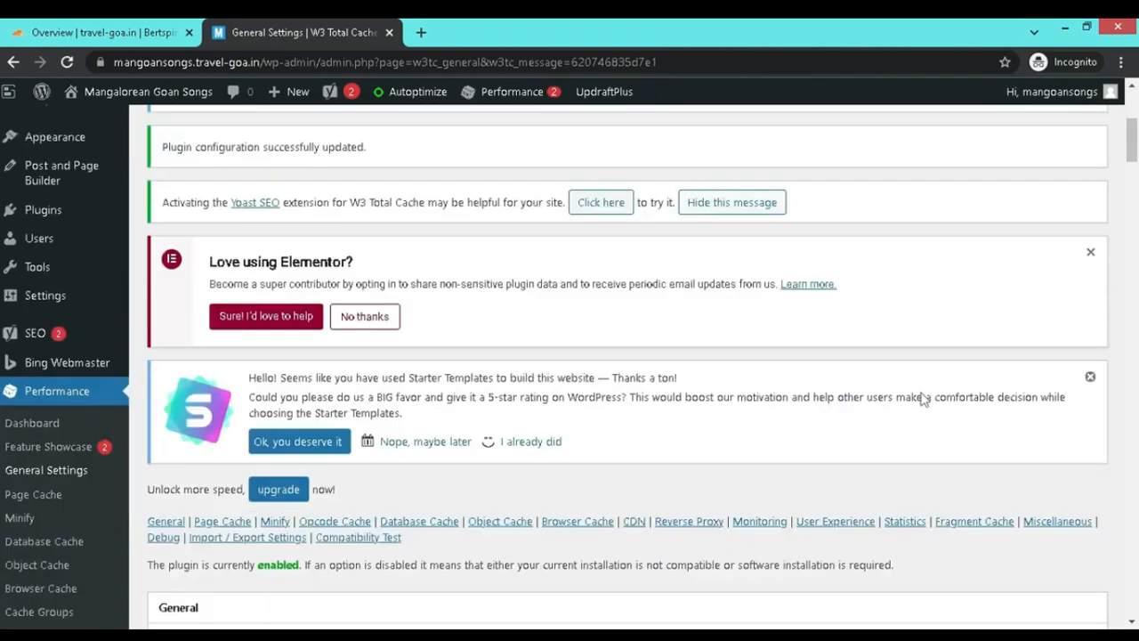
pyautogui.scroll(-5, 921, 393)
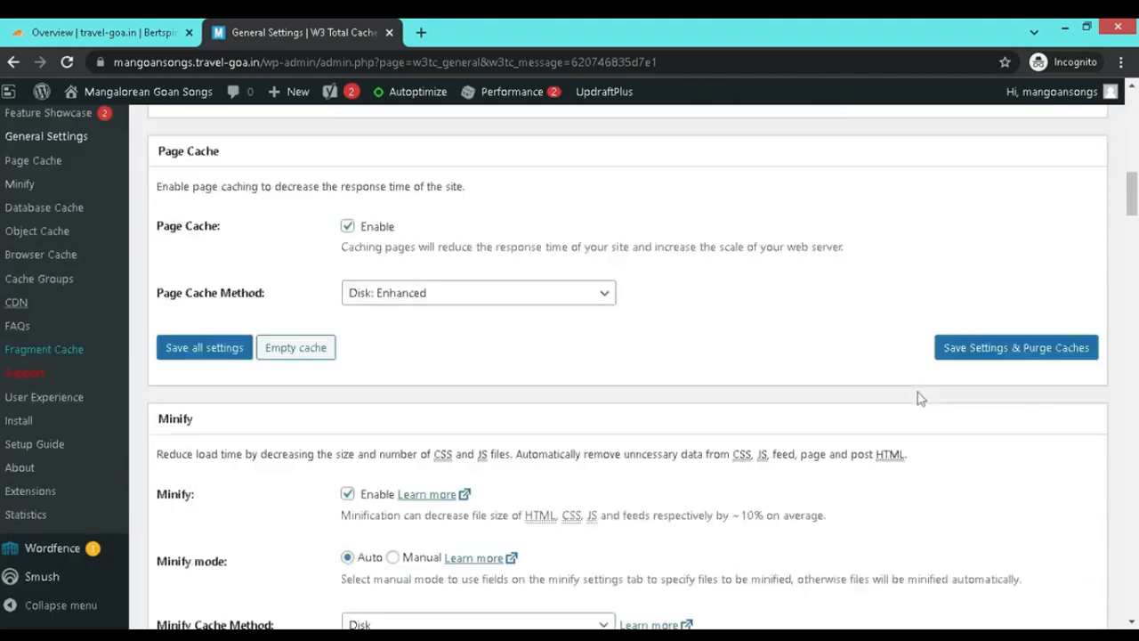
pyautogui.scroll(-6, 919, 397)
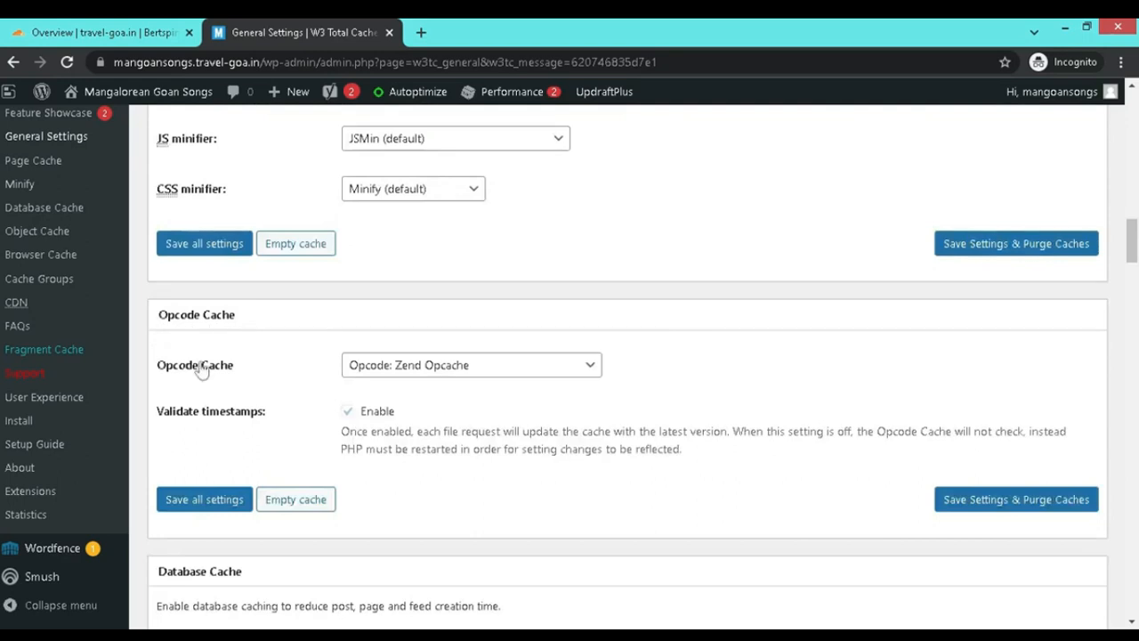
pyautogui.scroll(-2, 569, 400)
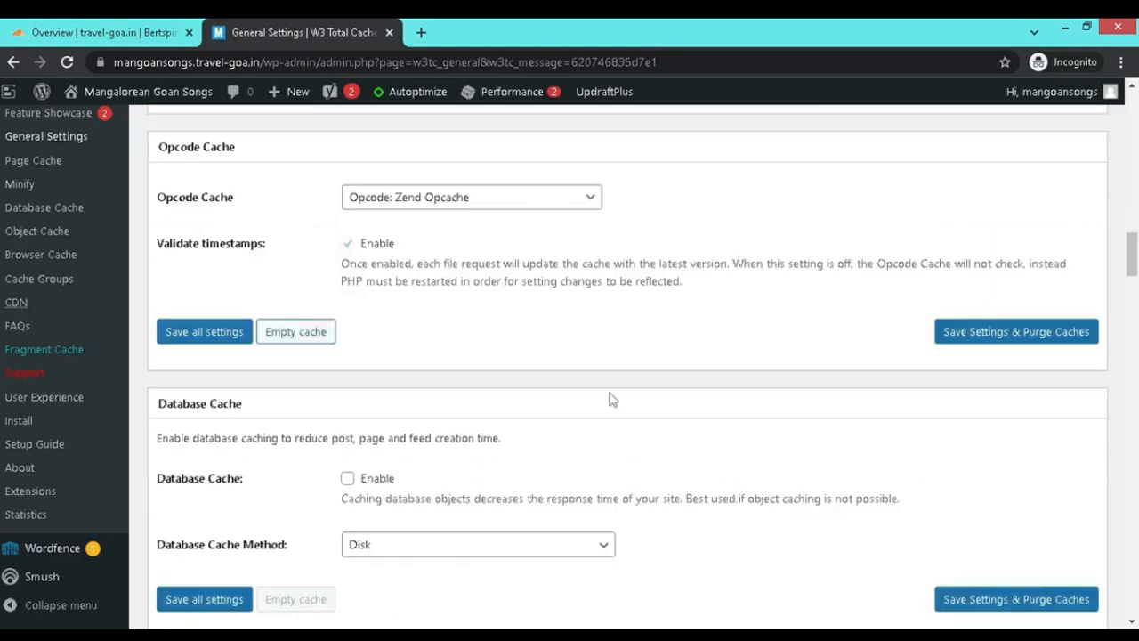
pyautogui.scroll(-1, 606, 396)
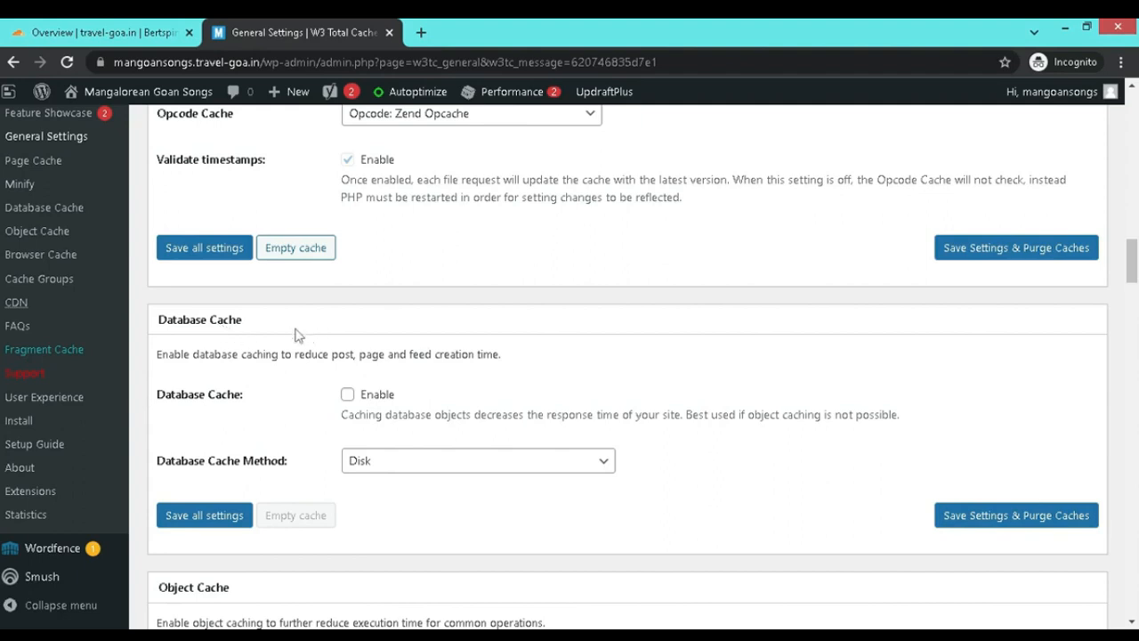
pyautogui.scroll(-1, 300, 334)
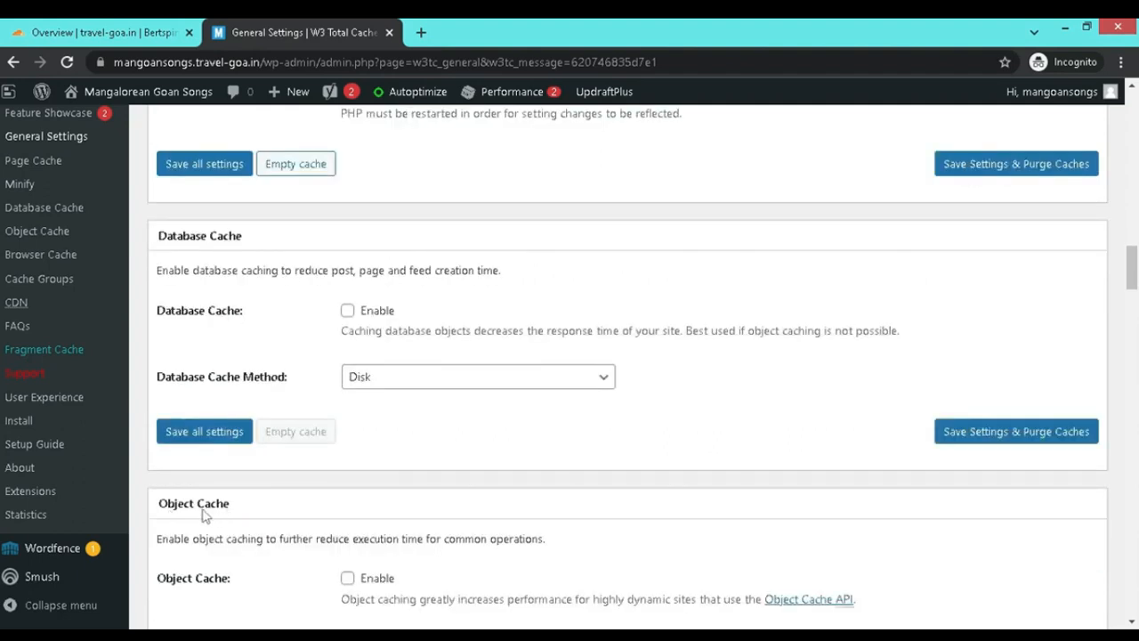
pyautogui.scroll(-3, 229, 507)
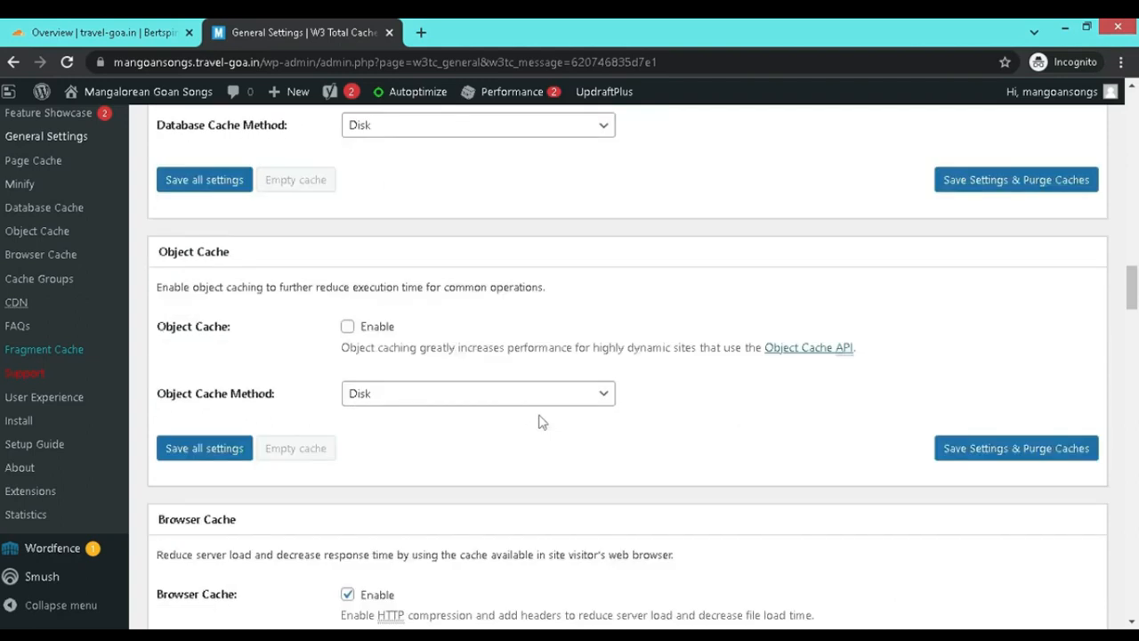
pyautogui.scroll(-2, 537, 419)
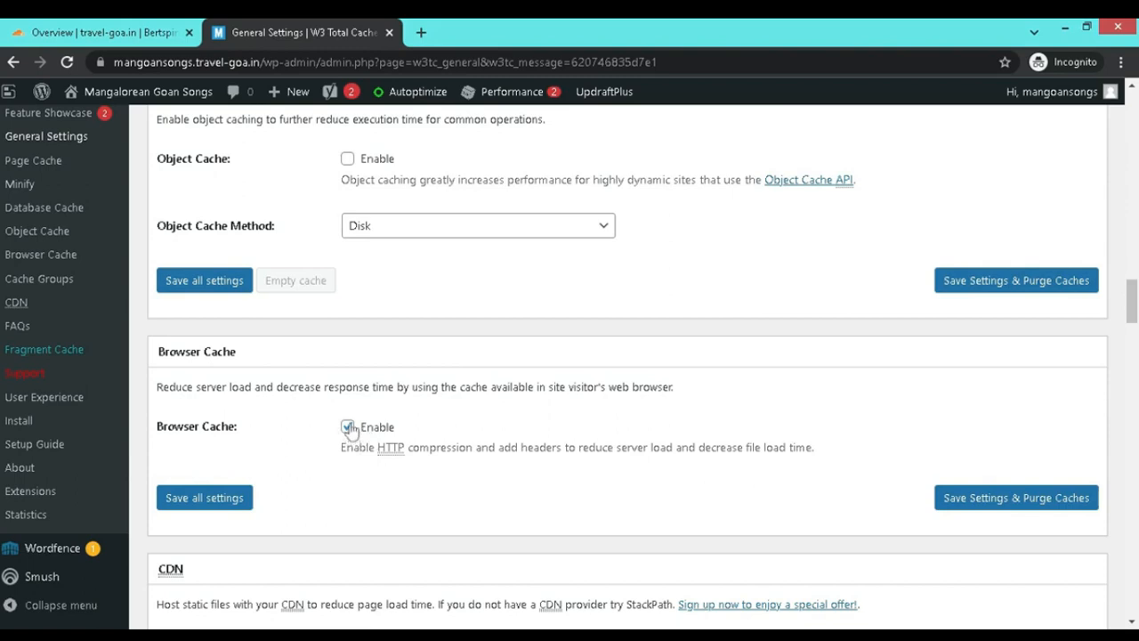
pyautogui.scroll(-4, 694, 394)
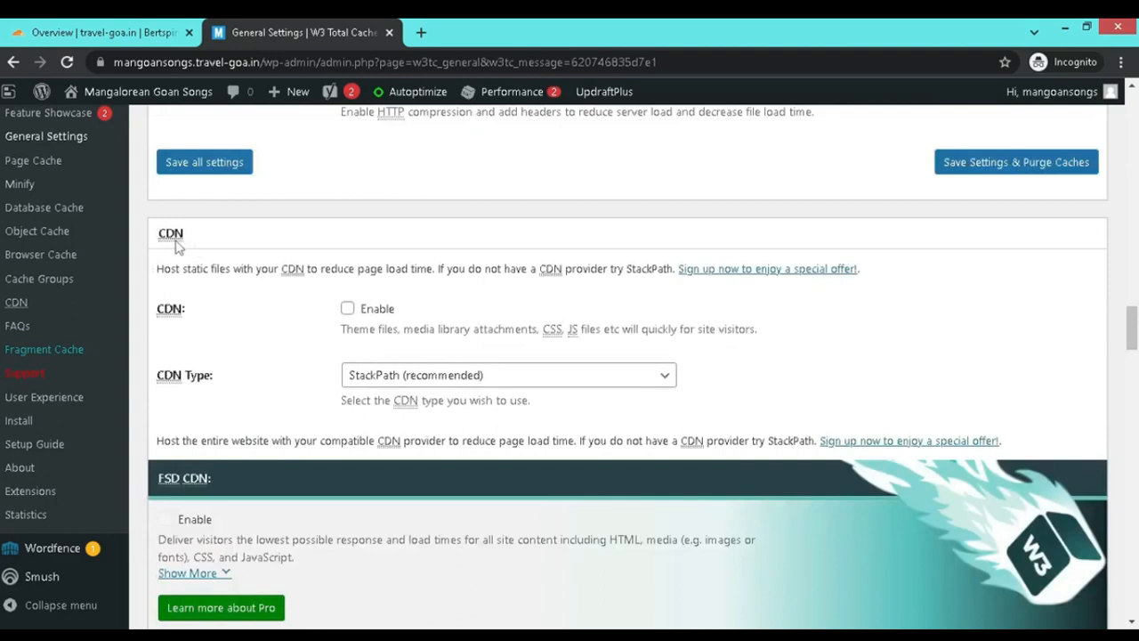
pyautogui.moveTo(177, 247)
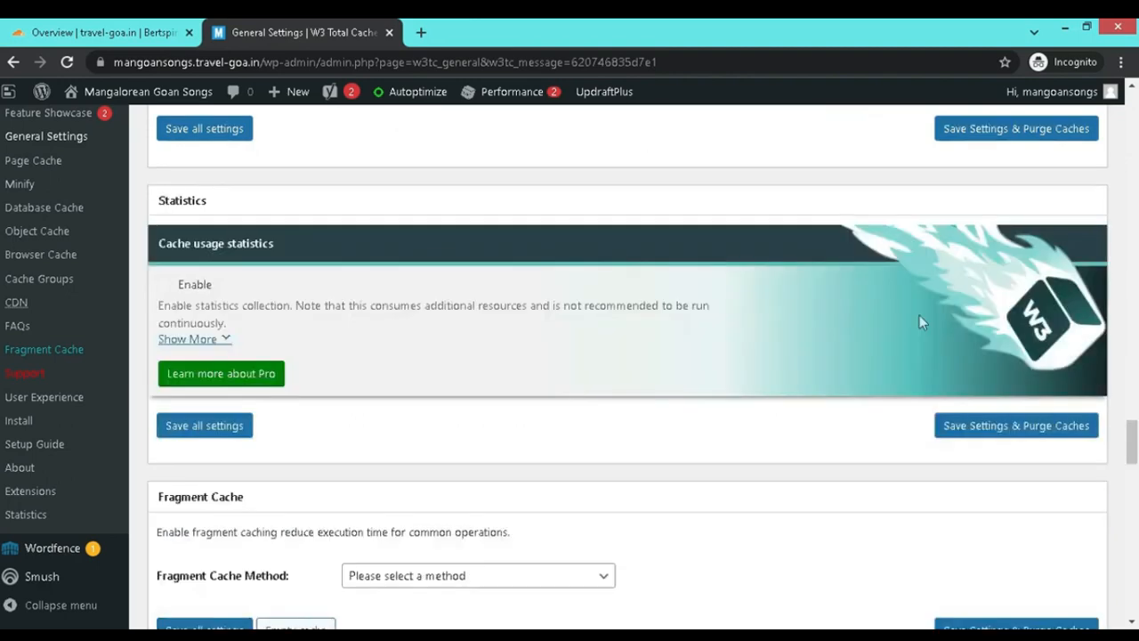
# Enable the Miscellaneous option to optimise disk enhanced page and minify disk caching for NFS, saving the settings and purging the caches.
pyautogui.scroll(-10, 919, 315)
pyautogui.scroll(-7, 920, 320)
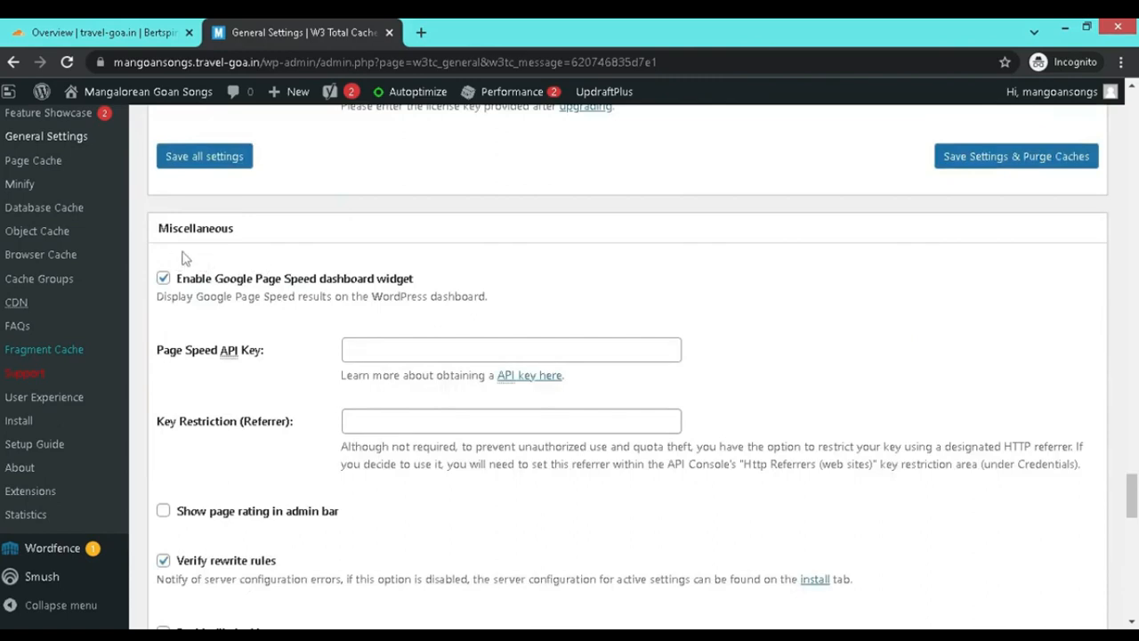
pyautogui.scroll(-5, 221, 256)
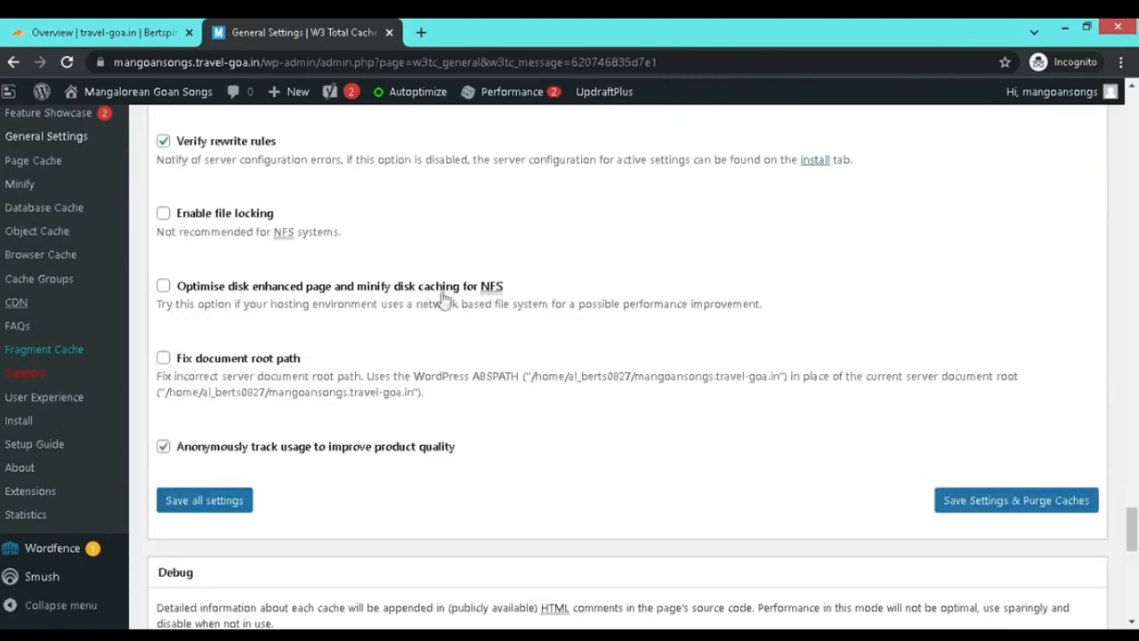
pyautogui.click(164, 287)
pyautogui.click(1046, 504)
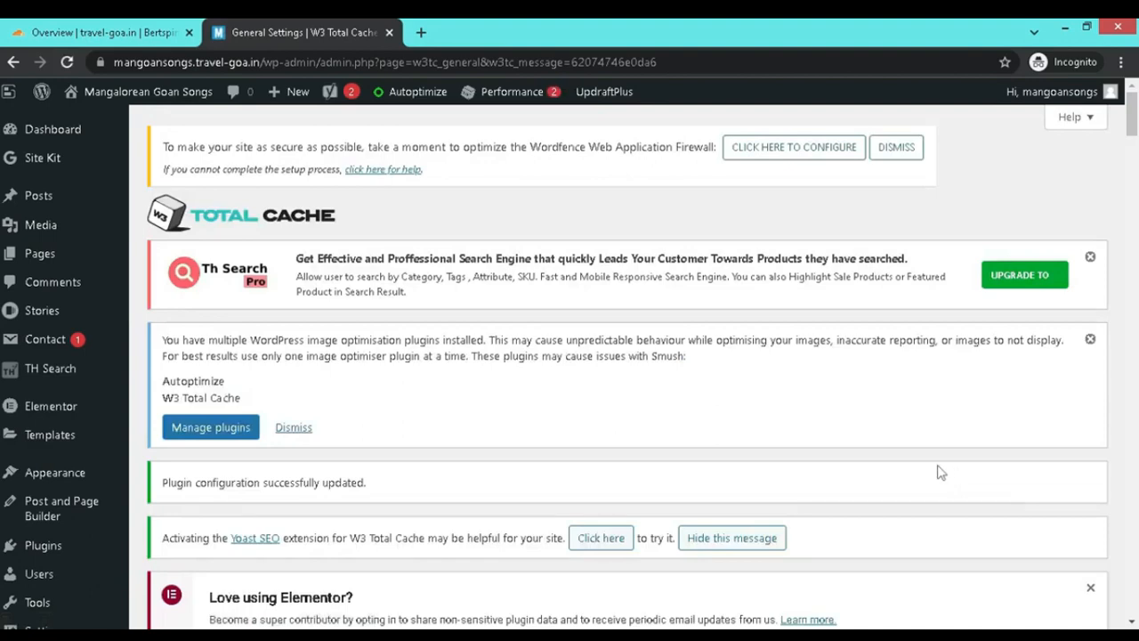
# Open the plugin's Page Cache settings and empty the page cache to rebuild it.
pyautogui.scroll(-2, 45, 389)
pyautogui.moveTo(65, 381)
pyautogui.scroll(-3, 44, 383)
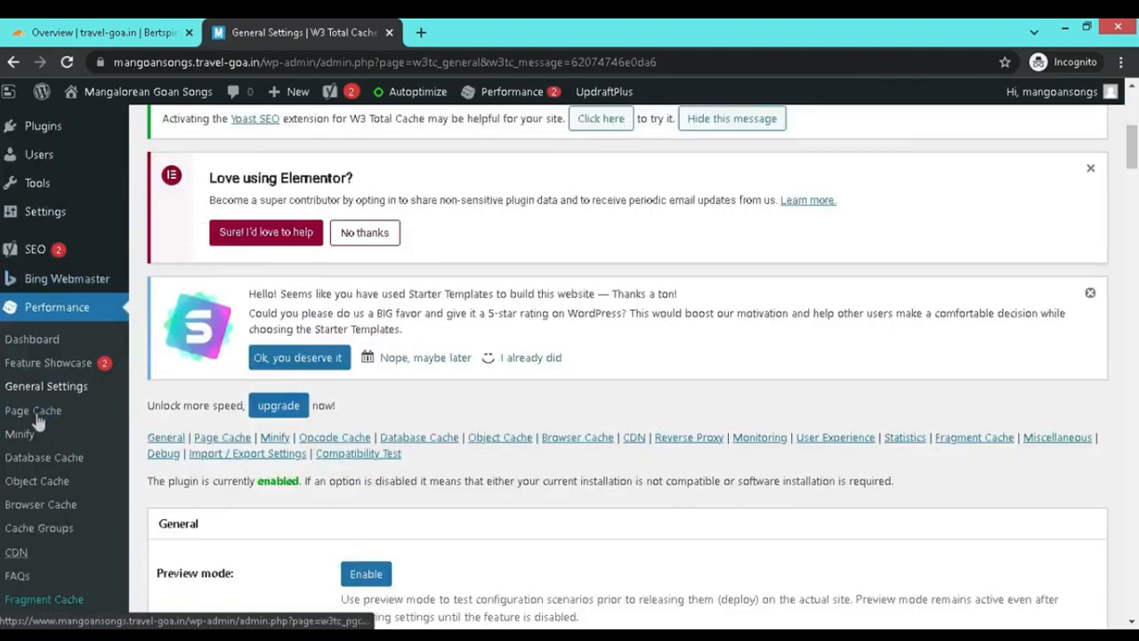
pyautogui.click(35, 411)
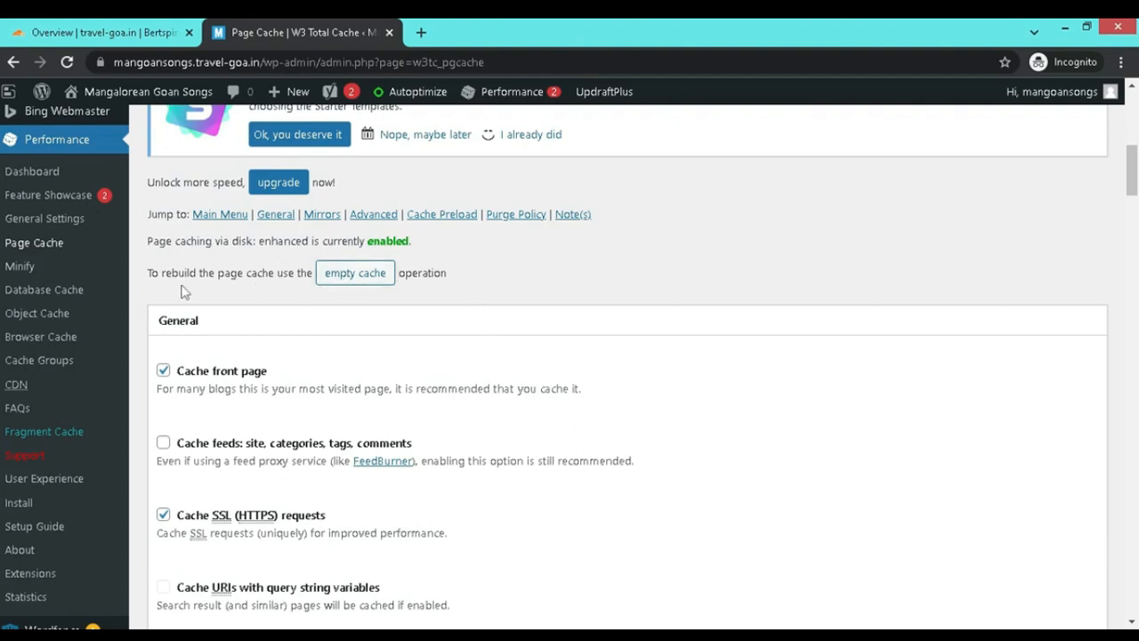
pyautogui.moveTo(218, 273); pyautogui.dragTo(290, 272)
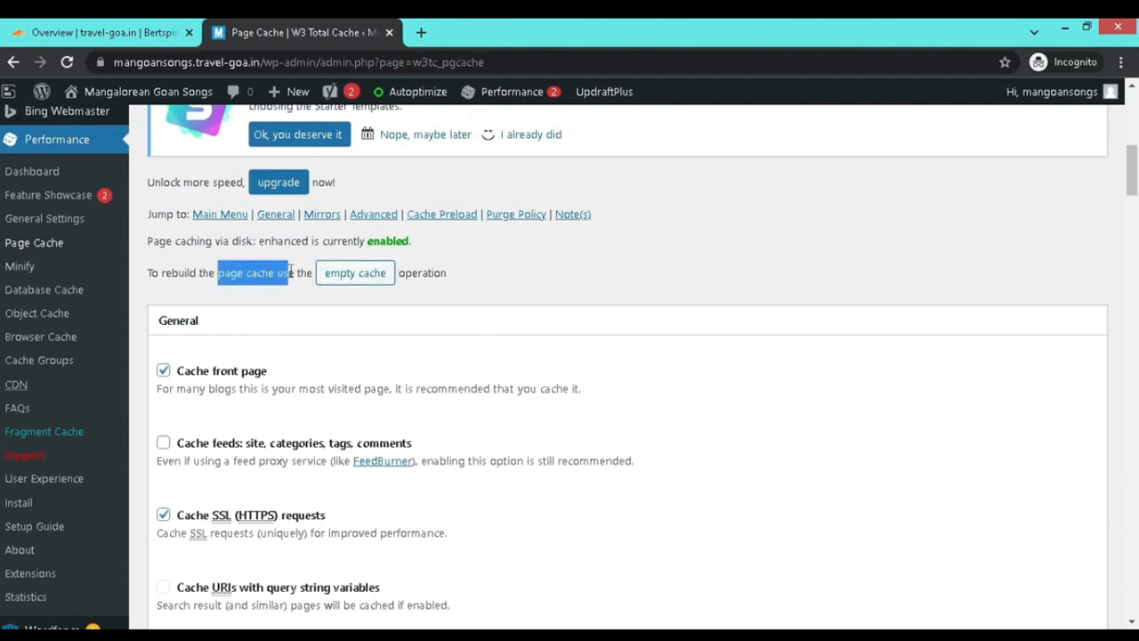
pyautogui.click(358, 299)
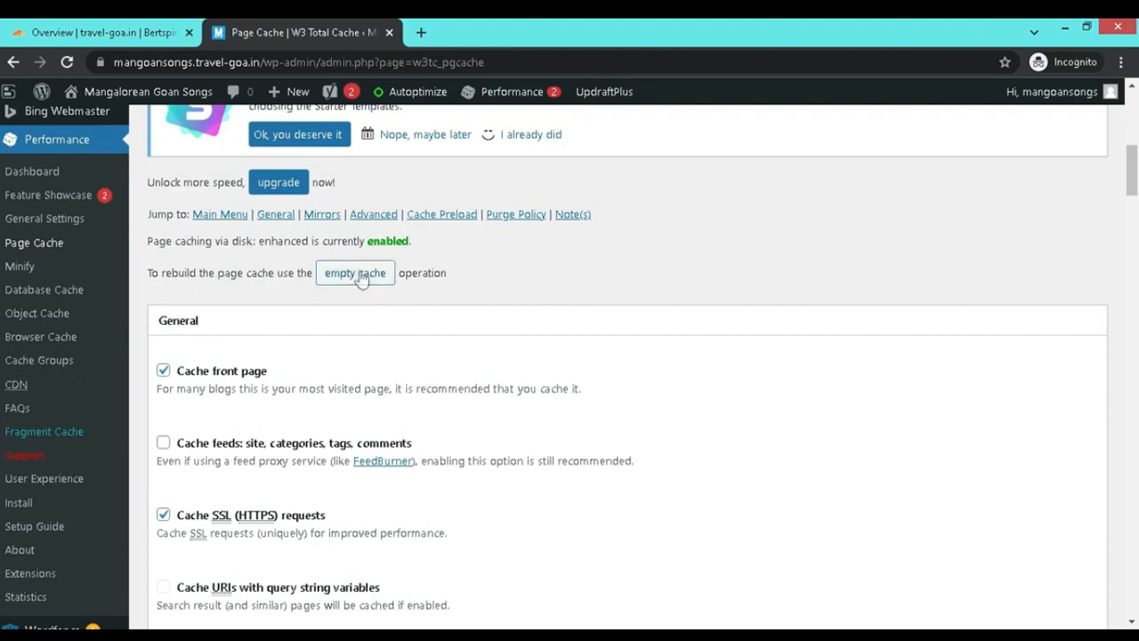
pyautogui.click(360, 278)
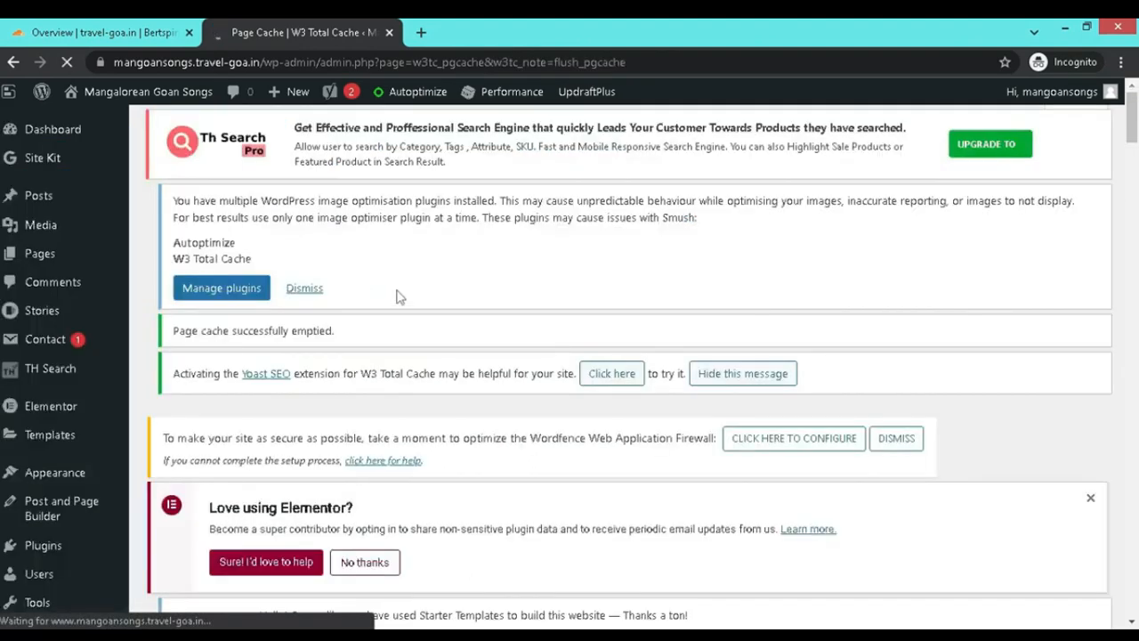
# Disable page caching for the Administrator, Editor, Author and Contributor roles, saving the settings and purging the caches.
pyautogui.scroll(-5, 401, 267)
pyautogui.scroll(-2, 455, 264)
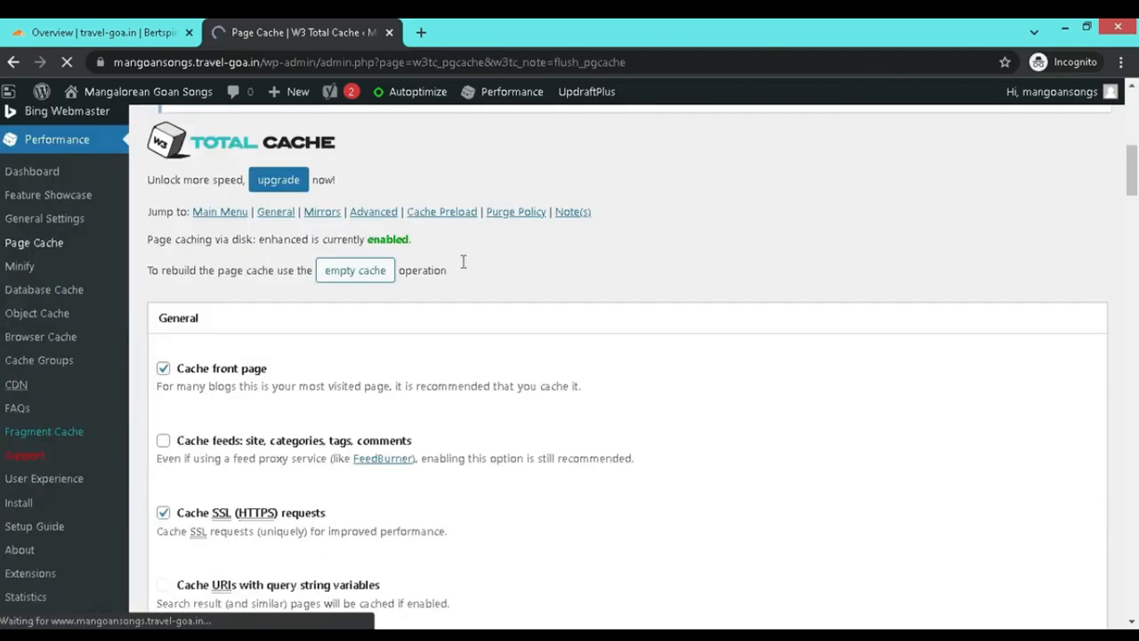
pyautogui.scroll(-1, 462, 261)
pyautogui.scroll(-3, 463, 265)
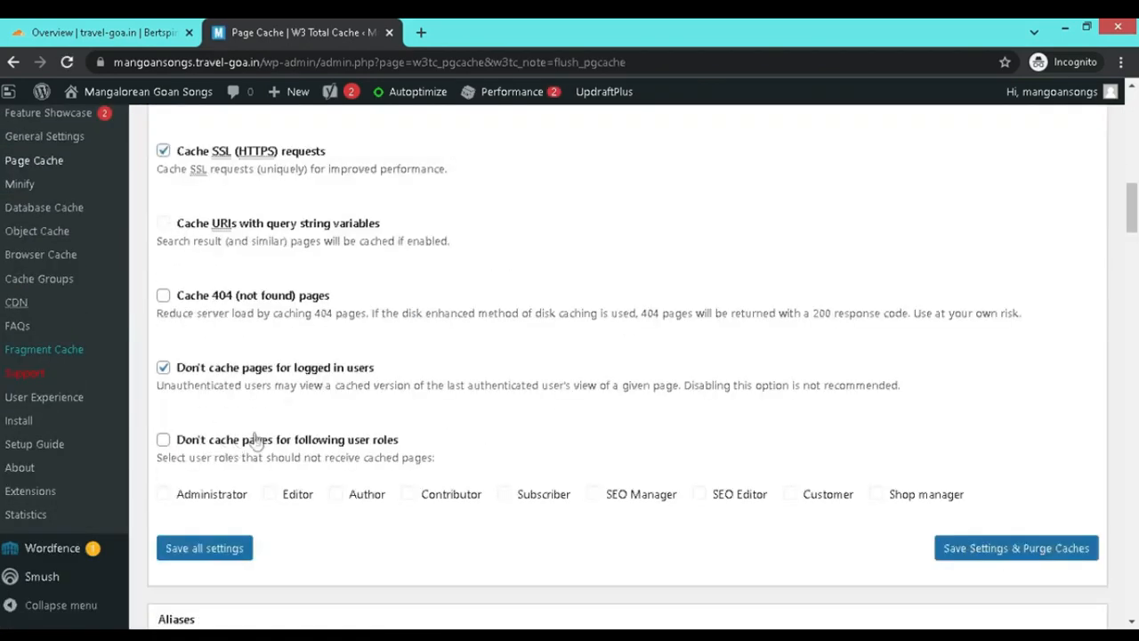
pyautogui.click(164, 442)
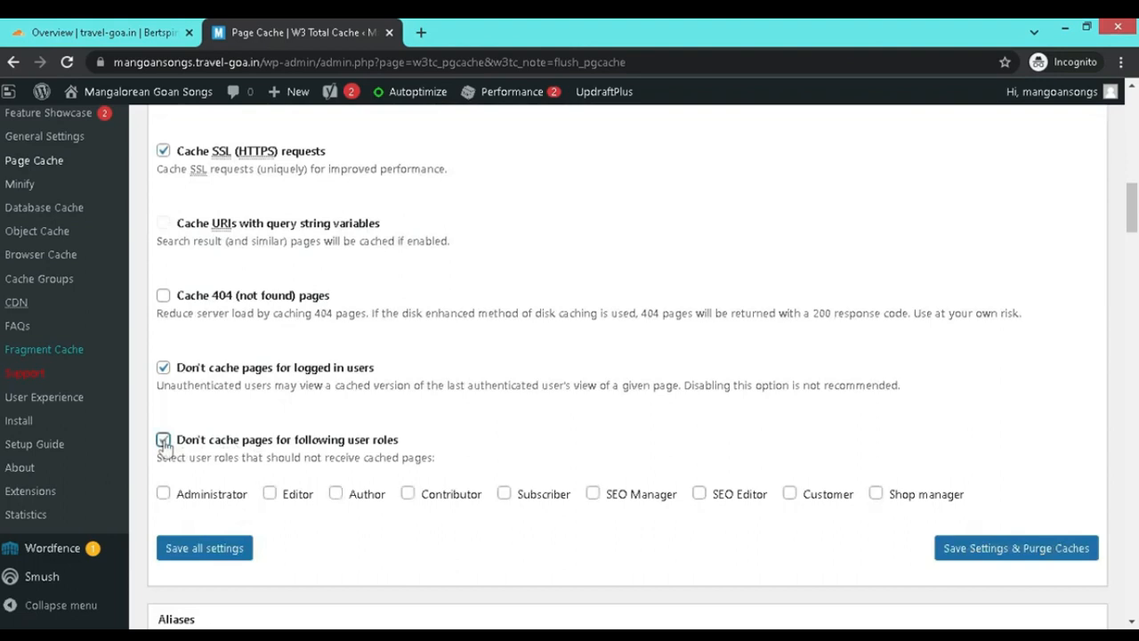
pyautogui.click(163, 494)
pyautogui.click(271, 496)
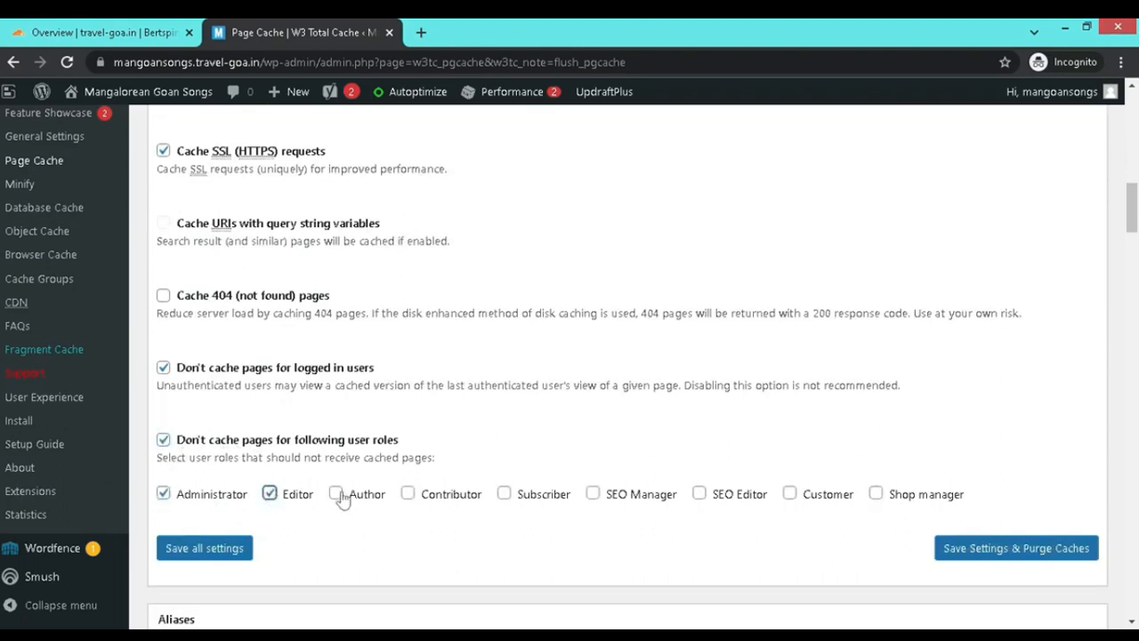
pyautogui.click(337, 495)
pyautogui.click(407, 496)
pyautogui.click(1045, 550)
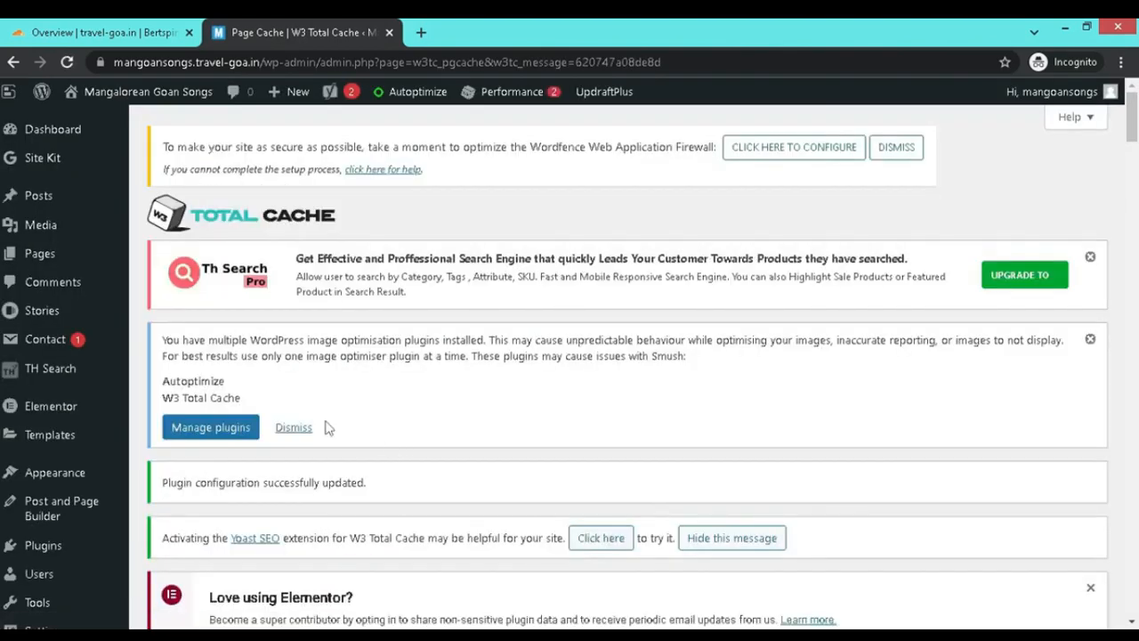
# In the plugin's Minify settings, enable HTML minification with inline CSS, inline JS and line break removal, saving the settings and purging the caches.
pyautogui.scroll(-3, 36, 379)
pyautogui.moveTo(58, 381)
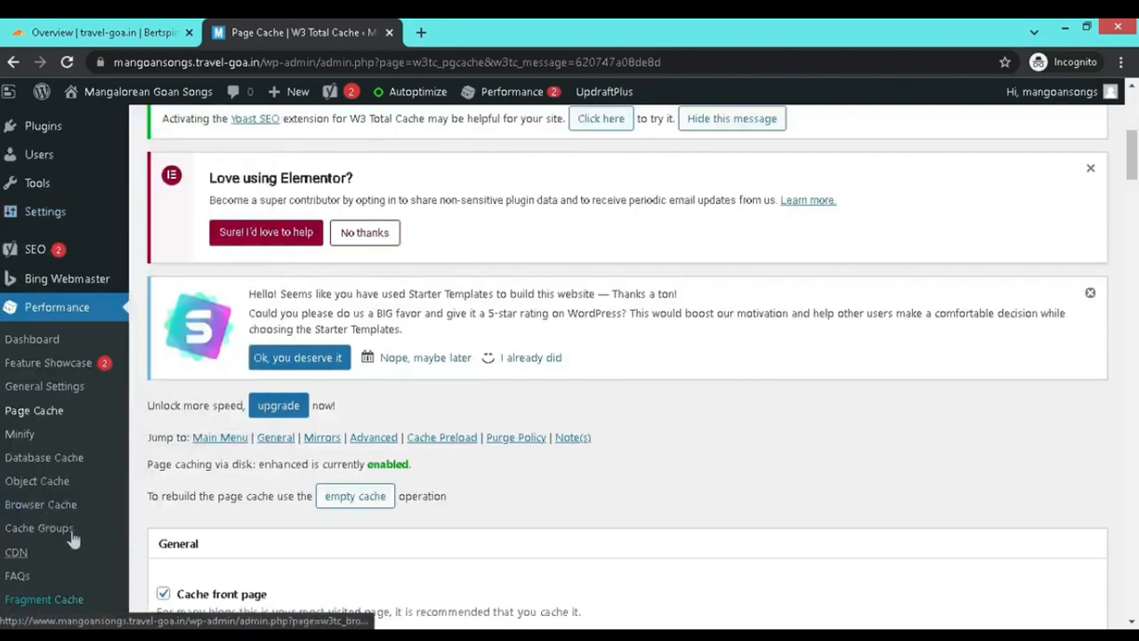
pyautogui.click(18, 436)
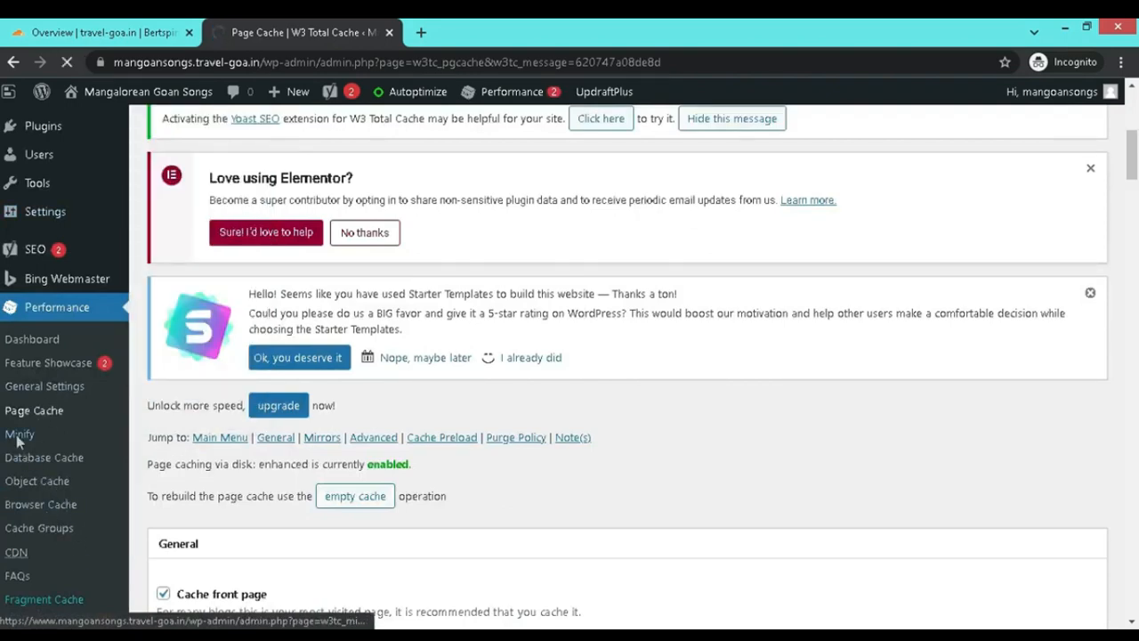
pyautogui.scroll(-7, 707, 394)
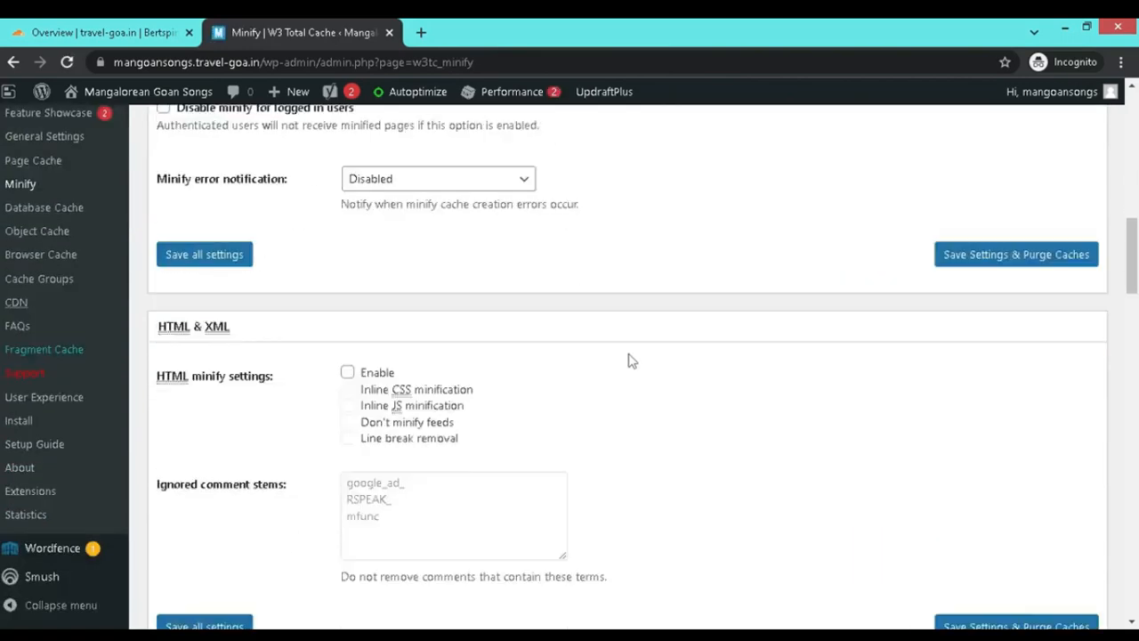
pyautogui.scroll(-1, 631, 356)
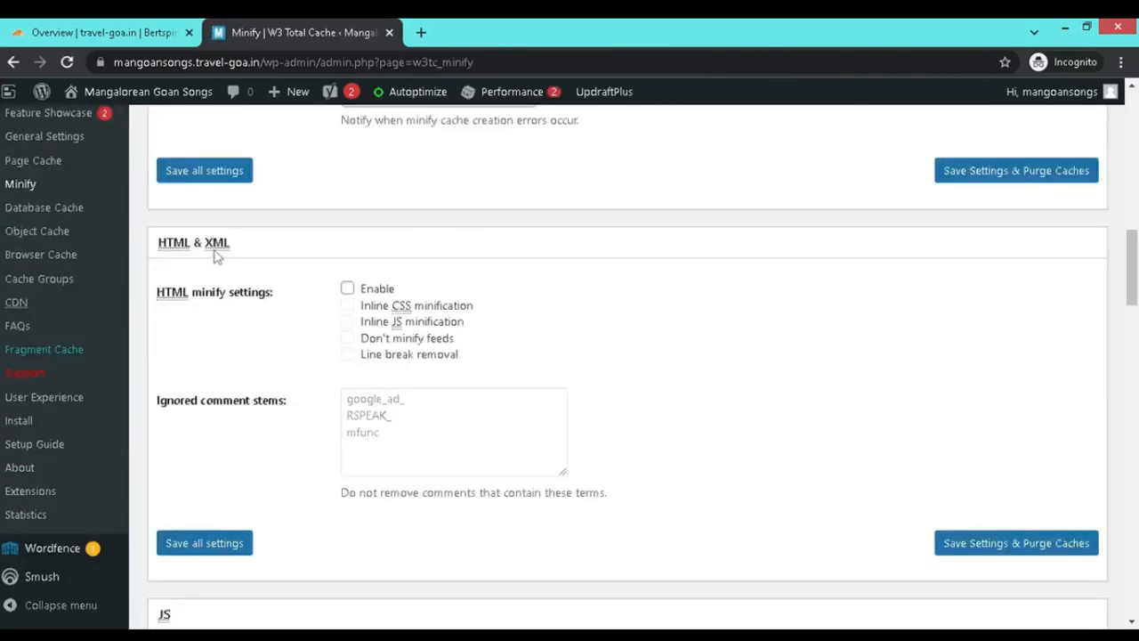
pyautogui.click(347, 290)
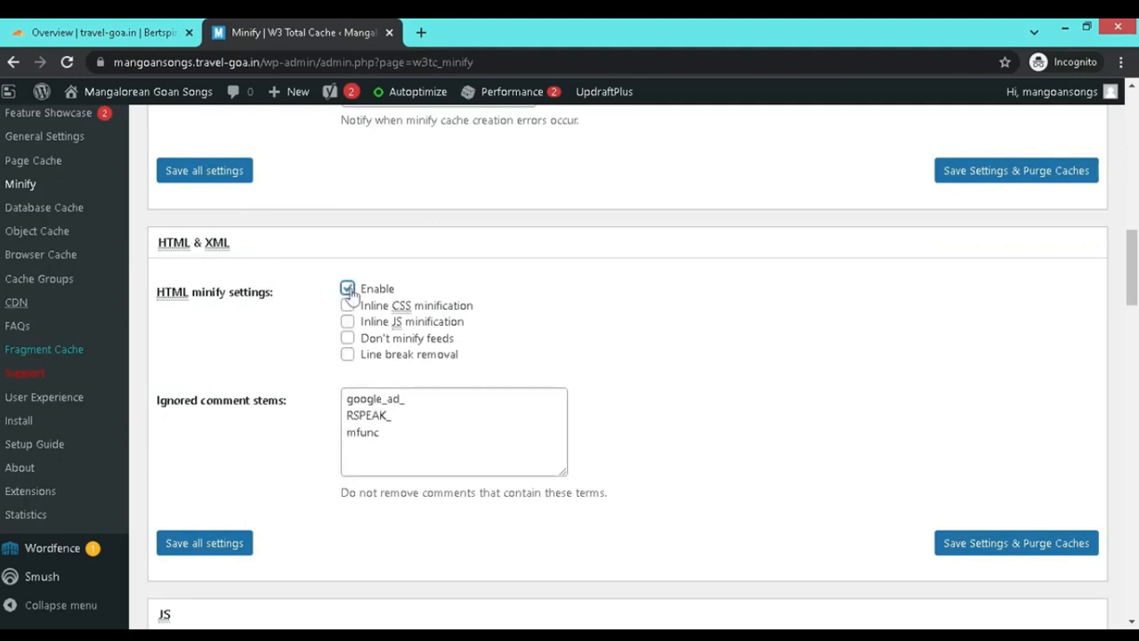
pyautogui.click(347, 305)
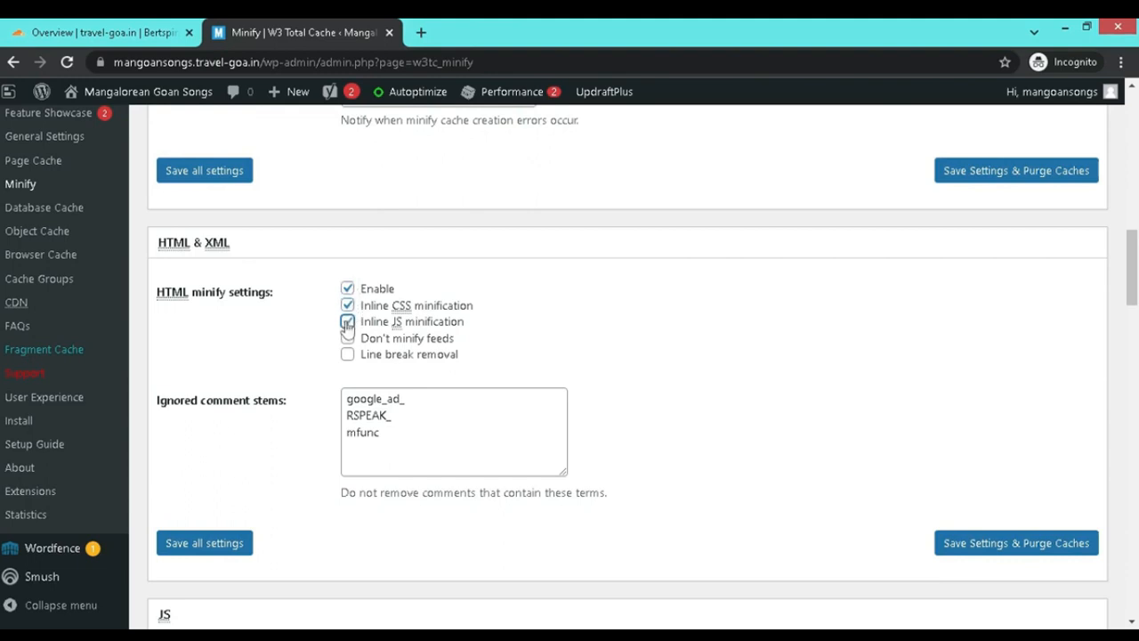
pyautogui.click(347, 321)
pyautogui.click(348, 355)
pyautogui.click(1025, 545)
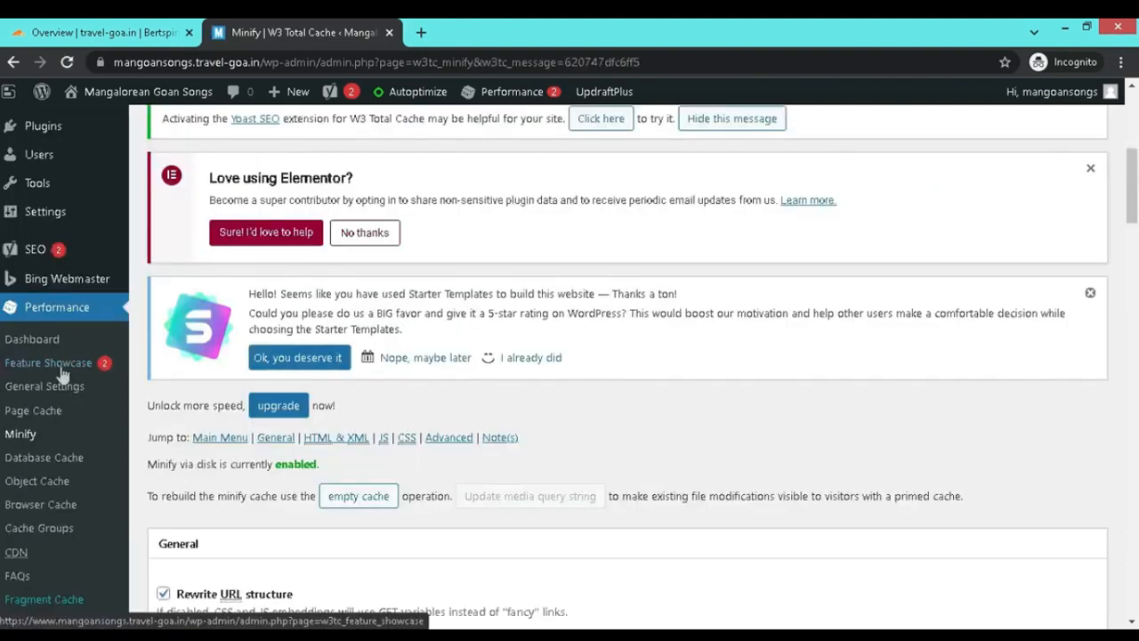
# In the Browser Cache settings, enable the expires header and the W3 Total Cache header, saving the settings and purging the caches.
pyautogui.click(53, 511)
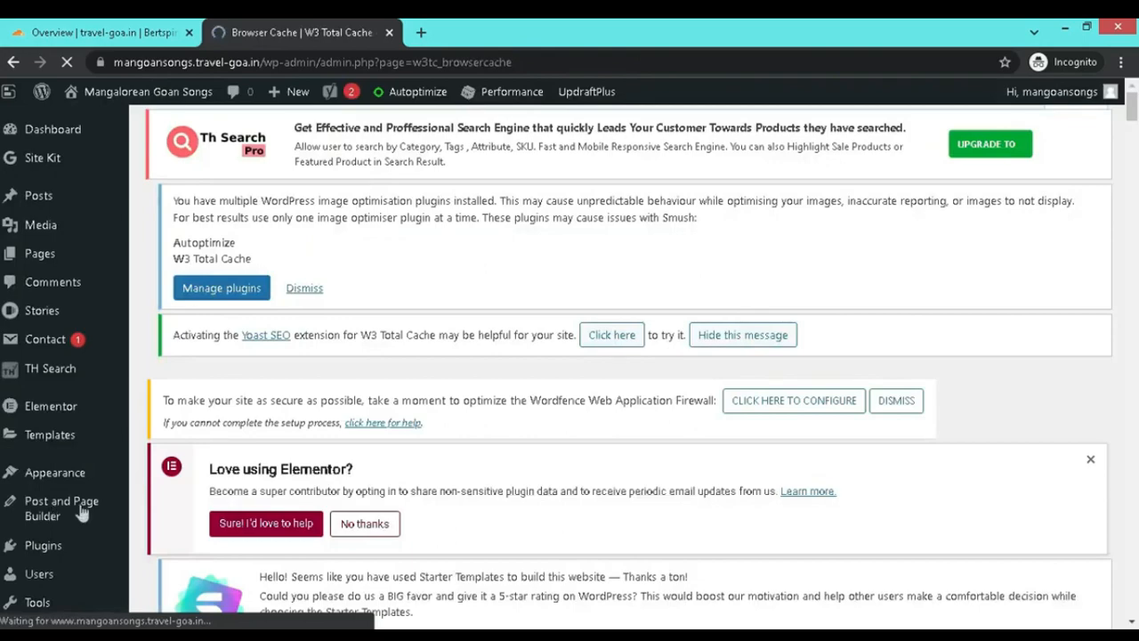
pyautogui.scroll(-6, 637, 476)
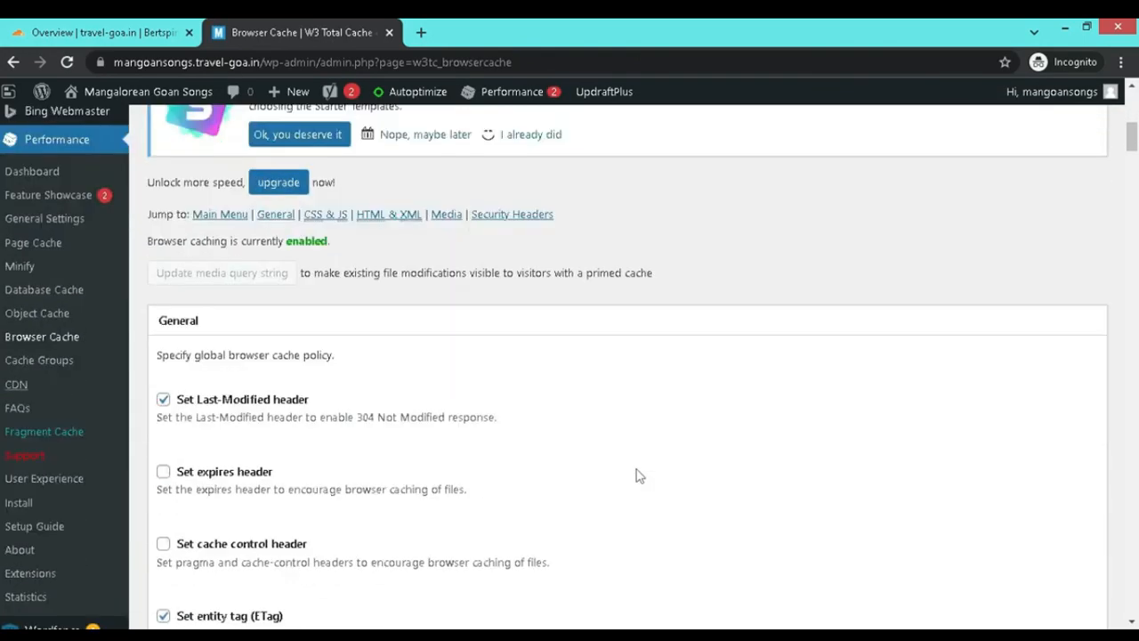
pyautogui.scroll(-1, 637, 477)
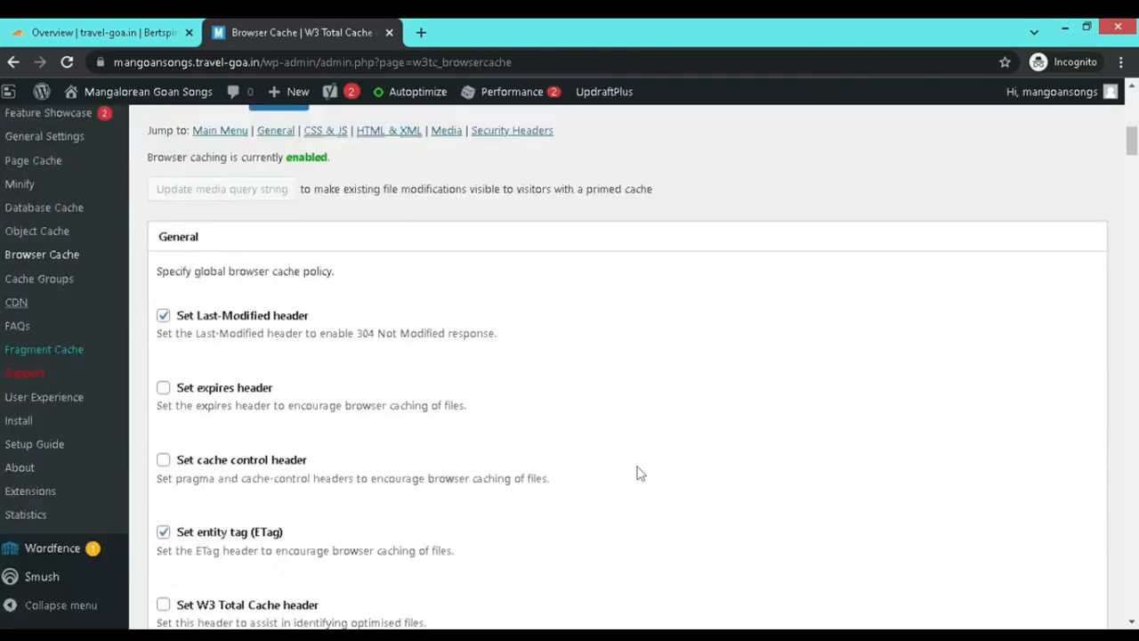
pyautogui.scroll(-3, 637, 473)
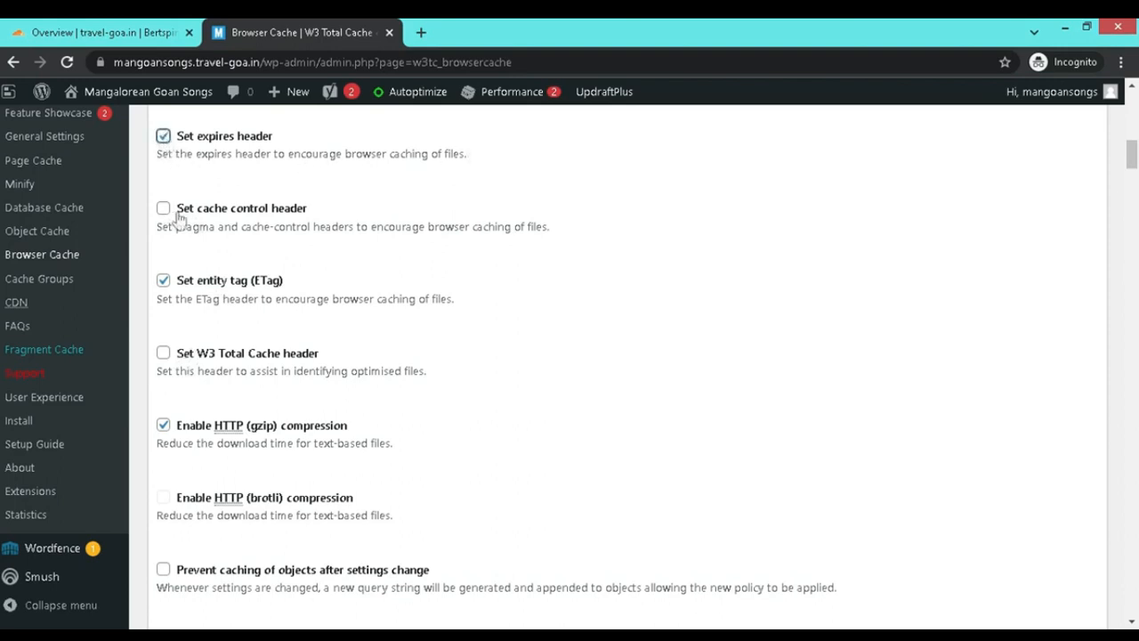
pyautogui.click(164, 353)
pyautogui.scroll(-2, 463, 406)
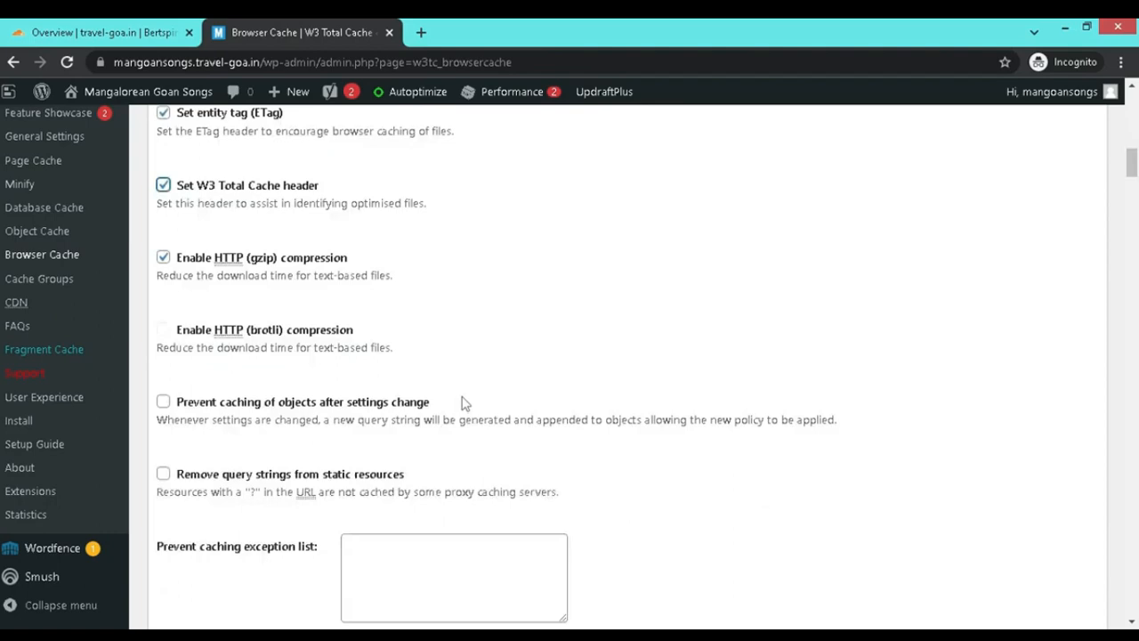
pyautogui.scroll(-3, 463, 404)
pyautogui.scroll(-2, 531, 341)
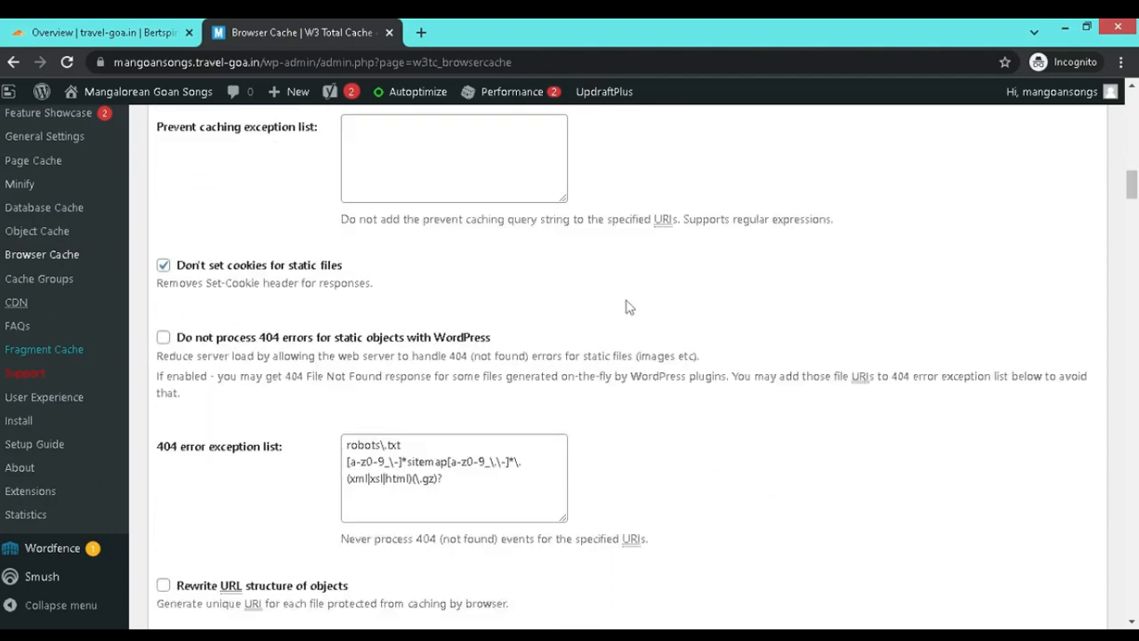
pyautogui.scroll(-2, 625, 308)
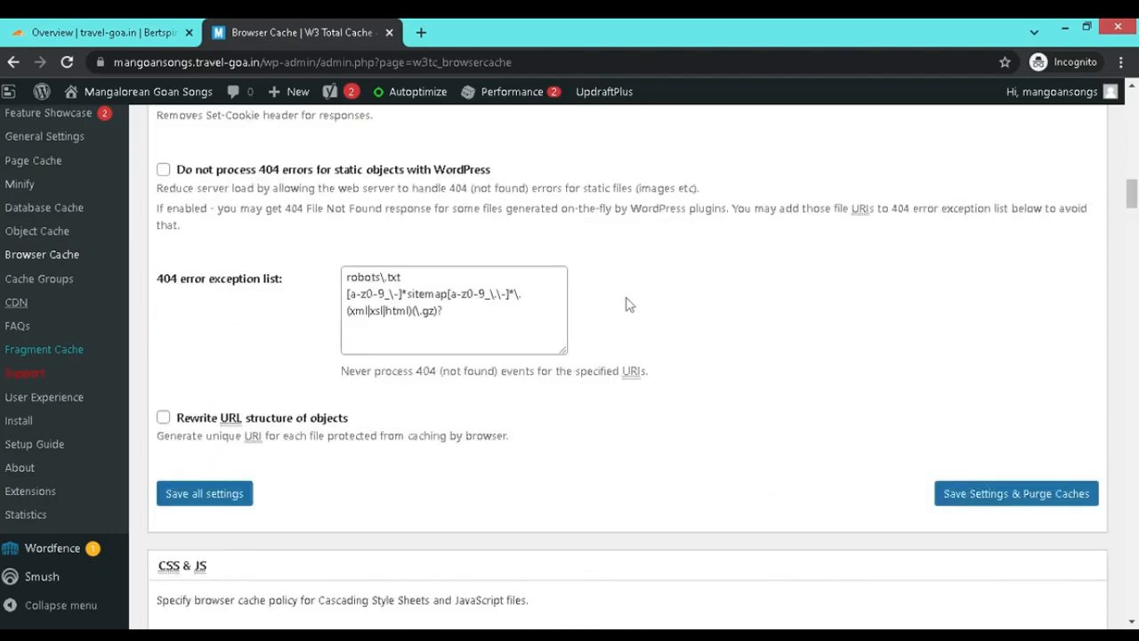
pyautogui.click(1017, 496)
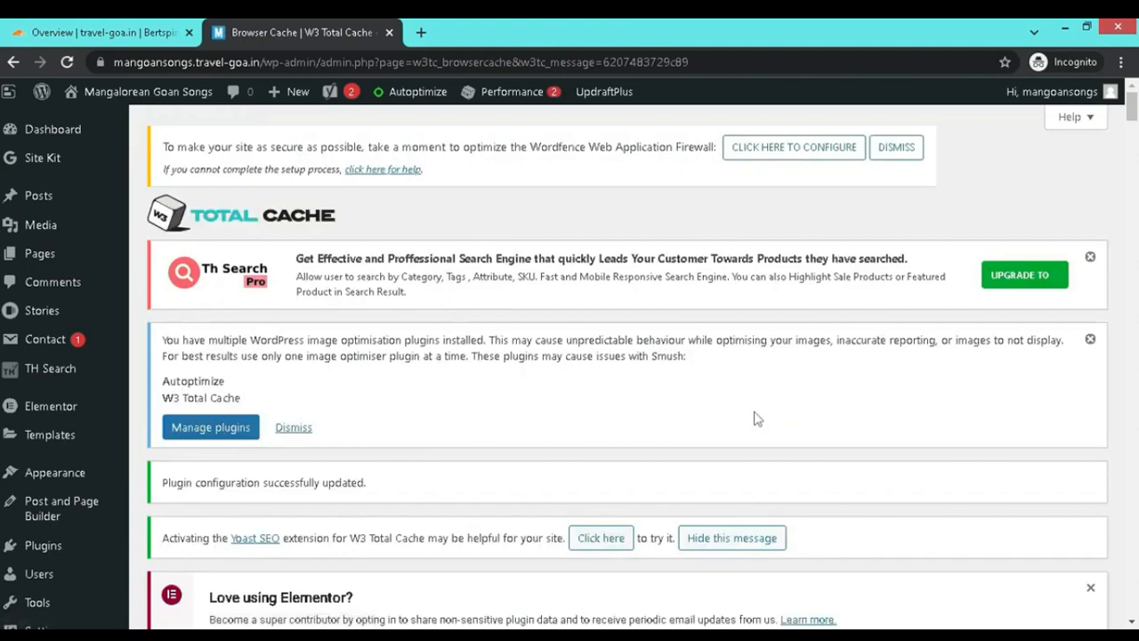
# Switch to the Cloudflare overview of travel-goa.in, examine the Under Attack Mode option and view the travel-goa.in homepage in another browser.
pyautogui.click(110, 34)
pyautogui.click(110, 36)
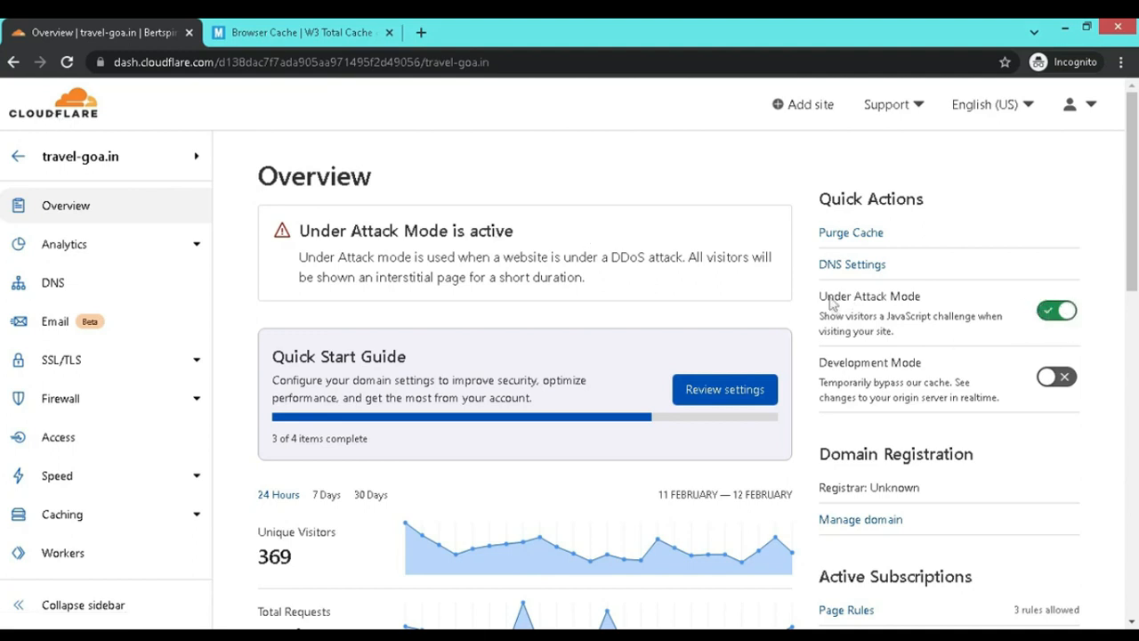
pyautogui.moveTo(817, 302); pyautogui.dragTo(927, 304)
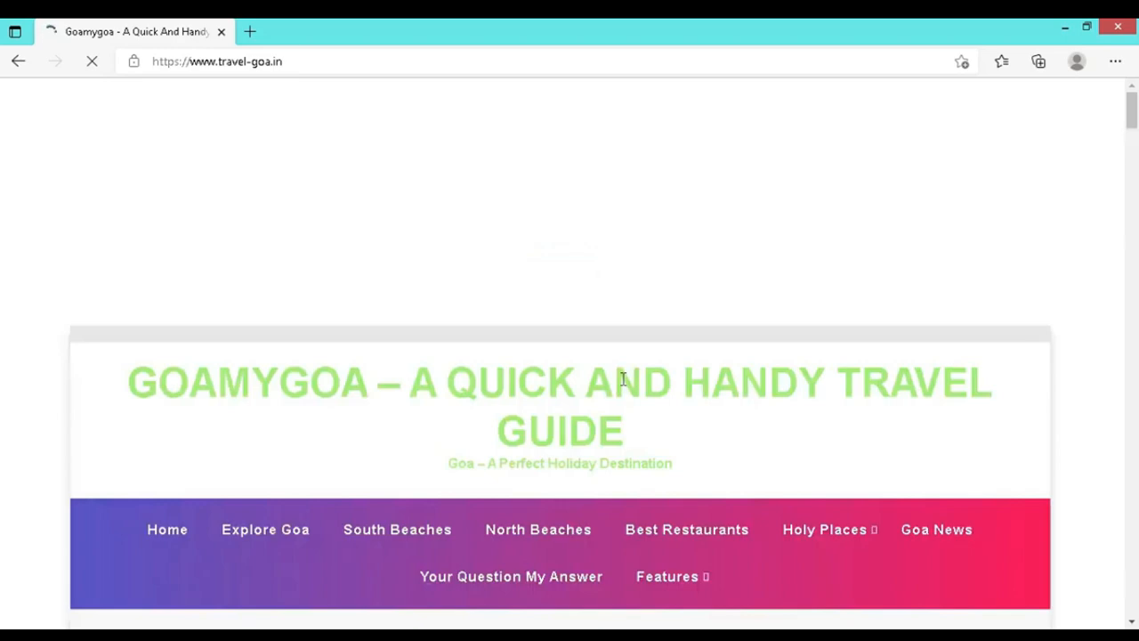
pyautogui.scroll(-5, 623, 378)
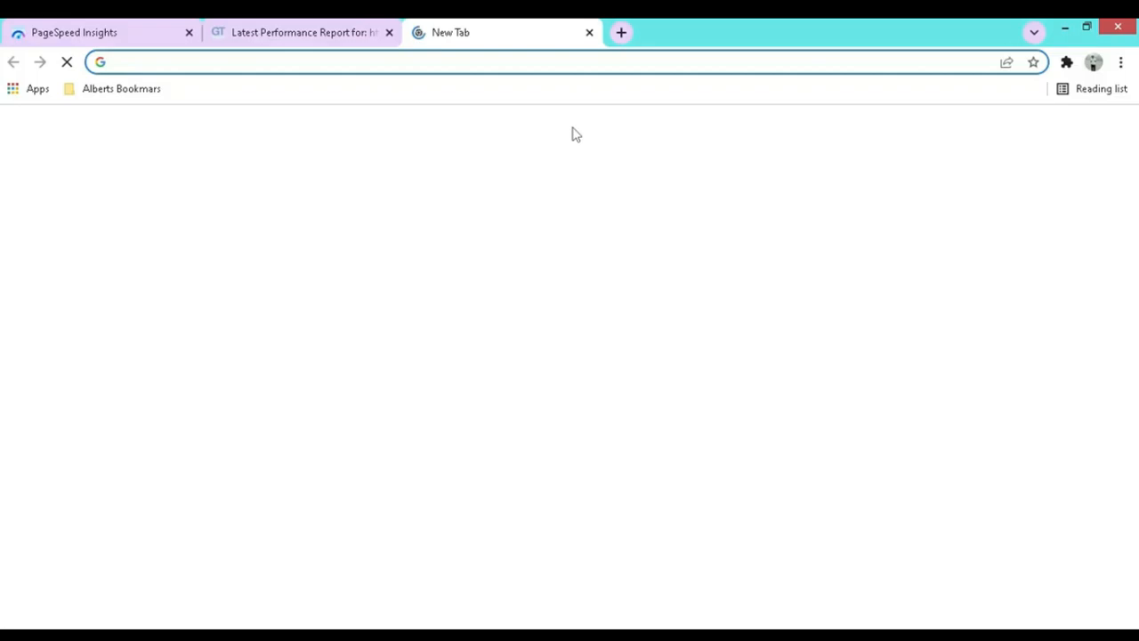
pyautogui.write('gt')
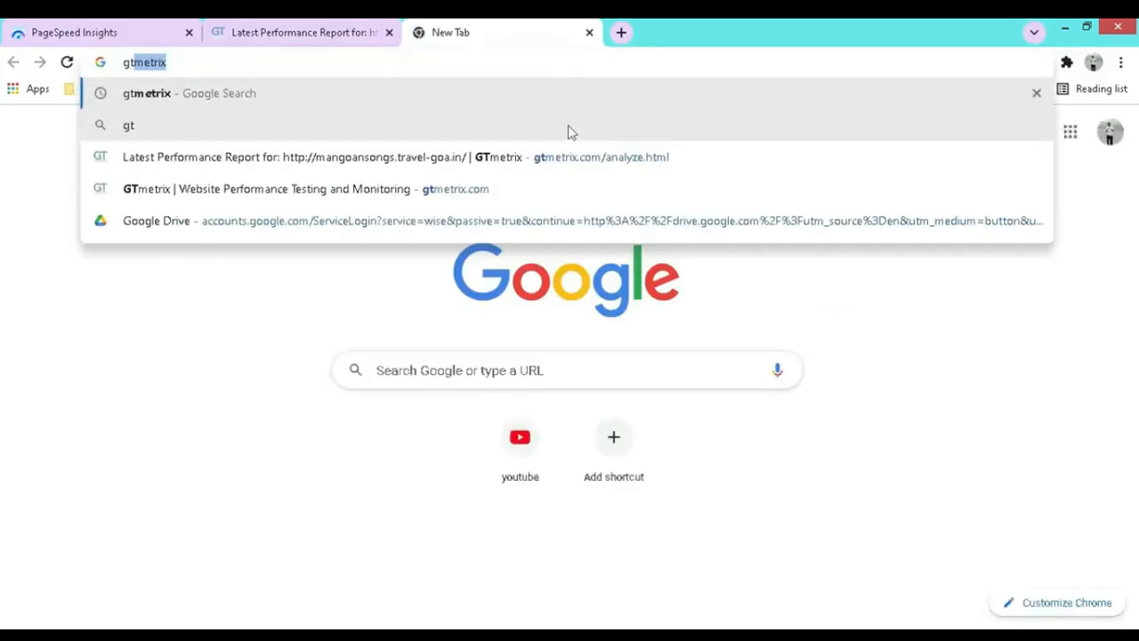
pyautogui.press('Return')
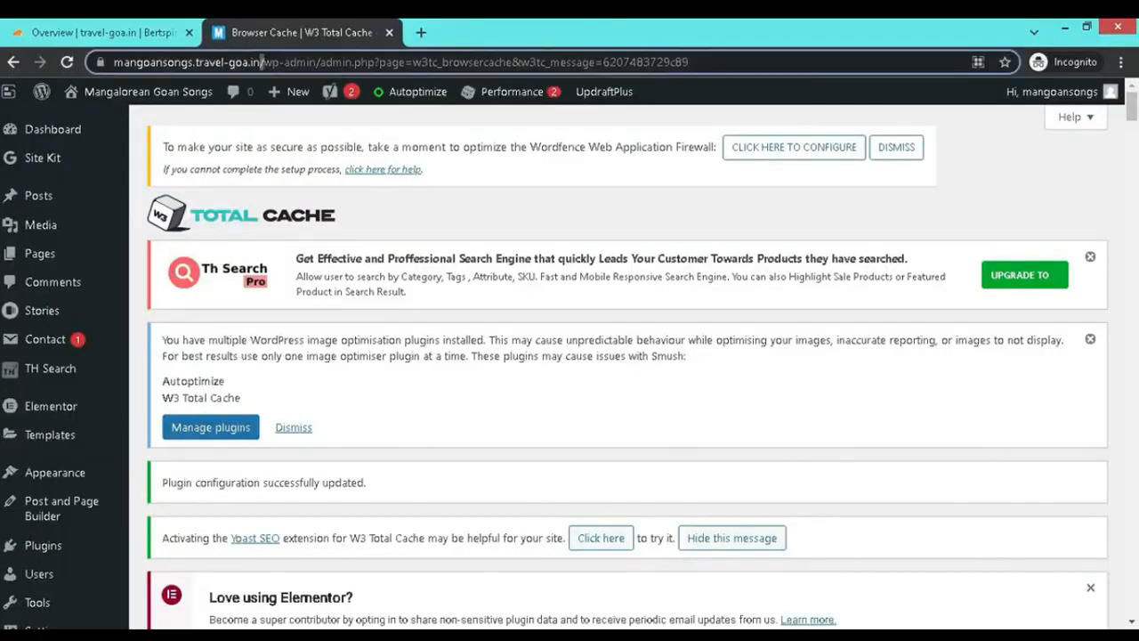
pyautogui.moveTo(260, 62); pyautogui.dragTo(113, 63)
pyautogui.hotkey('ctrl', 'c')
pyautogui.click(814, 635)
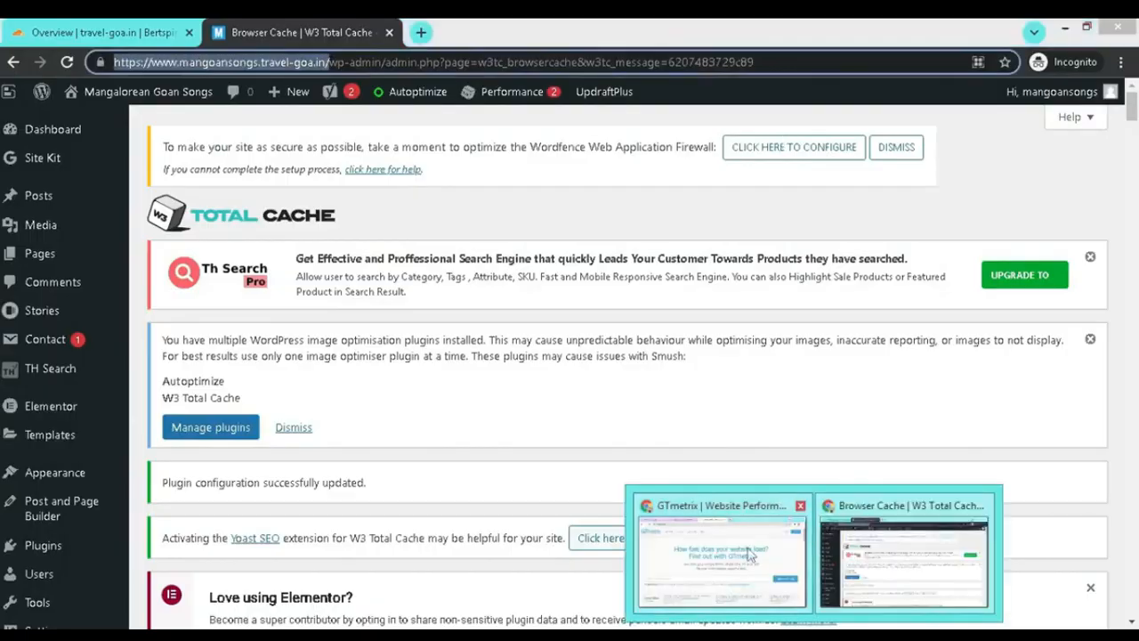
pyautogui.click(751, 557)
pyautogui.hotkey('ctrl', 'v')
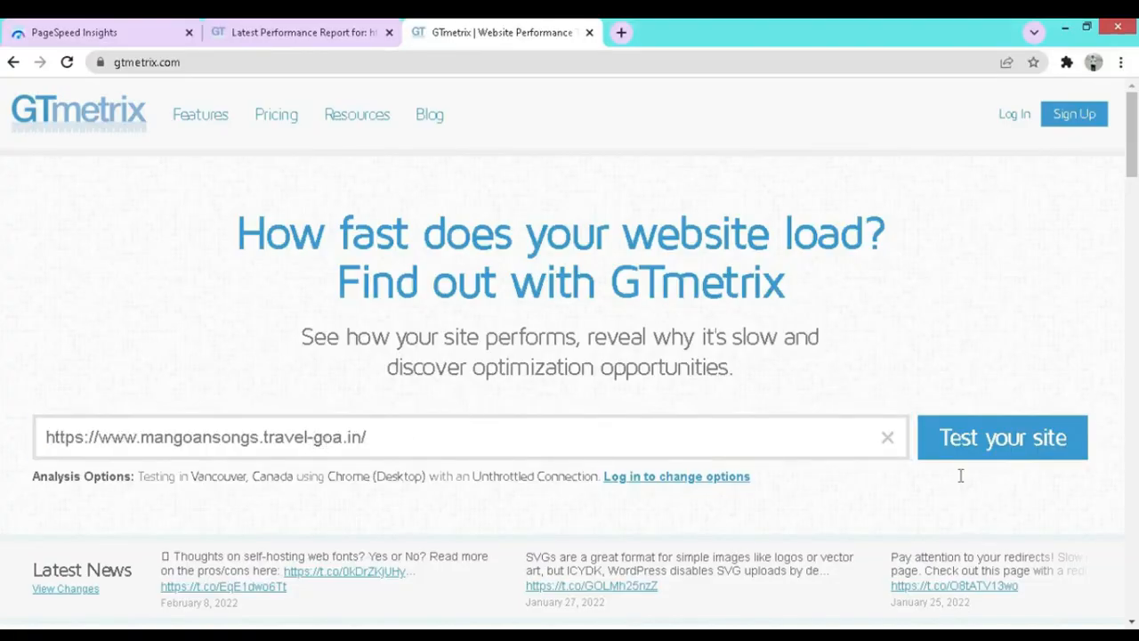
pyautogui.click(1063, 450)
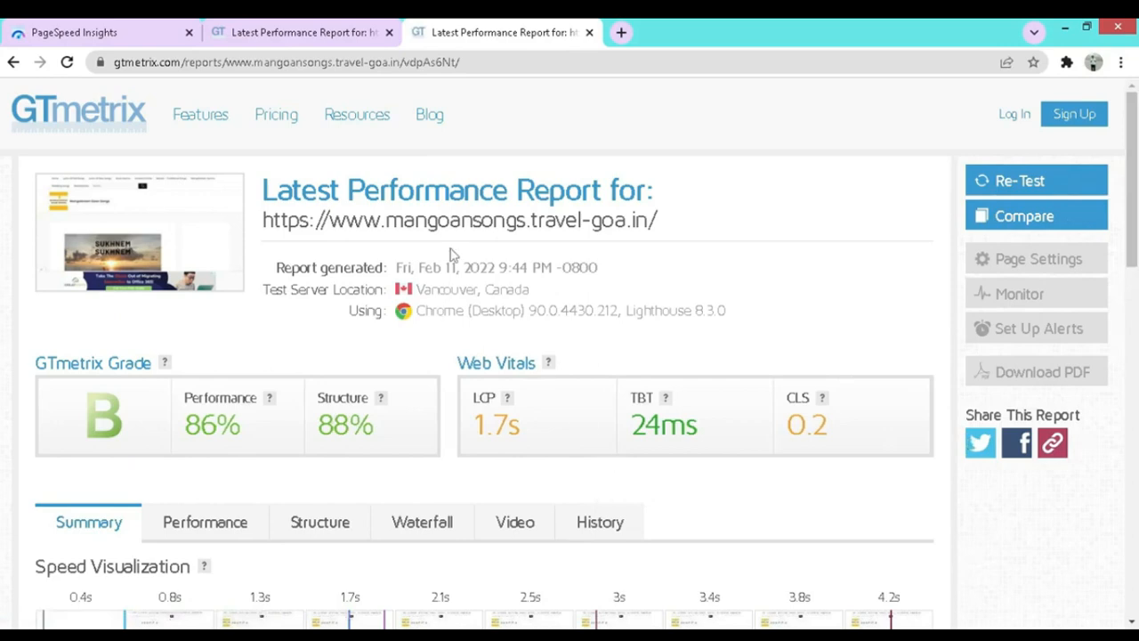
# Compare the earlier and new GTmetrix reports, examining their grades, Web Vitals, top issues and page details.
pyautogui.click(322, 32)
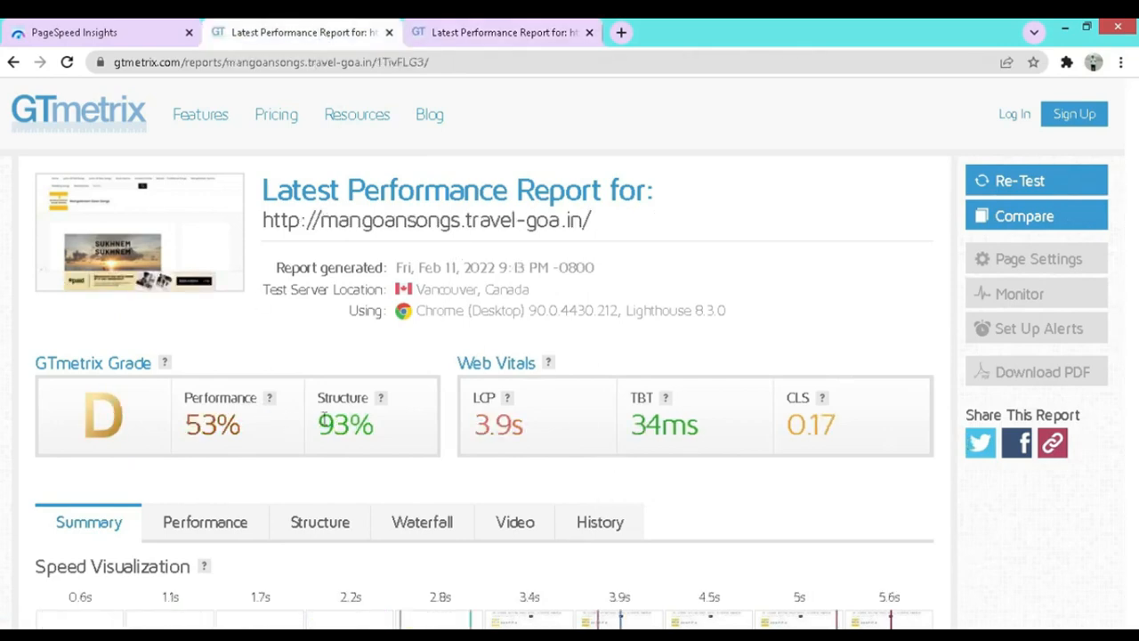
pyautogui.click(500, 35)
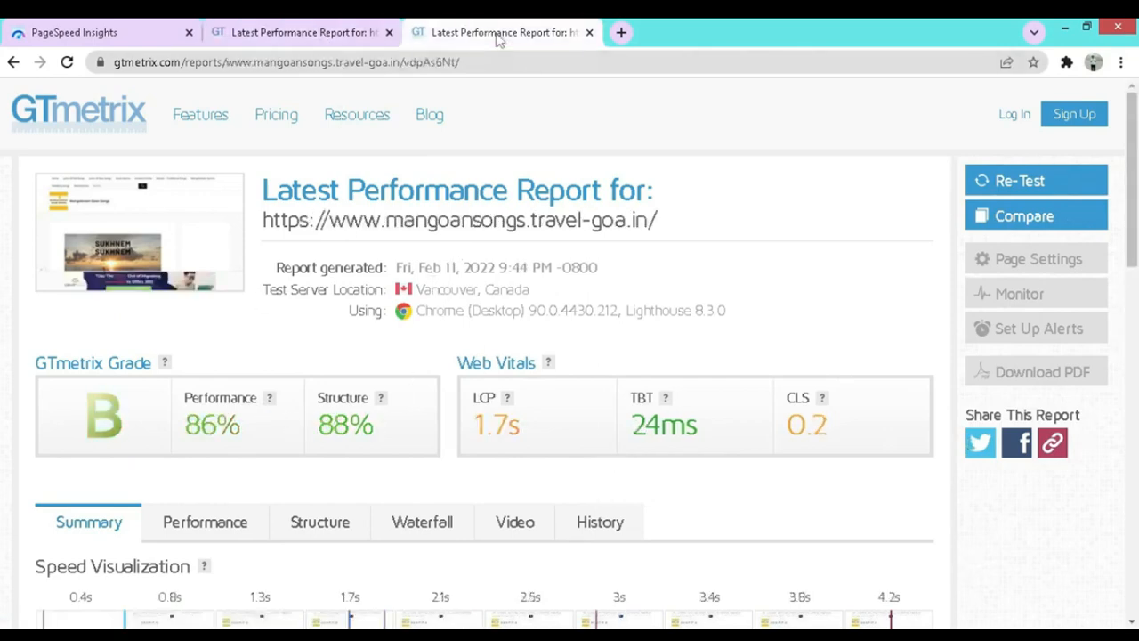
pyautogui.click(331, 30)
pyautogui.scroll(-6, 364, 344)
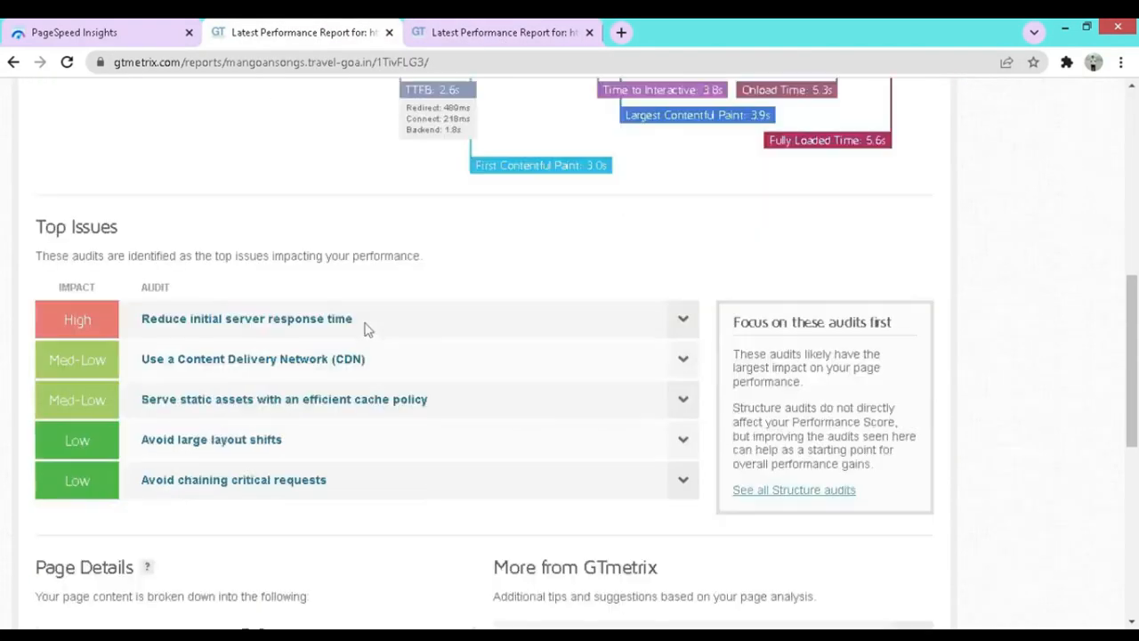
pyautogui.scroll(-3, 364, 327)
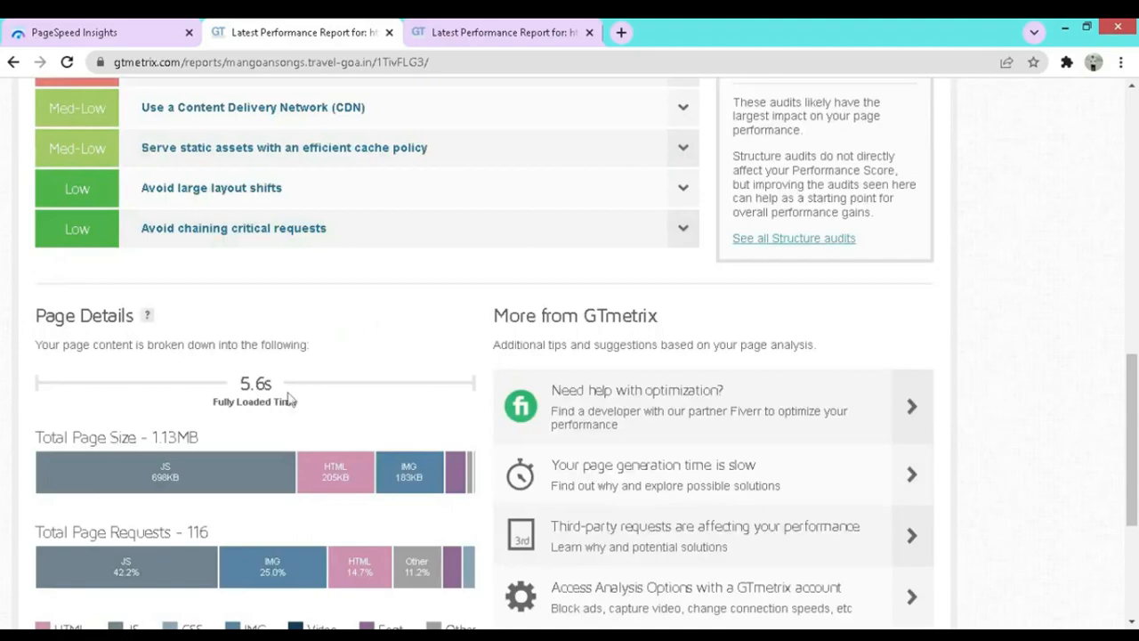
pyautogui.click(477, 32)
pyautogui.scroll(-8, 398, 356)
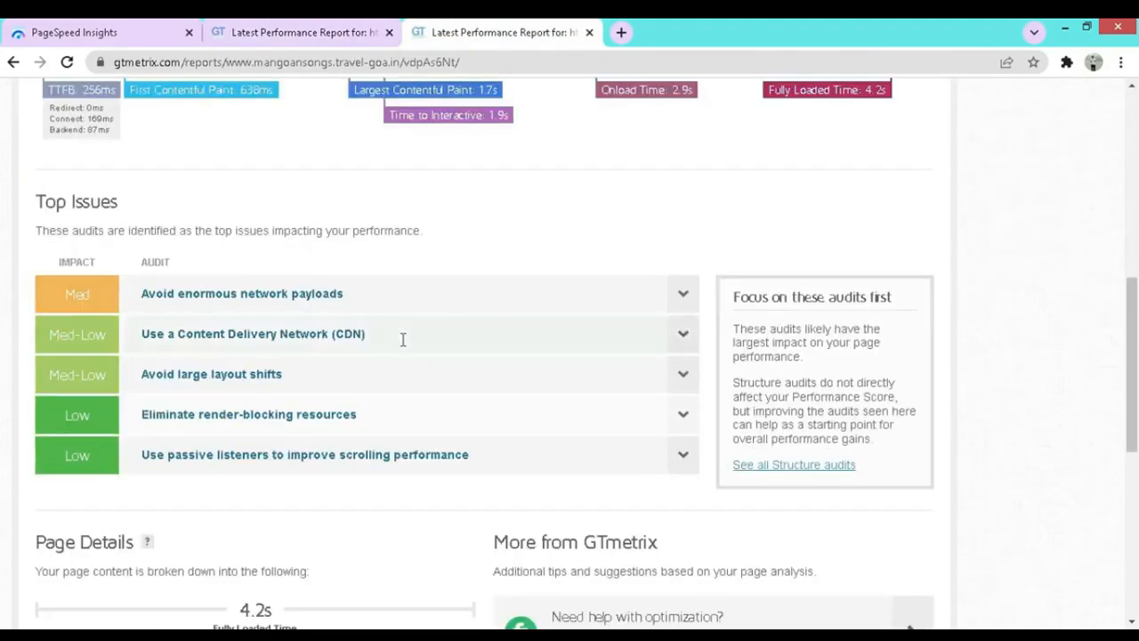
pyautogui.scroll(-2, 403, 339)
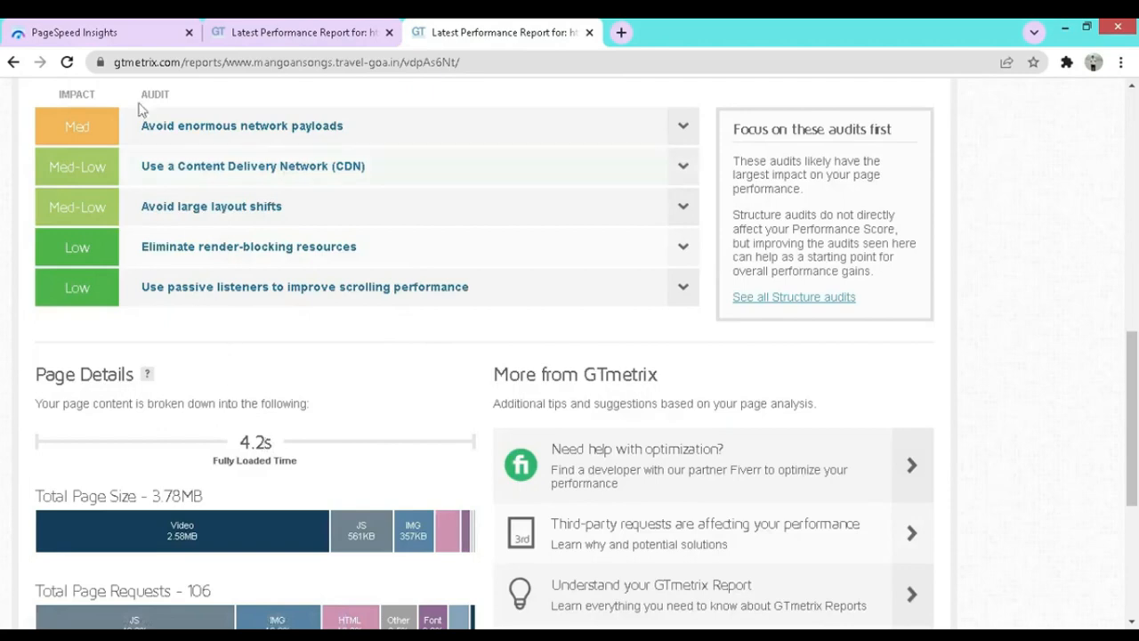
pyautogui.hotkey('ctrl', 't')
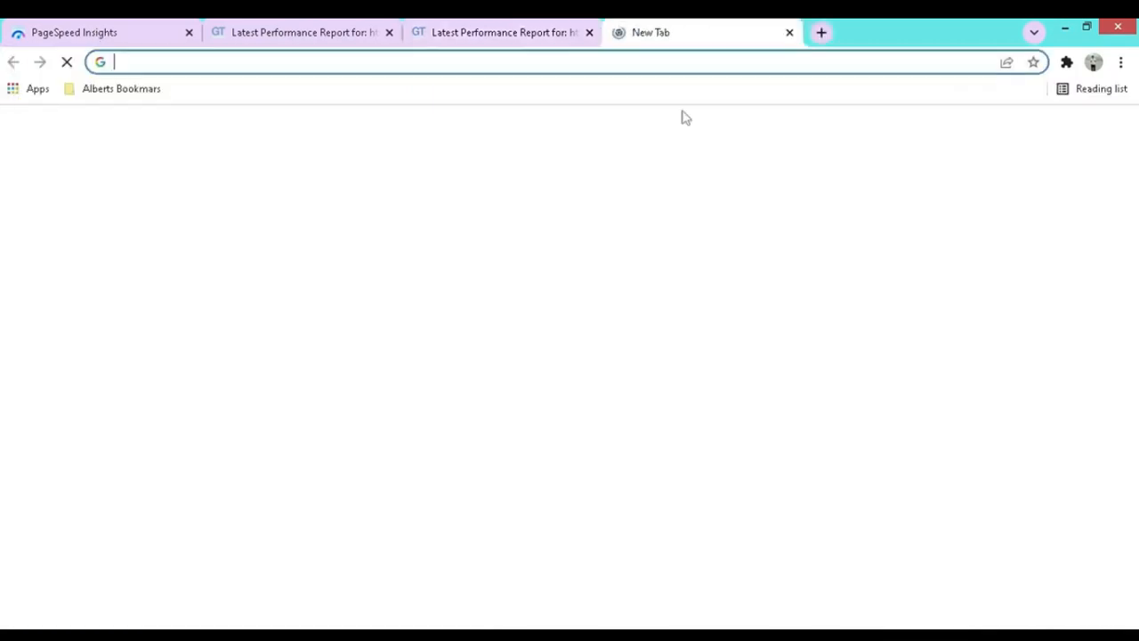
pyautogui.write('page')
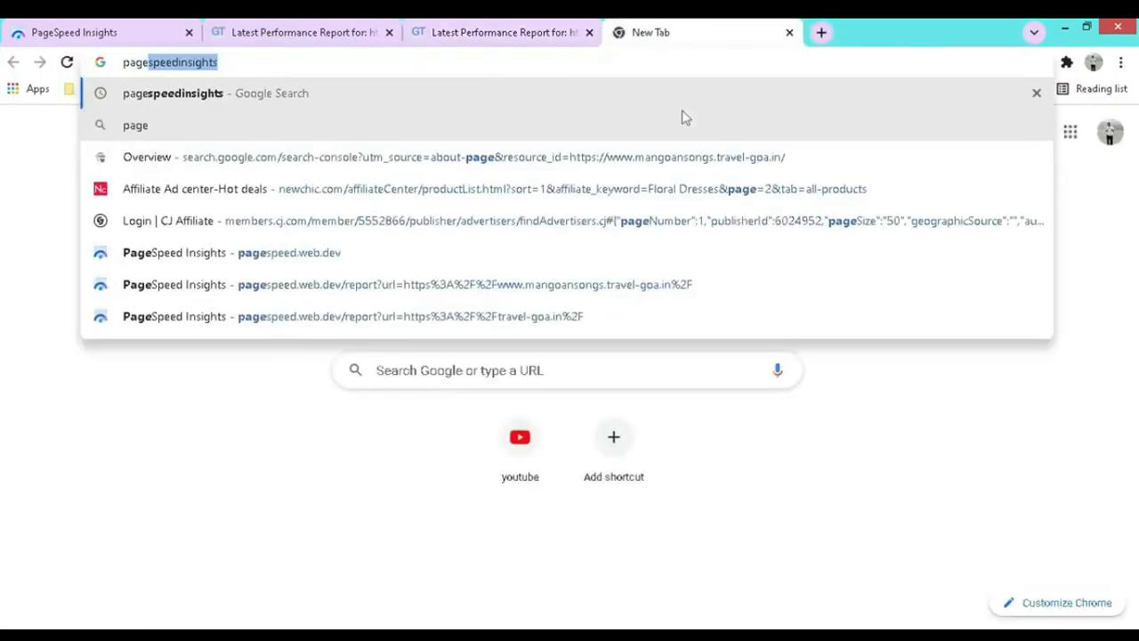
pyautogui.press('Return')
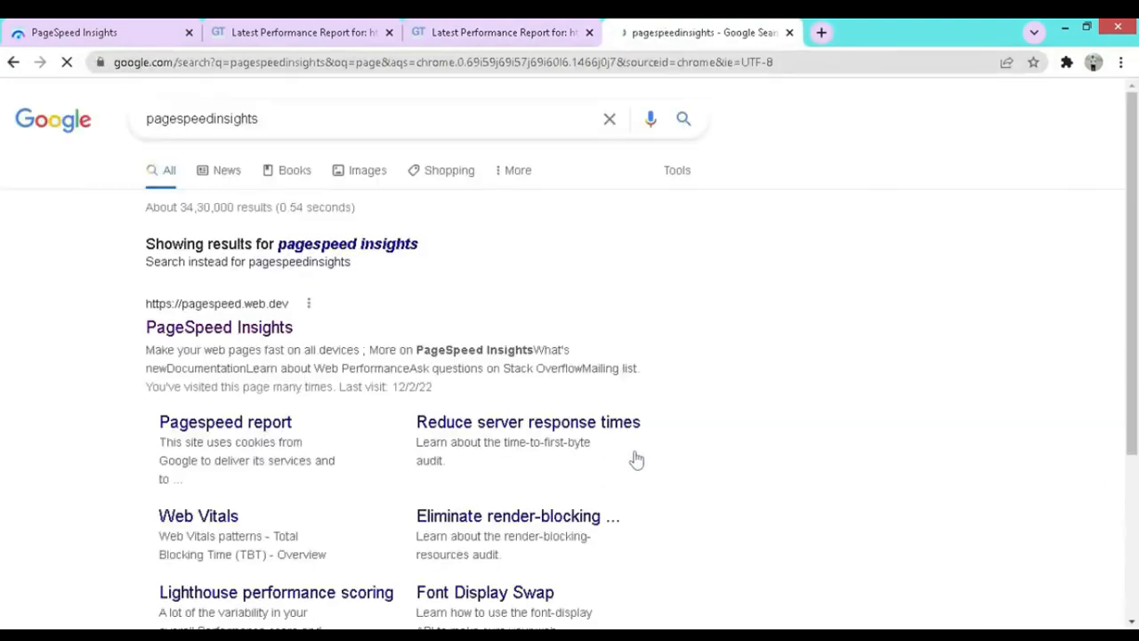
pyautogui.click(253, 329)
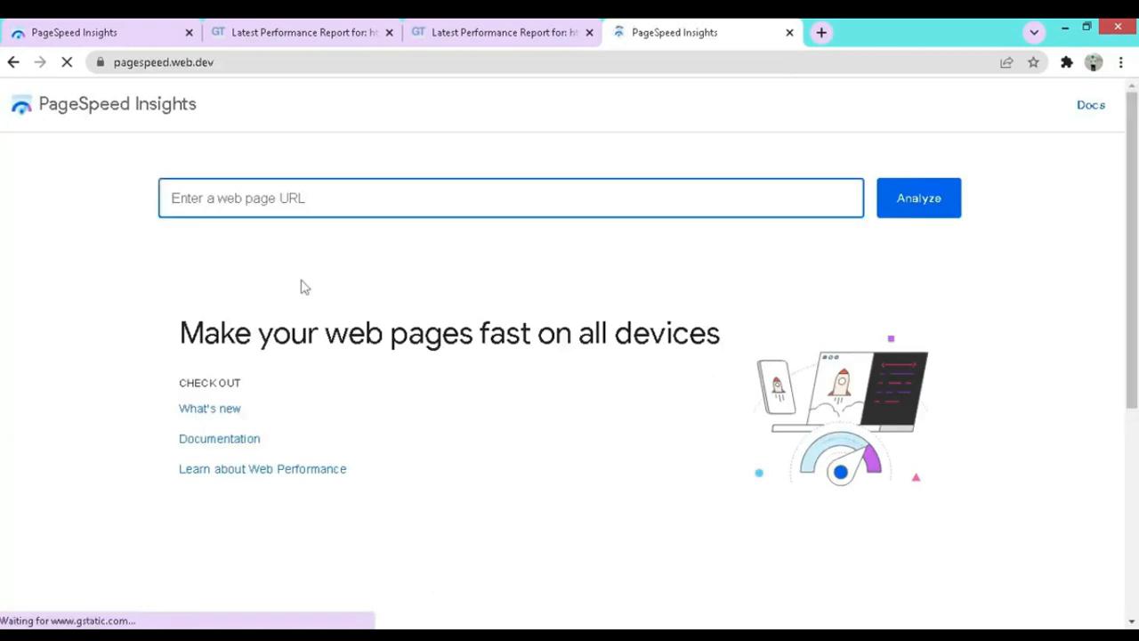
pyautogui.hotkey('ctrl', 'v')
pyautogui.click(926, 201)
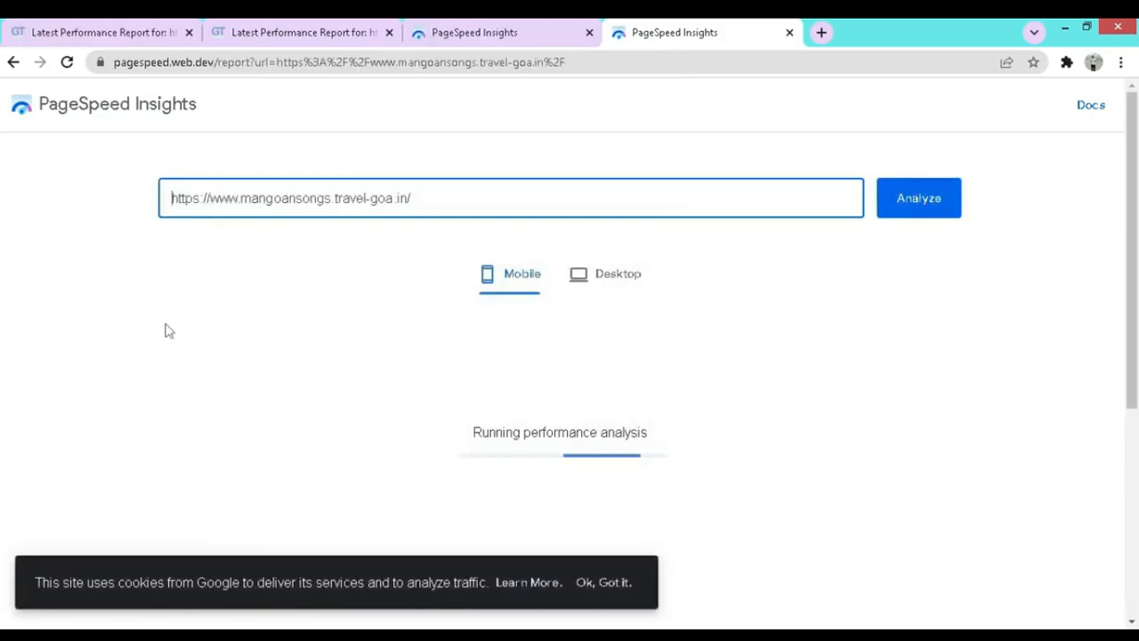
pyautogui.scroll(-8, 165, 330)
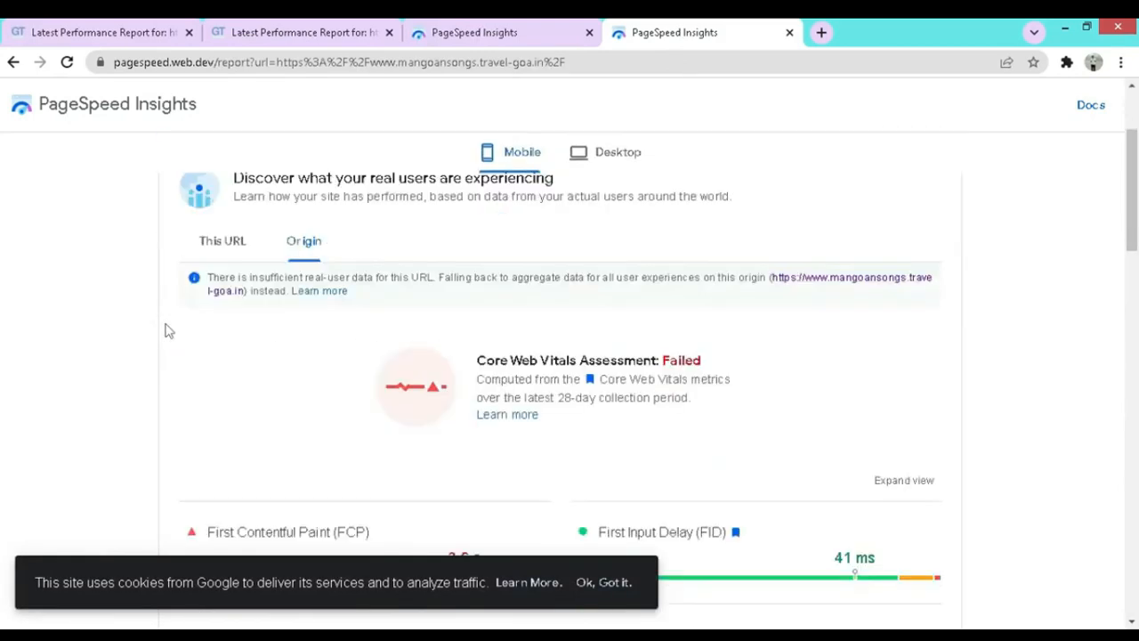
# Compare the mobile performance scores of the new and earlier PageSpeed Insights reports.
pyautogui.scroll(-2, 164, 331)
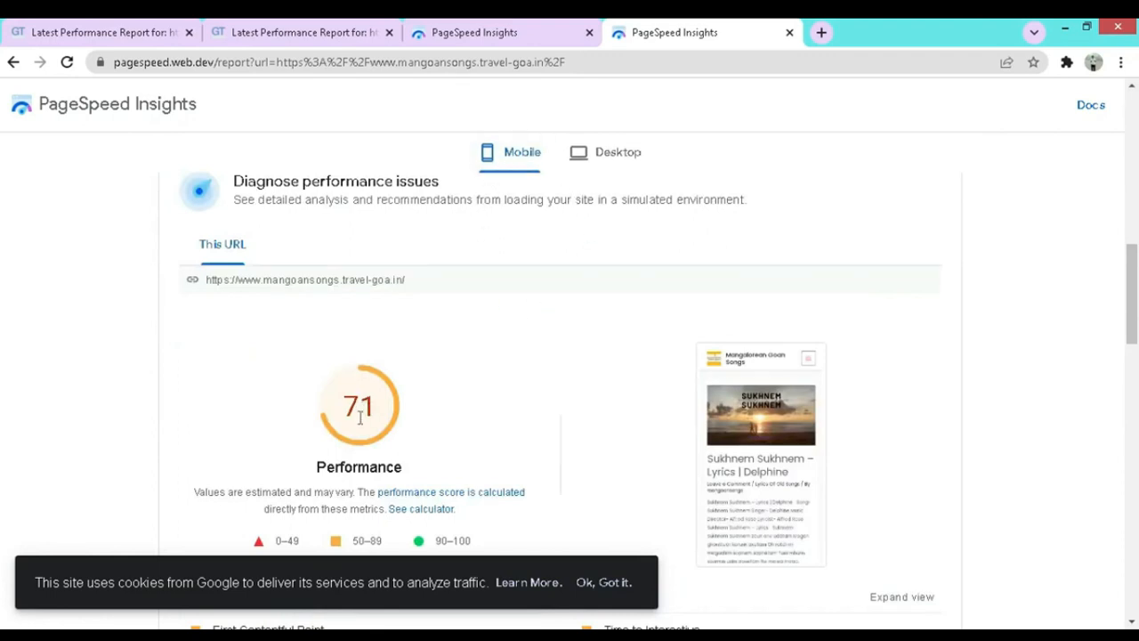
pyautogui.hotkey('ctrl', 'shift', 'Tab')
pyautogui.scroll(-3, 325, 275)
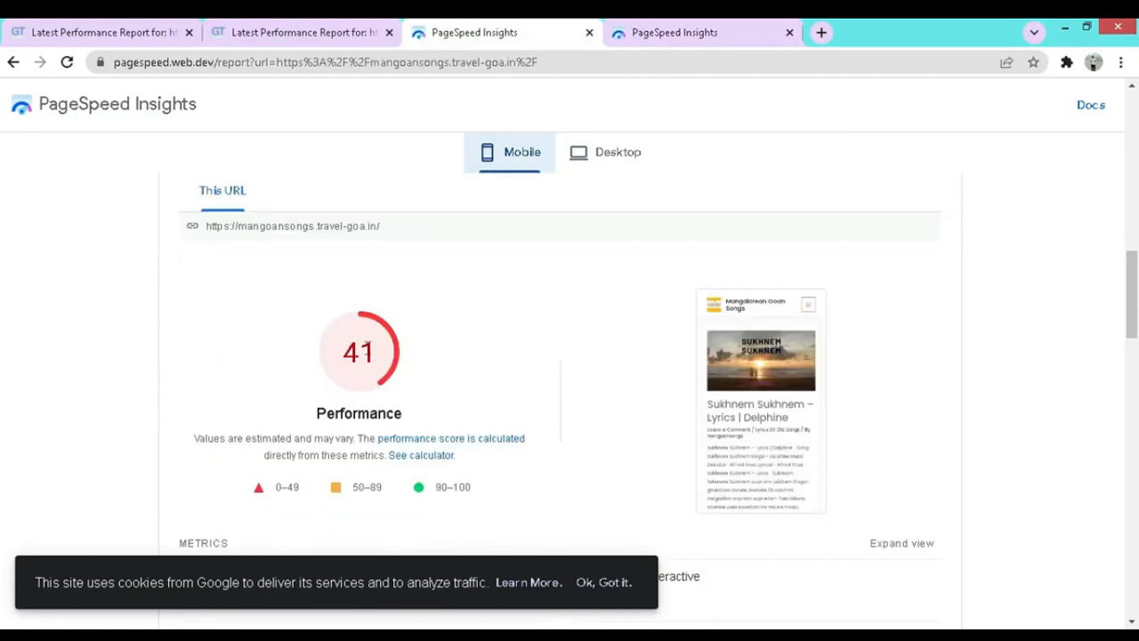
pyautogui.click(708, 24)
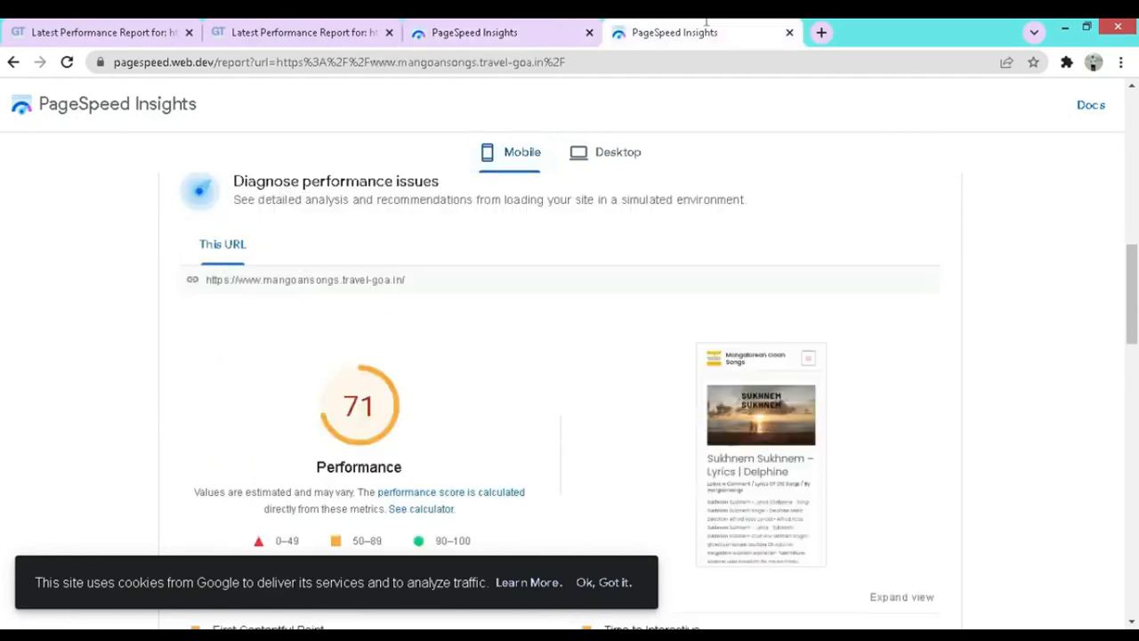
# Show the desktop results in both PageSpeed Insights reports and compare their performance scores.
pyautogui.click(626, 156)
pyautogui.scroll(-3, 454, 316)
pyautogui.scroll(-5, 454, 313)
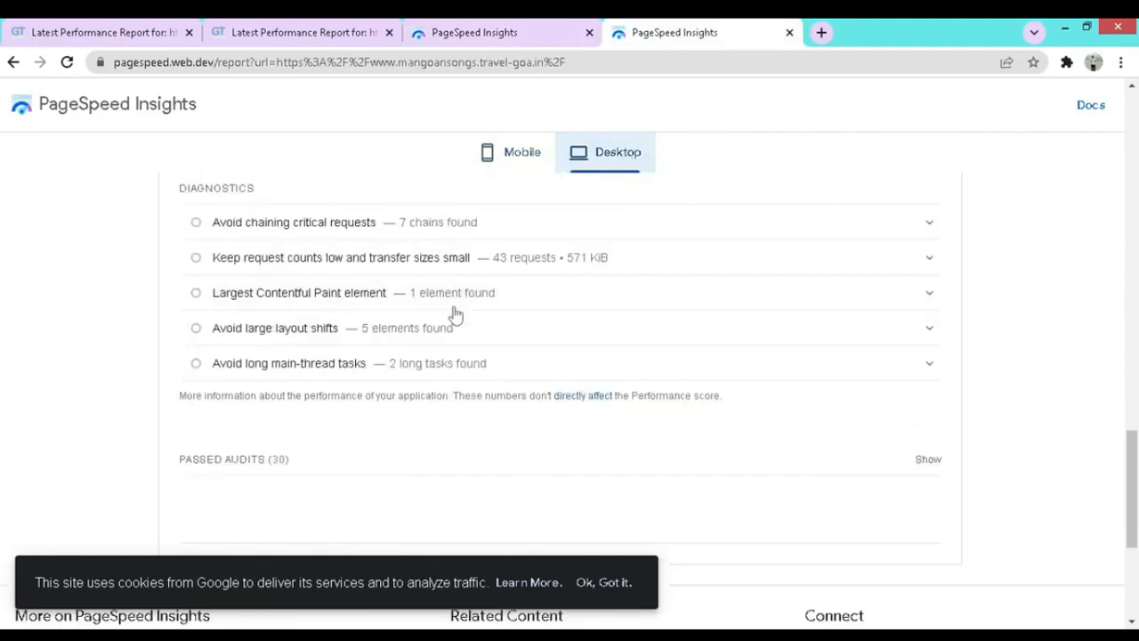
pyautogui.scroll(8, 453, 307)
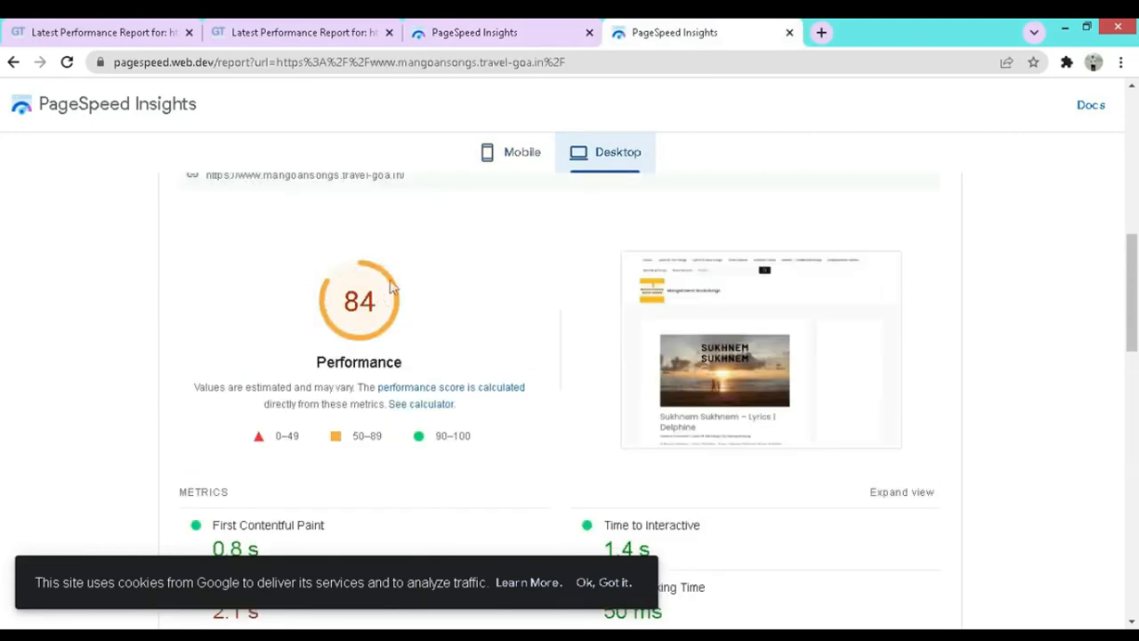
pyautogui.click(468, 30)
pyautogui.click(595, 155)
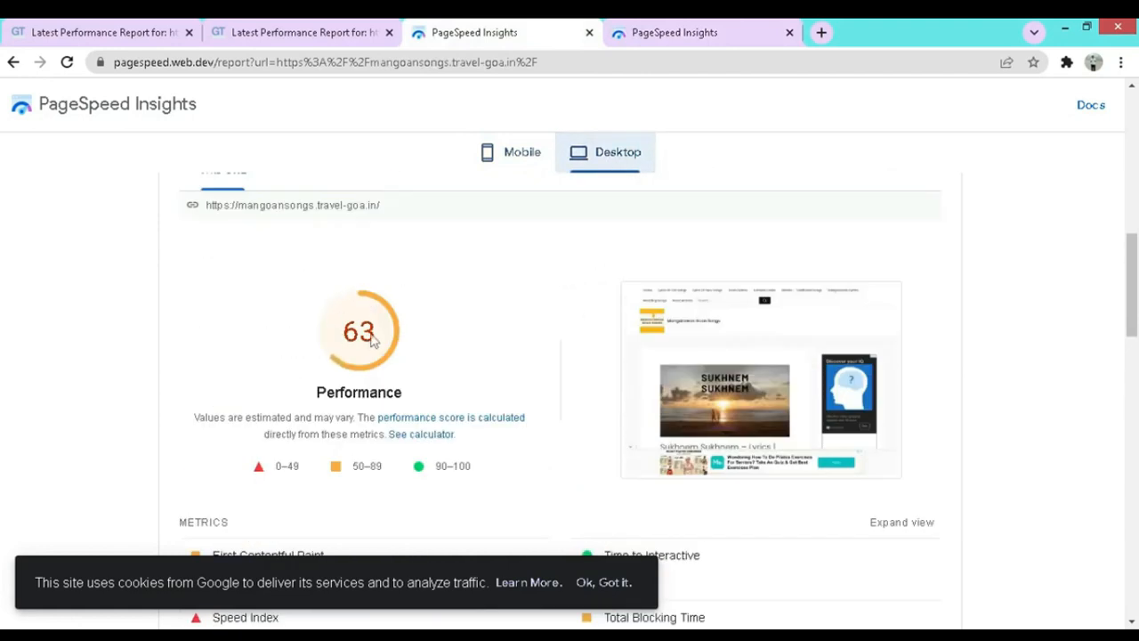
pyautogui.click(692, 29)
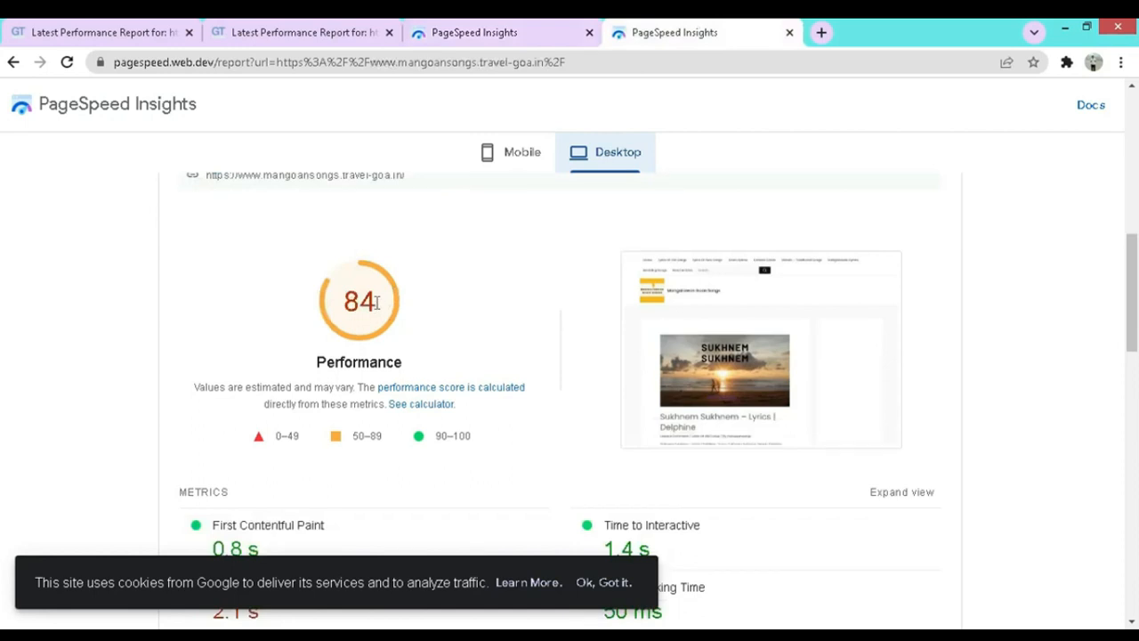
# Compare the mobile First Contentful Paint and Speed Index between the earlier and new reports, highlighting each Speed Index value.
pyautogui.click(539, 29)
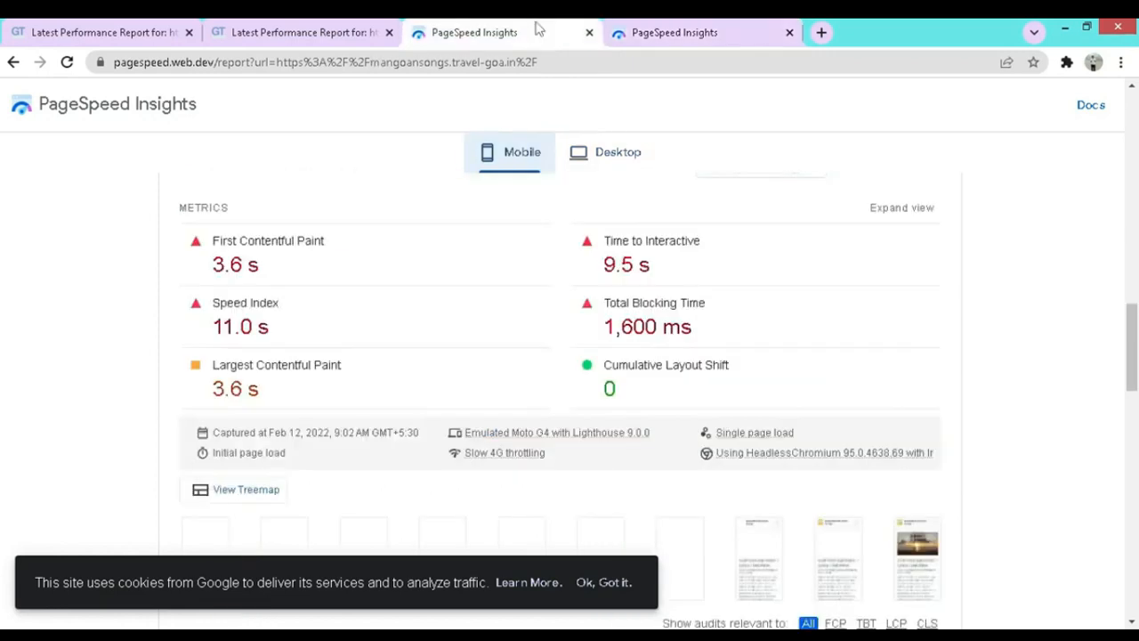
pyautogui.click(699, 28)
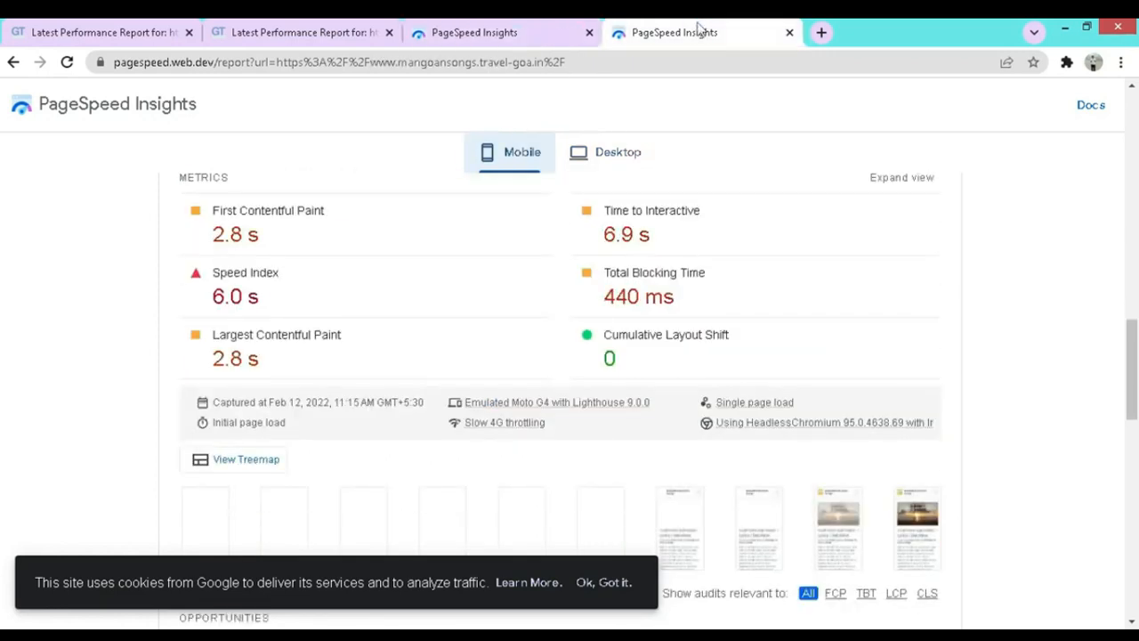
pyautogui.click(523, 31)
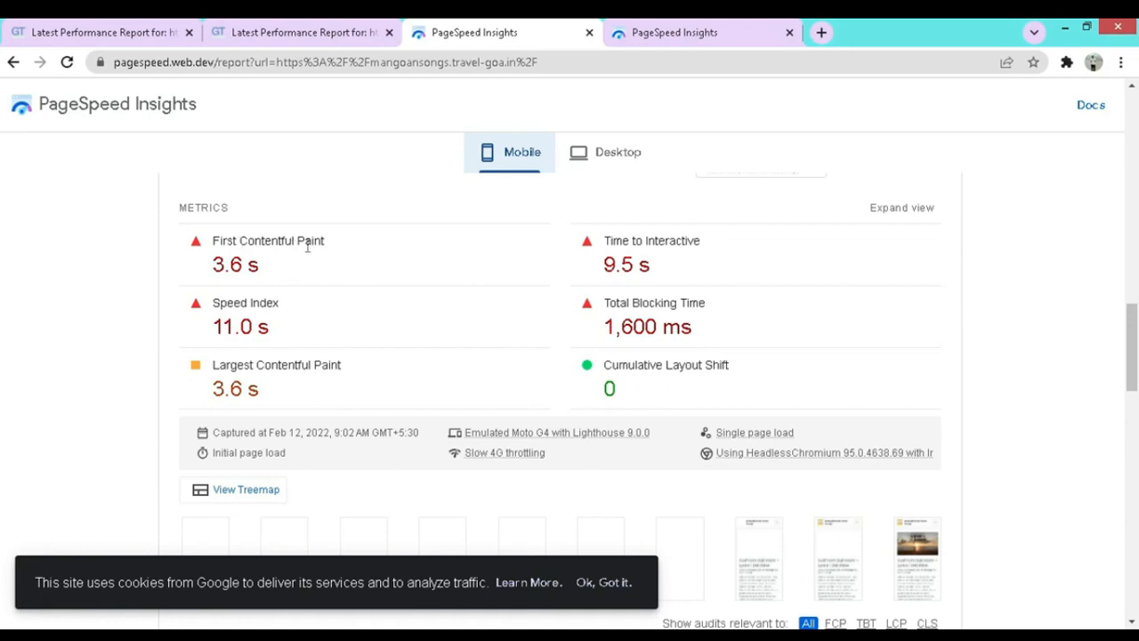
pyautogui.click(696, 38)
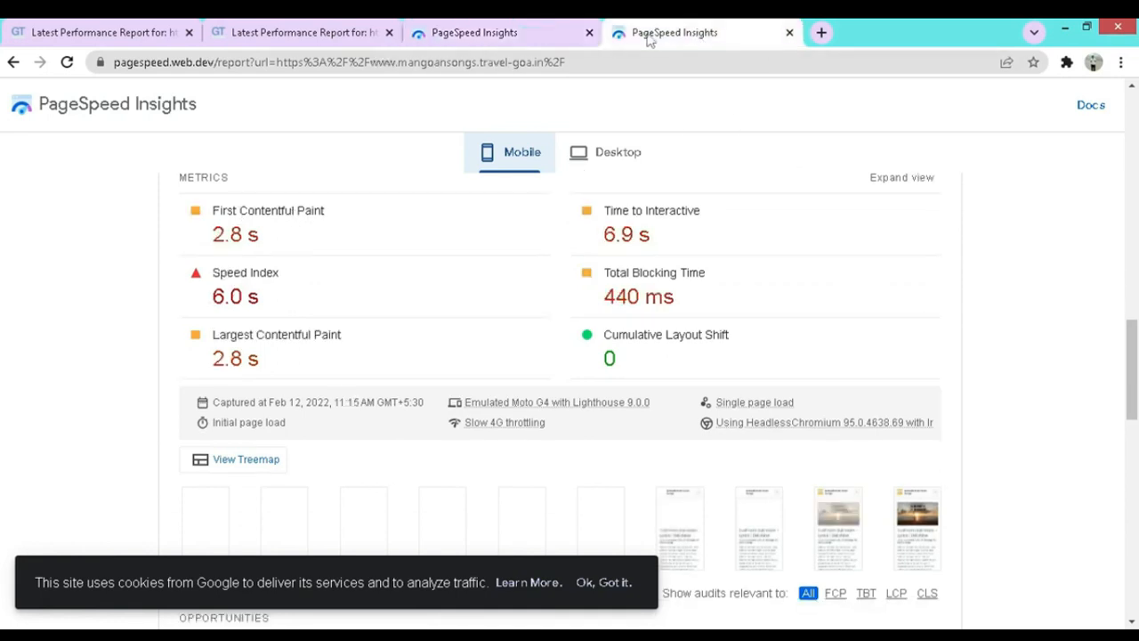
pyautogui.click(539, 32)
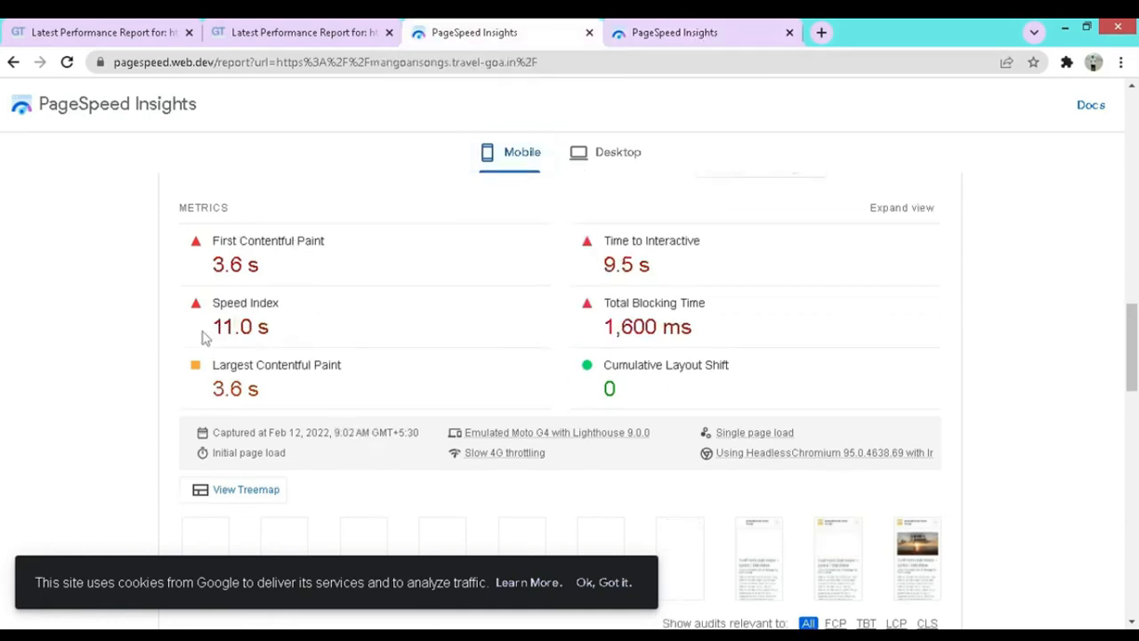
pyautogui.moveTo(211, 329); pyautogui.dragTo(281, 338)
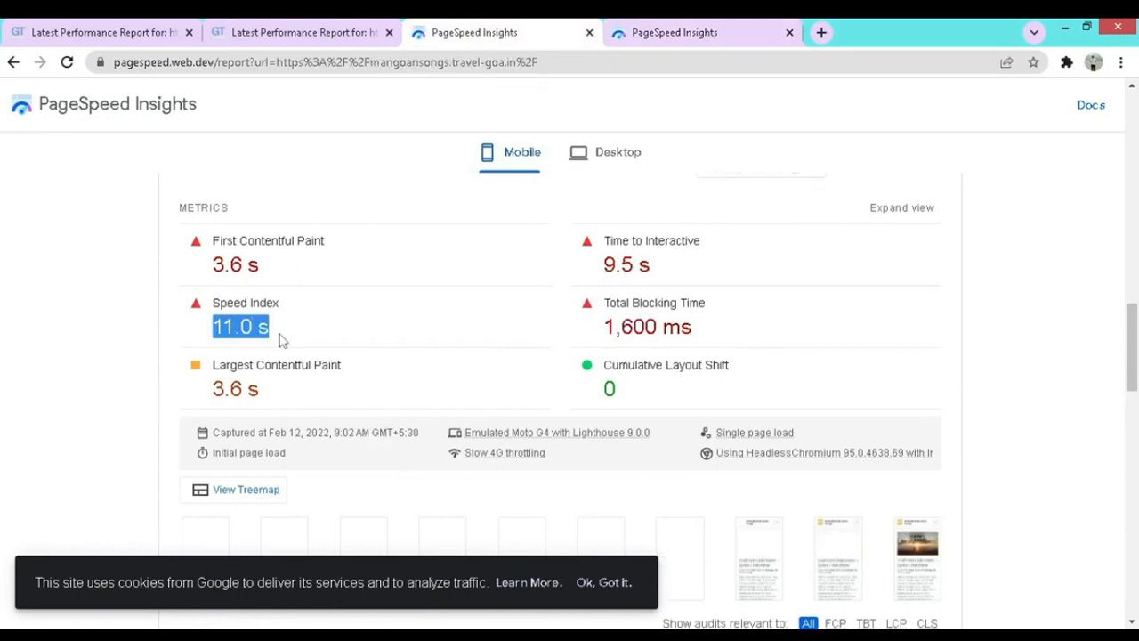
pyautogui.click(652, 34)
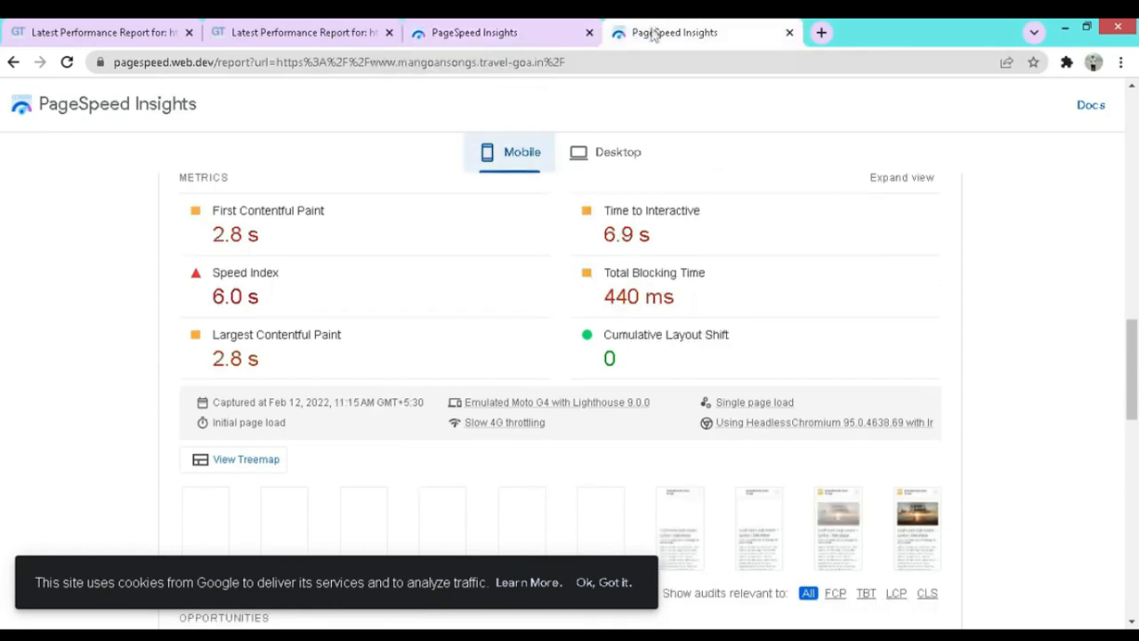
pyautogui.moveTo(203, 304); pyautogui.dragTo(275, 306)
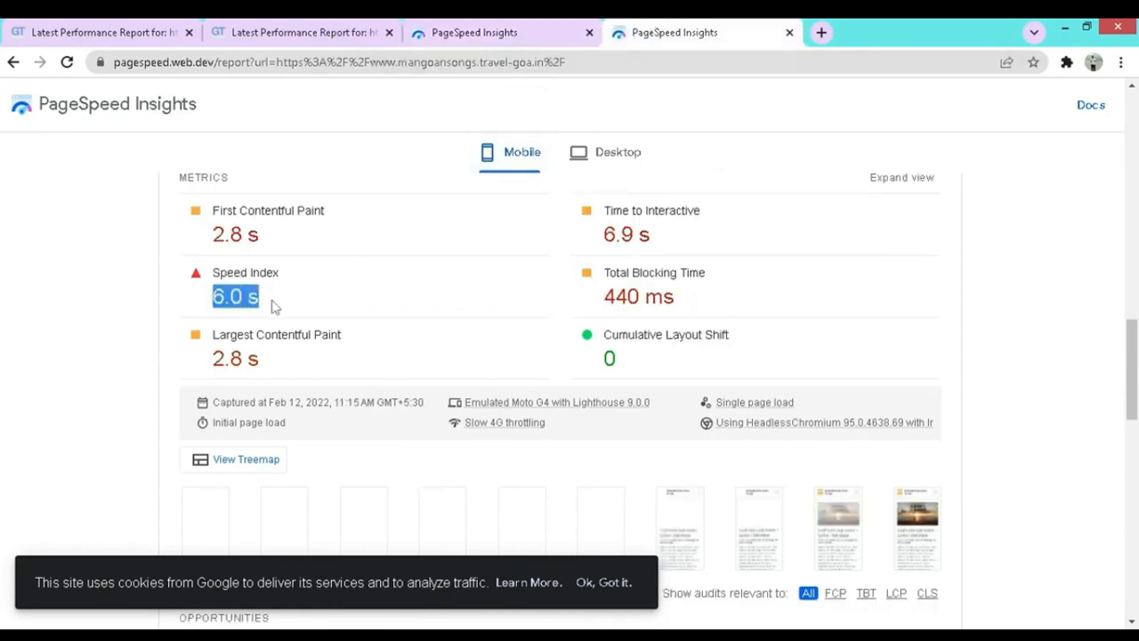
# Compare the mobile Largest Contentful Paint and Time to Interactive between the two reports, highlighting each value.
pyautogui.click(486, 35)
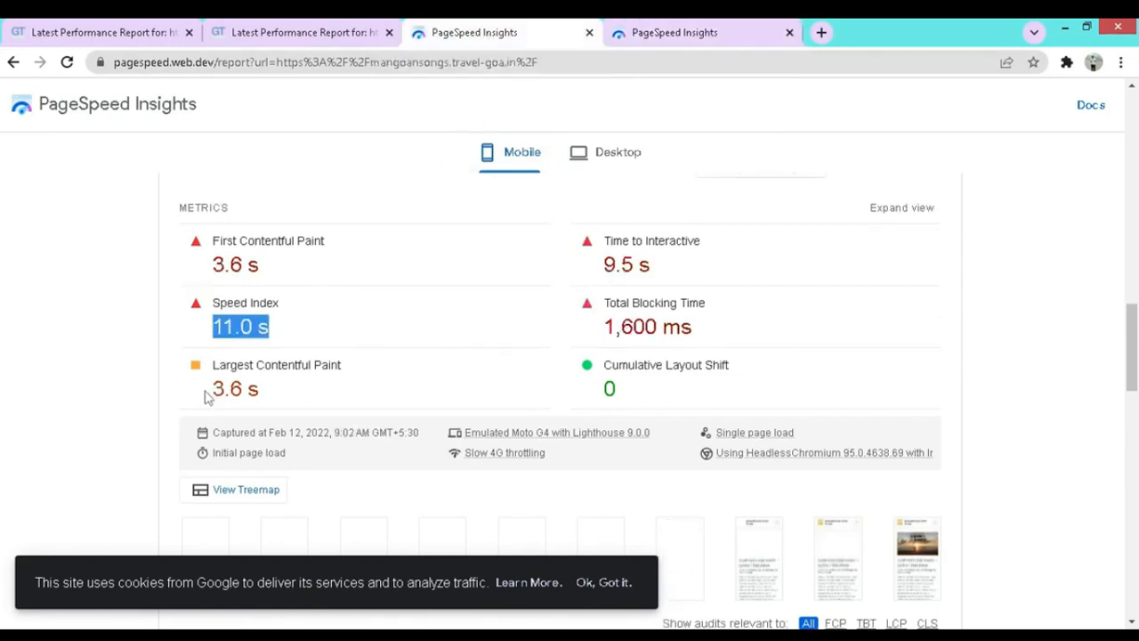
pyautogui.moveTo(203, 398); pyautogui.dragTo(270, 403)
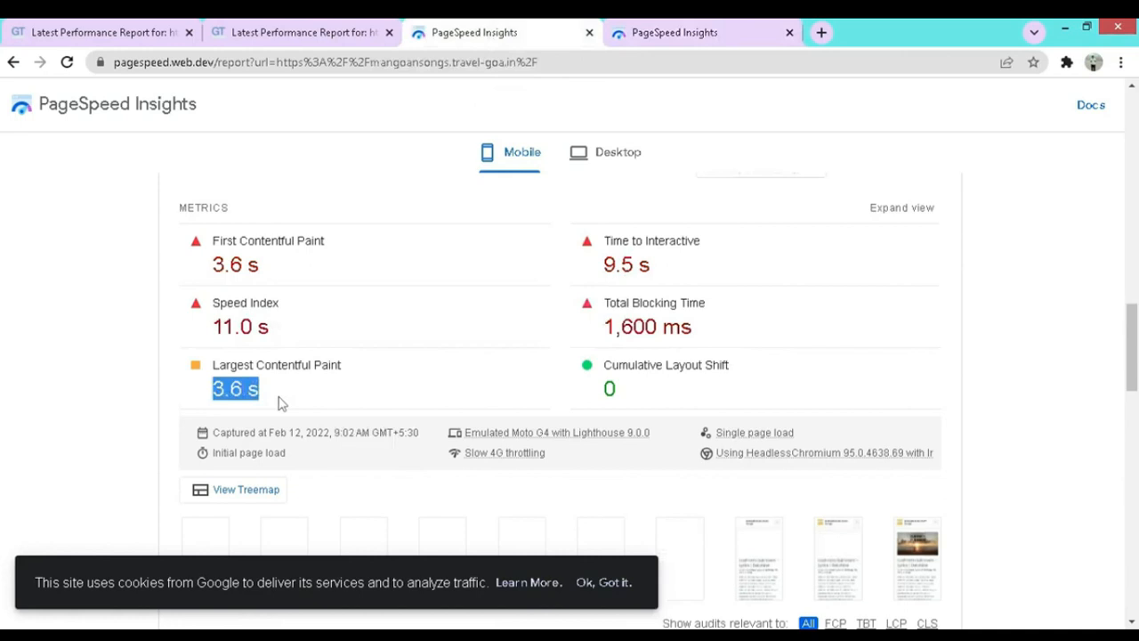
pyautogui.click(649, 28)
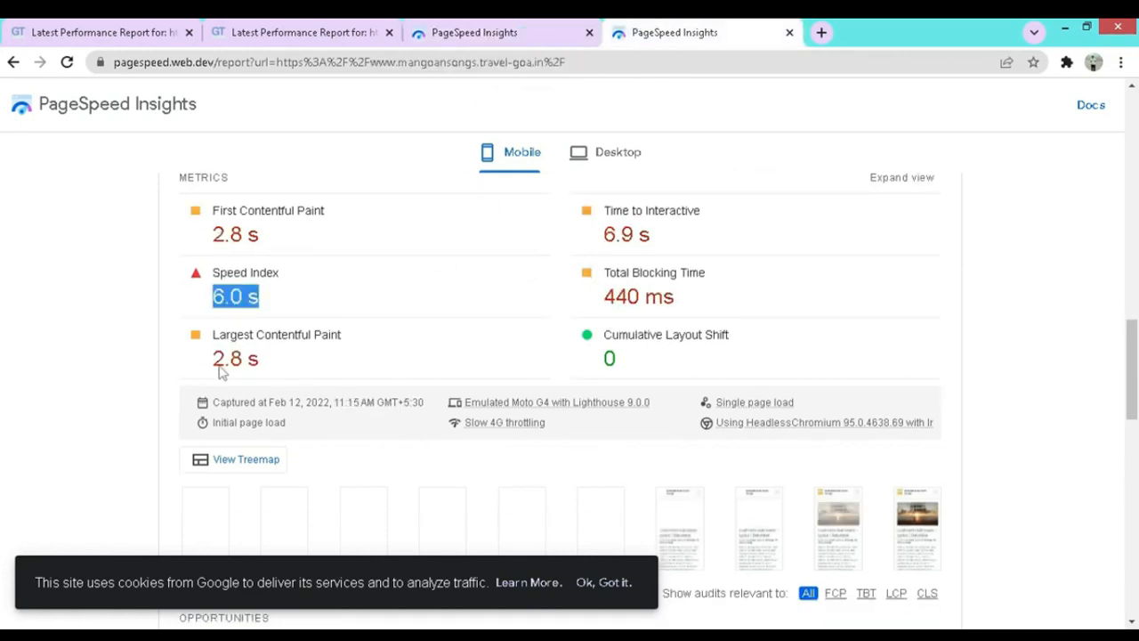
pyautogui.moveTo(212, 365); pyautogui.dragTo(289, 364)
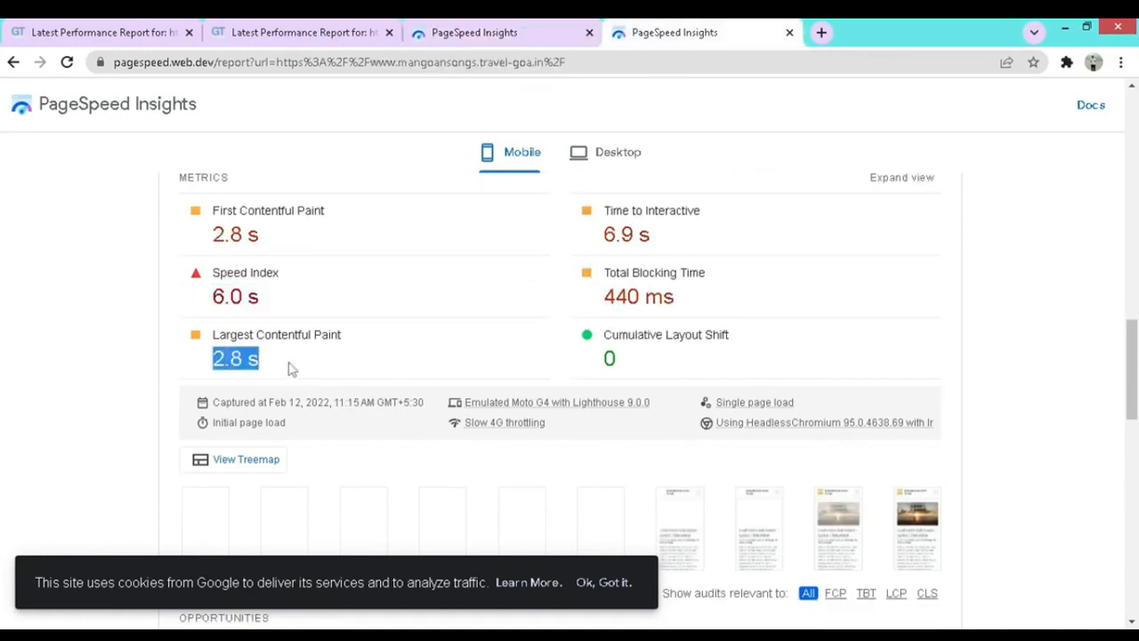
pyautogui.click(503, 31)
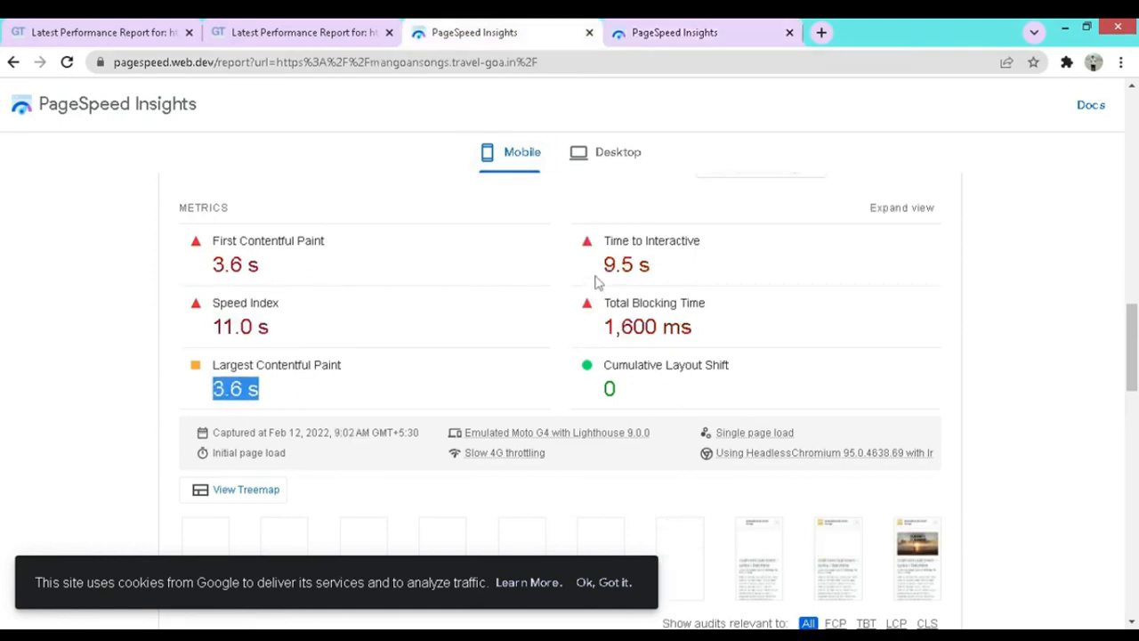
pyautogui.moveTo(599, 282); pyautogui.dragTo(659, 285)
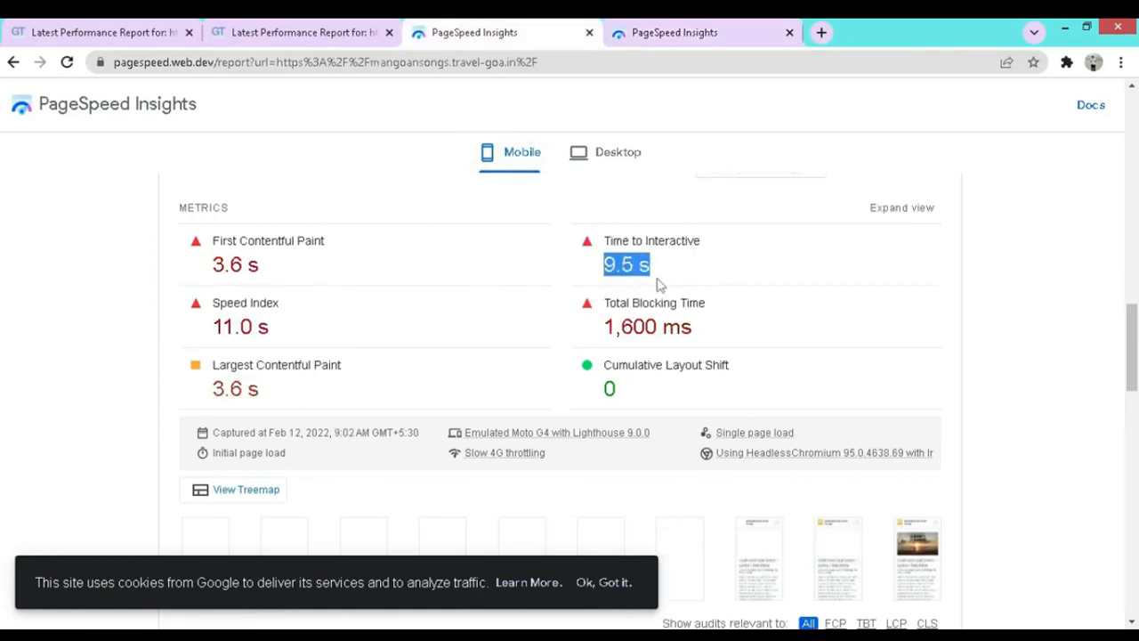
pyautogui.click(694, 32)
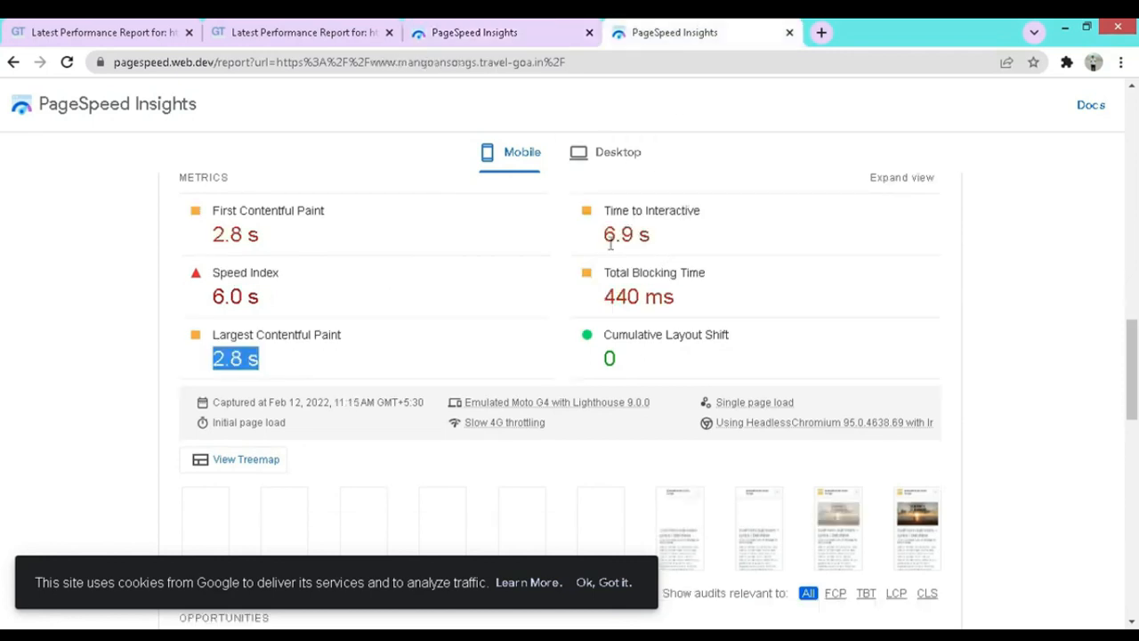
pyautogui.moveTo(601, 234); pyautogui.dragTo(670, 241)
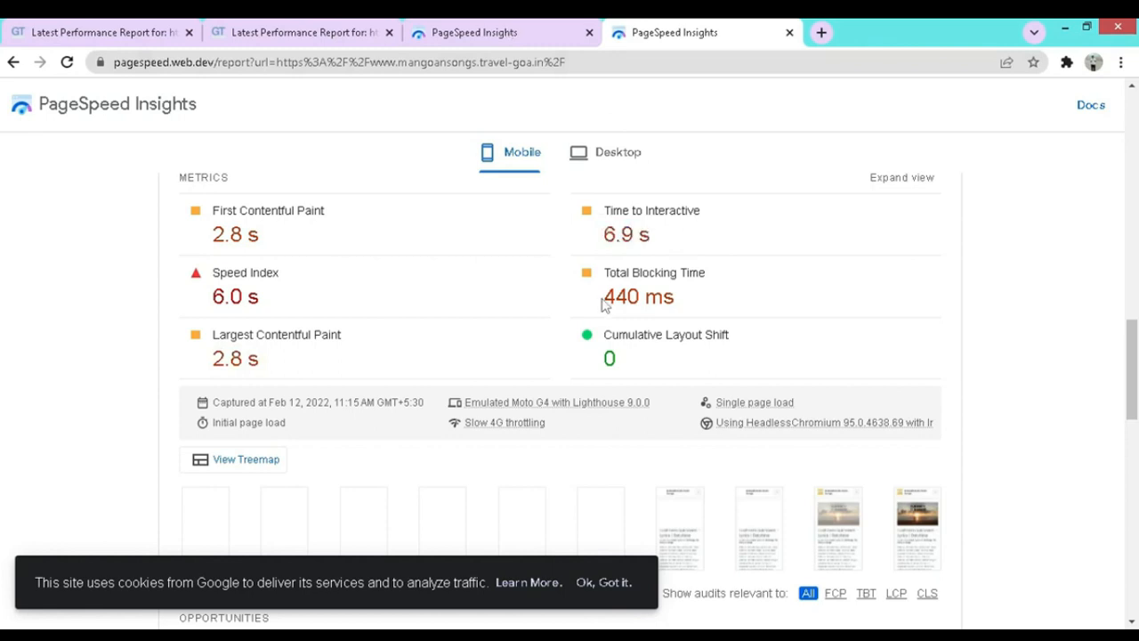
# Compare the mobile Total Blocking Time between the earlier and new reports, highlighting the value in each.
pyautogui.hotkey('ctrl', 'shift', 'Tab')
pyautogui.moveTo(603, 326); pyautogui.dragTo(705, 341)
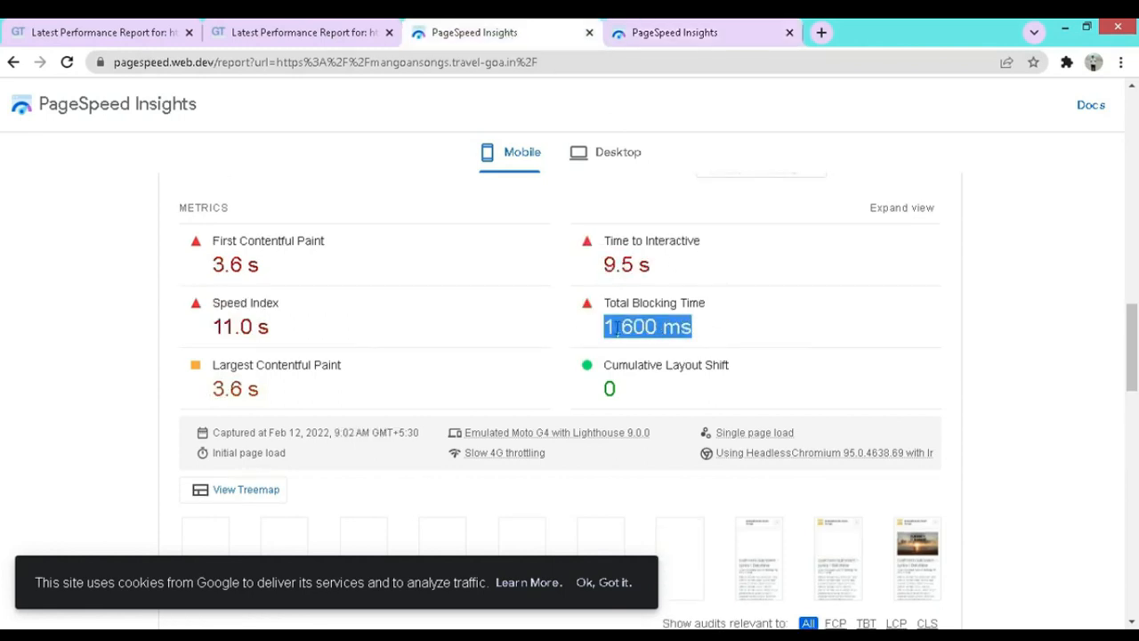
pyautogui.hotkey('ctrl', 'Tab')
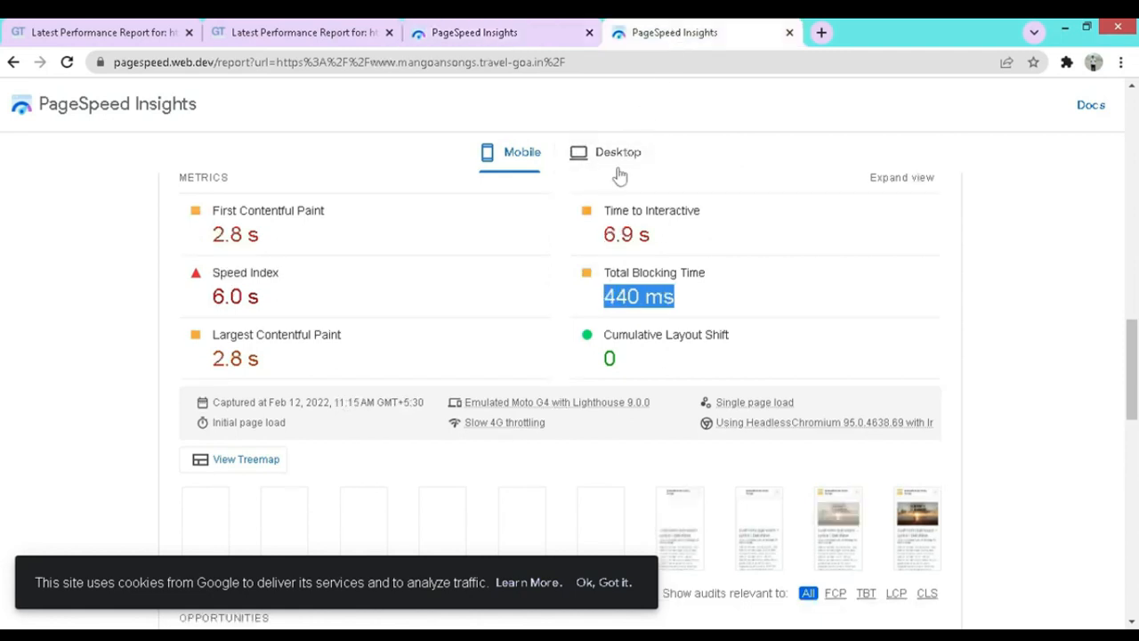
pyautogui.click(605, 305)
pyautogui.moveTo(605, 297); pyautogui.dragTo(698, 297)
pyautogui.click(605, 306)
pyautogui.moveTo(605, 297); pyautogui.dragTo(681, 297)
# Compare the desktop opportunities and their estimated savings in both reports, examining the details of Reduce initial server response time.
pyautogui.click(618, 153)
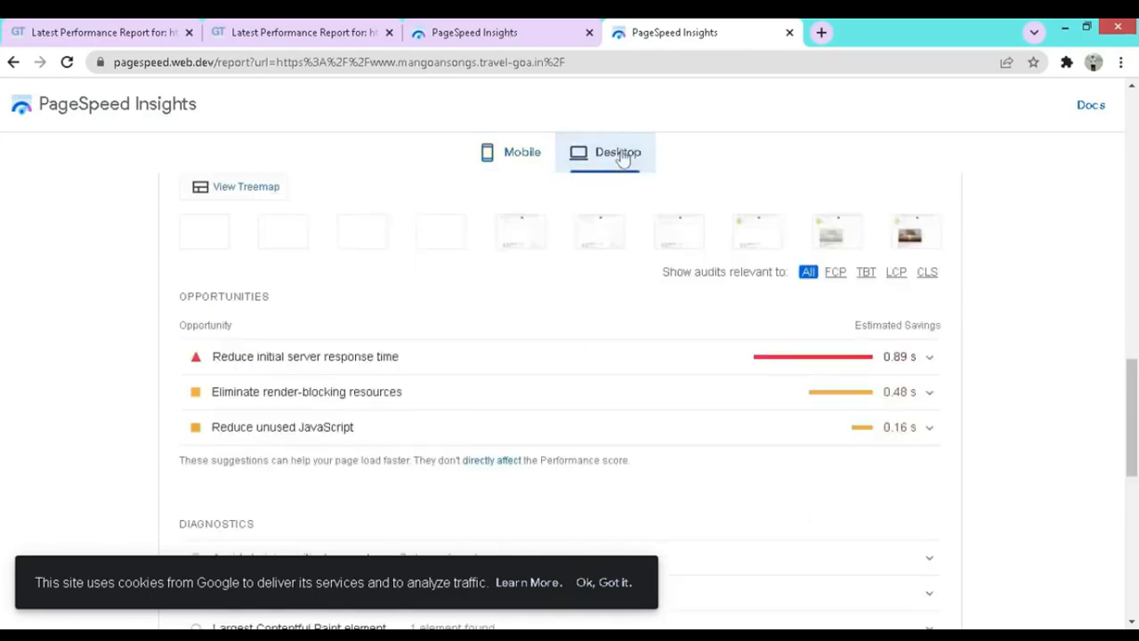
pyautogui.scroll(6, 546, 278)
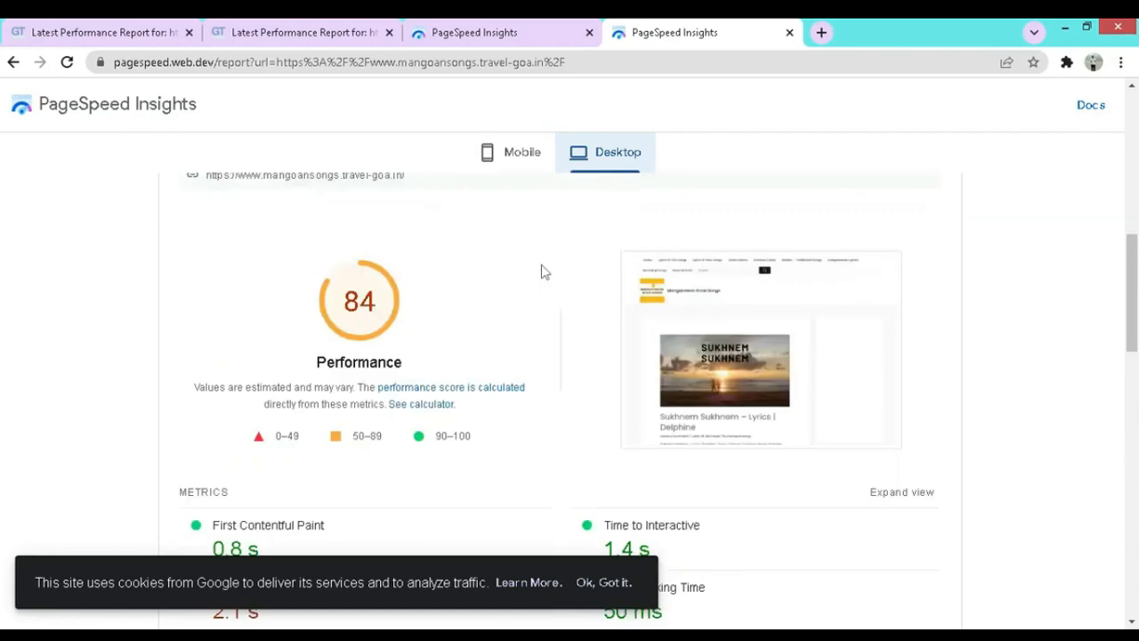
pyautogui.scroll(-6, 545, 272)
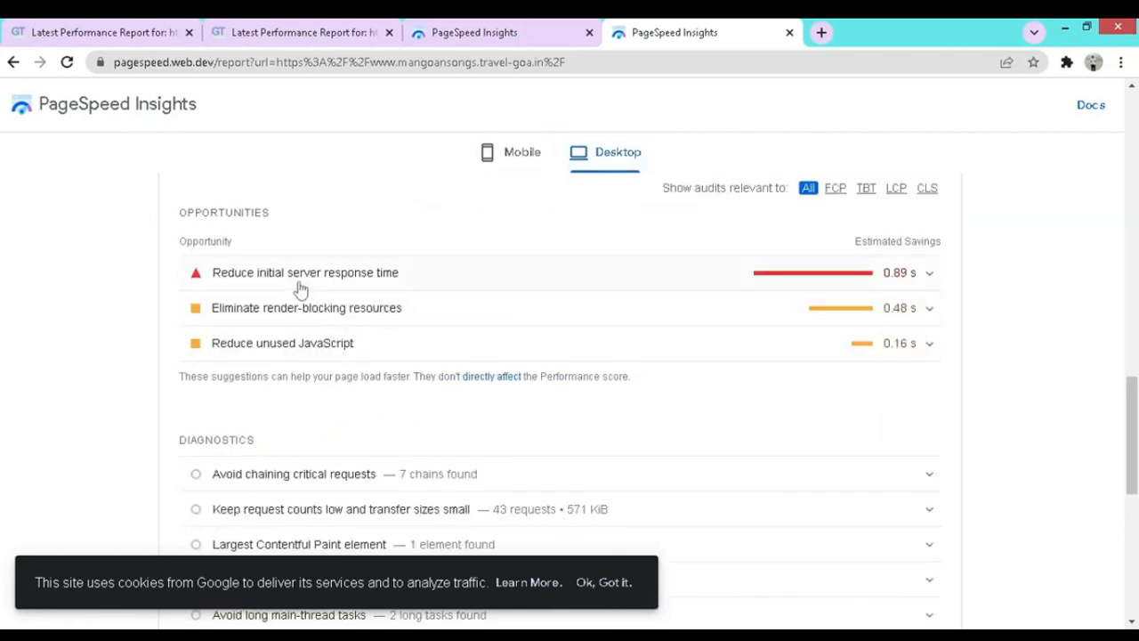
pyautogui.hotkey('ctrl', 'shift', 'Tab')
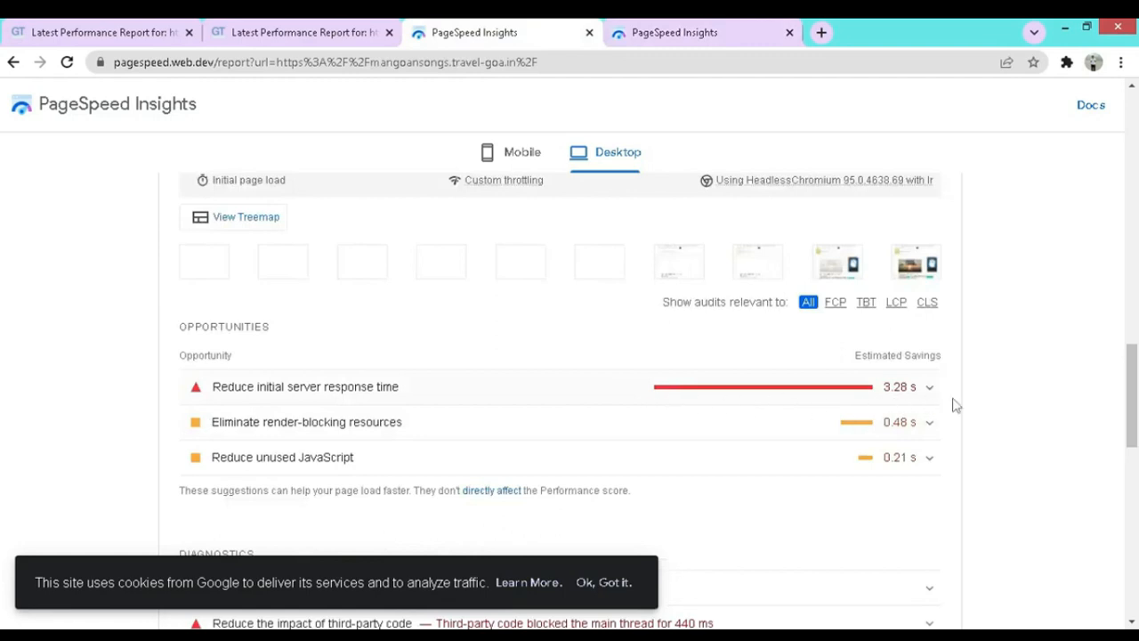
pyautogui.click(735, 37)
pyautogui.click(814, 287)
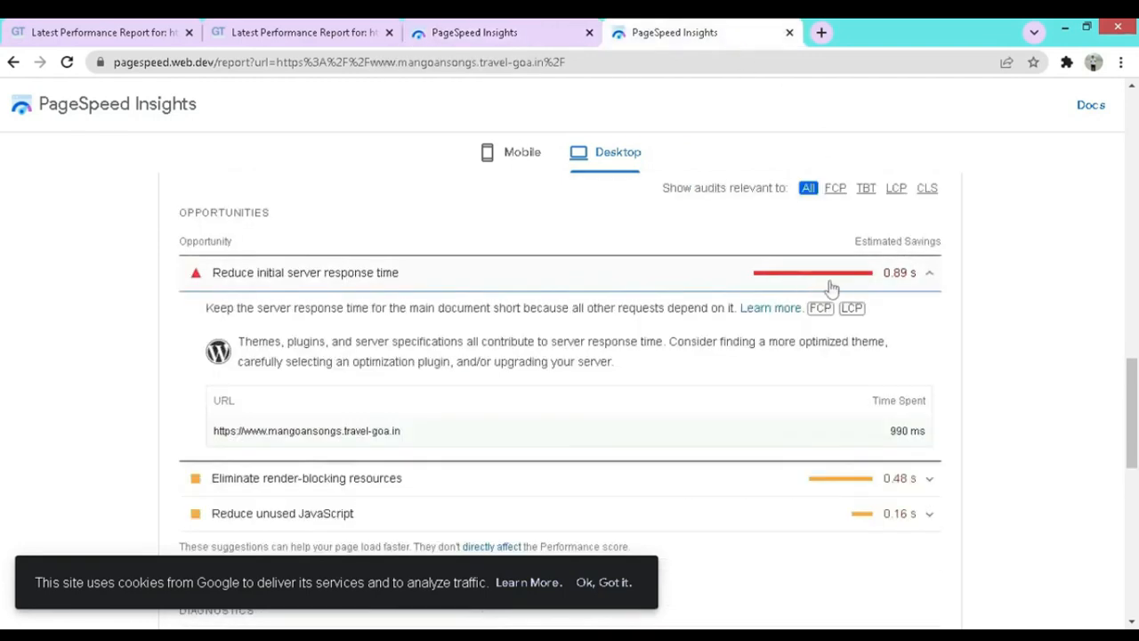
pyautogui.click(835, 286)
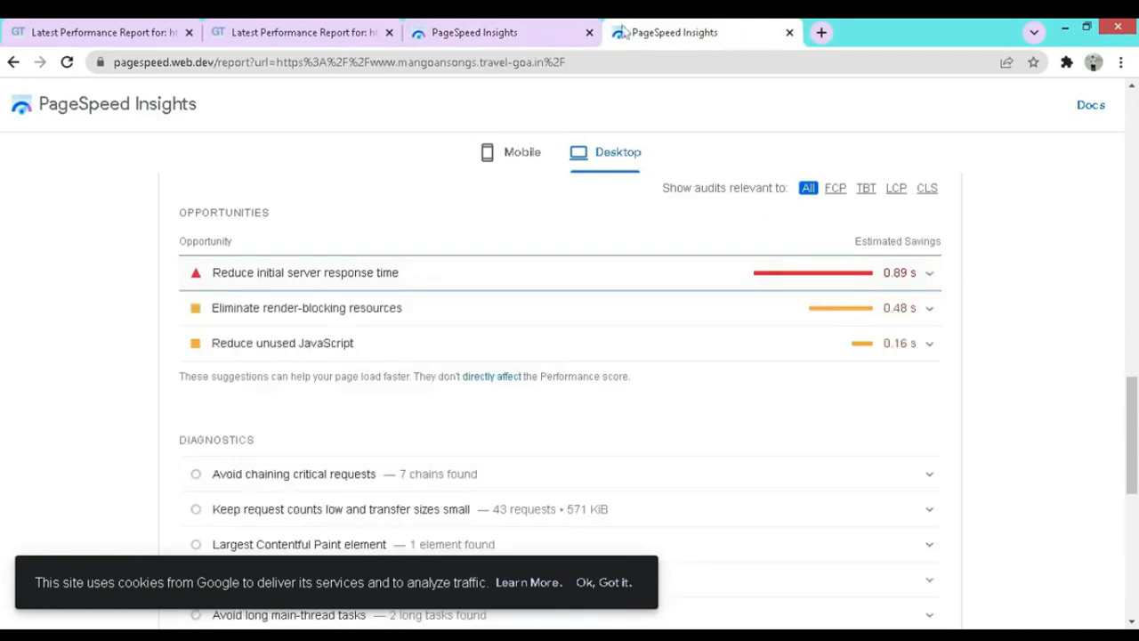
pyautogui.click(478, 30)
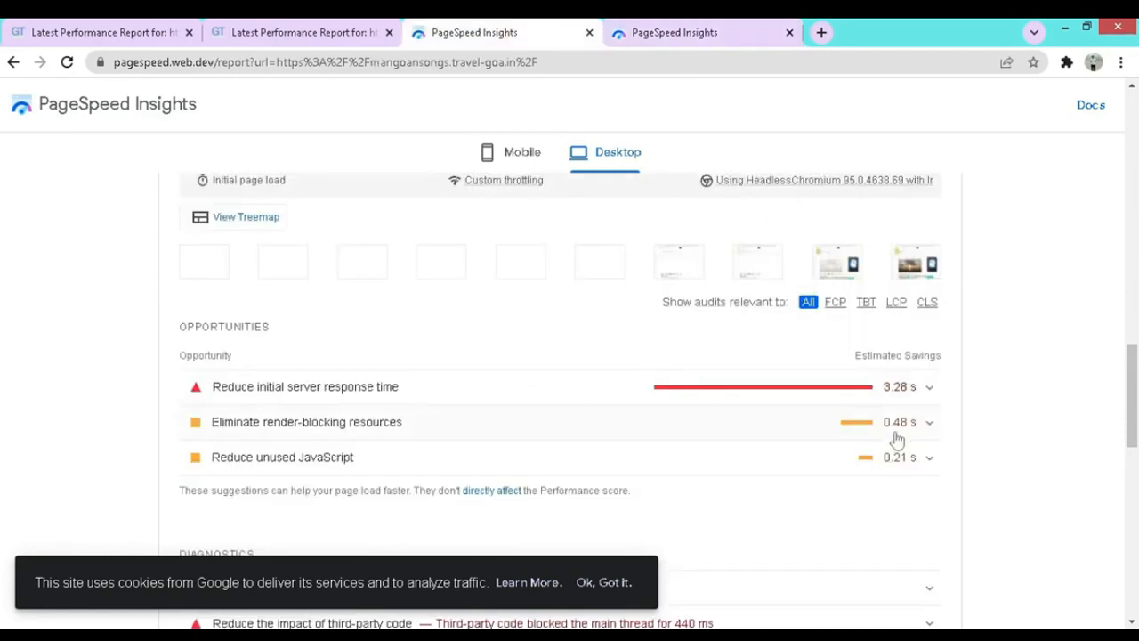
# Switch both PageSpeed Insights reports to the mobile results and compare their opportunities and estimated savings.
pyautogui.click(534, 156)
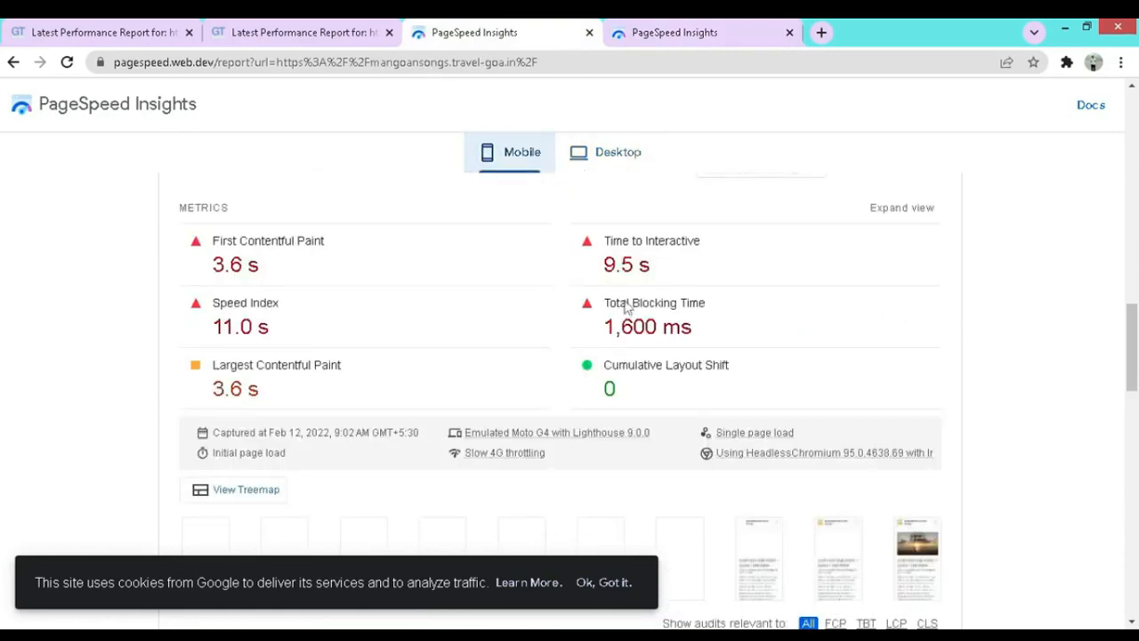
pyautogui.scroll(-4, 623, 303)
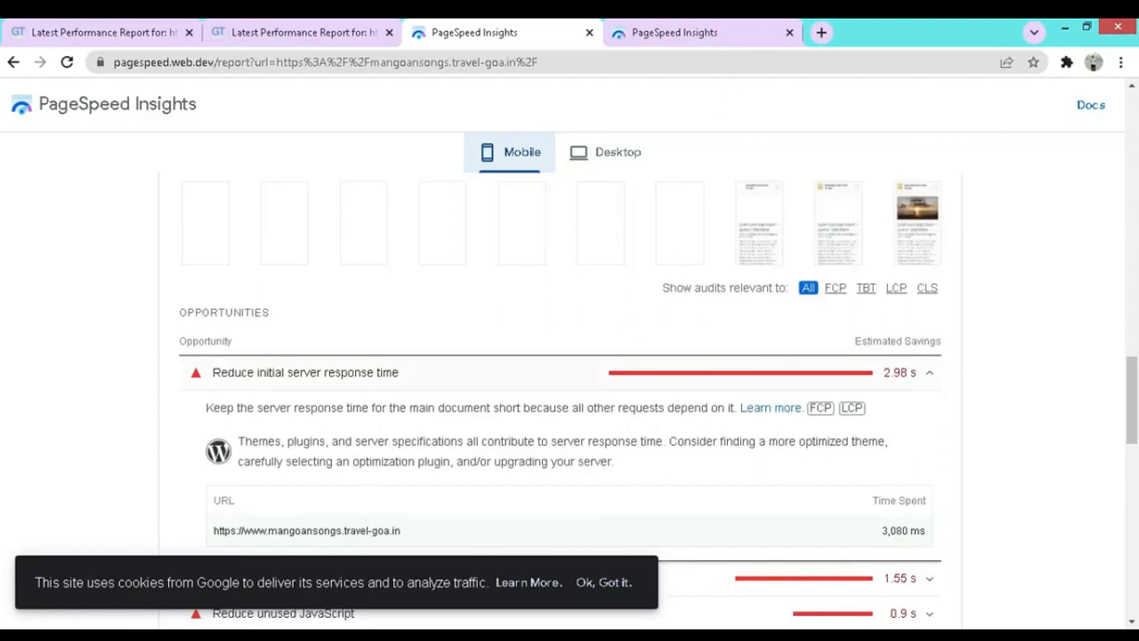
pyautogui.click(706, 36)
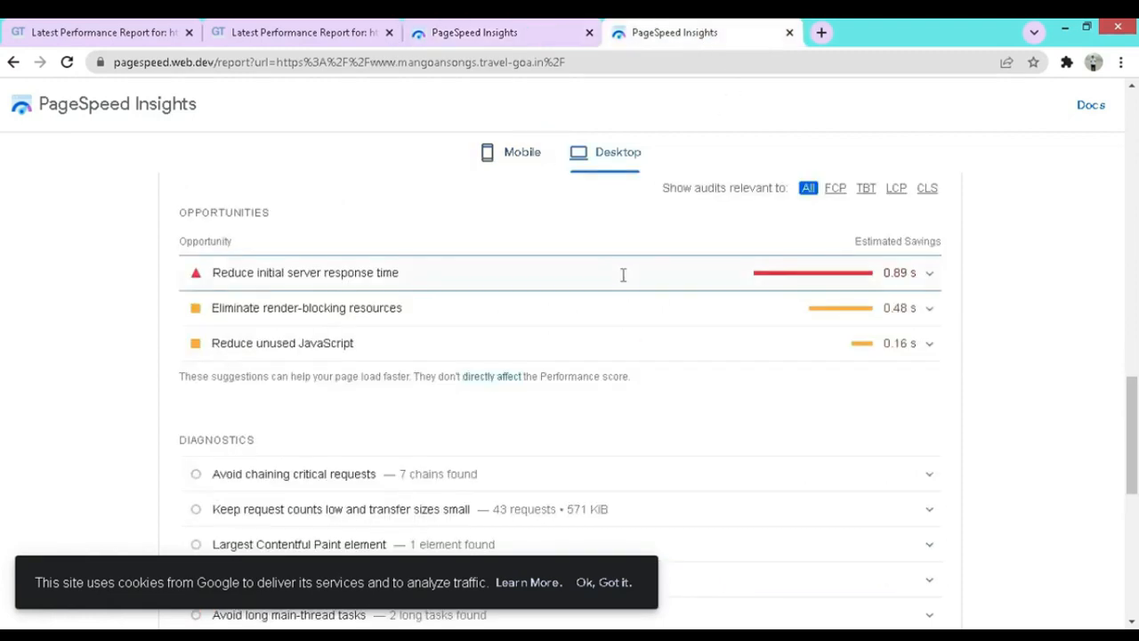
pyautogui.click(498, 33)
pyautogui.click(698, 35)
pyautogui.click(516, 34)
pyautogui.click(704, 35)
pyautogui.click(512, 153)
pyautogui.scroll(-3, 643, 318)
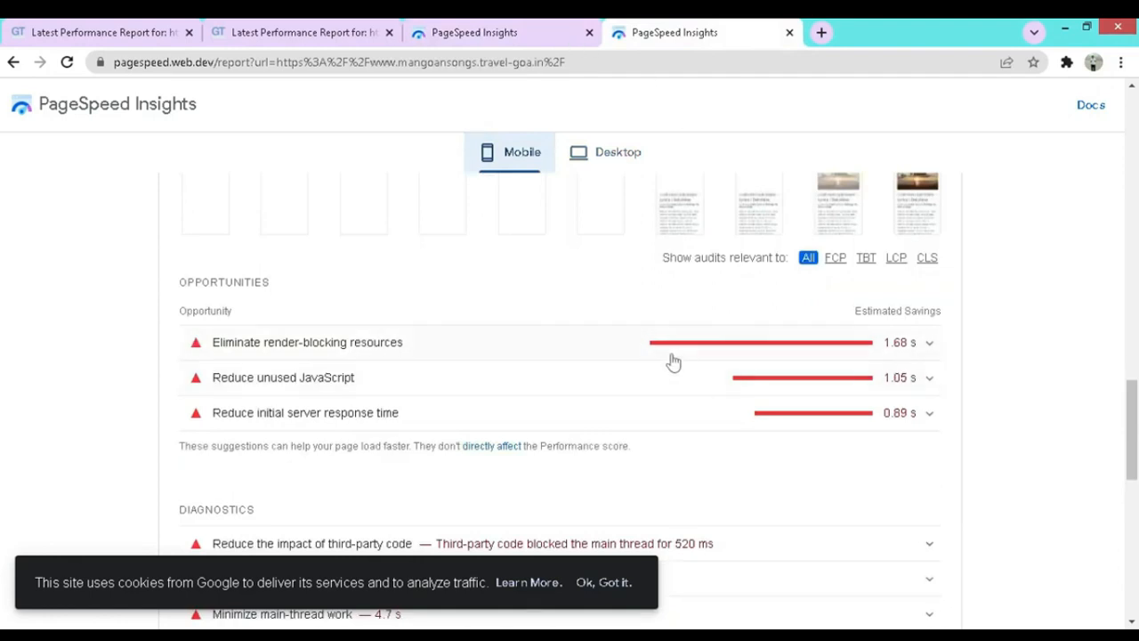
pyautogui.scroll(-1, 712, 296)
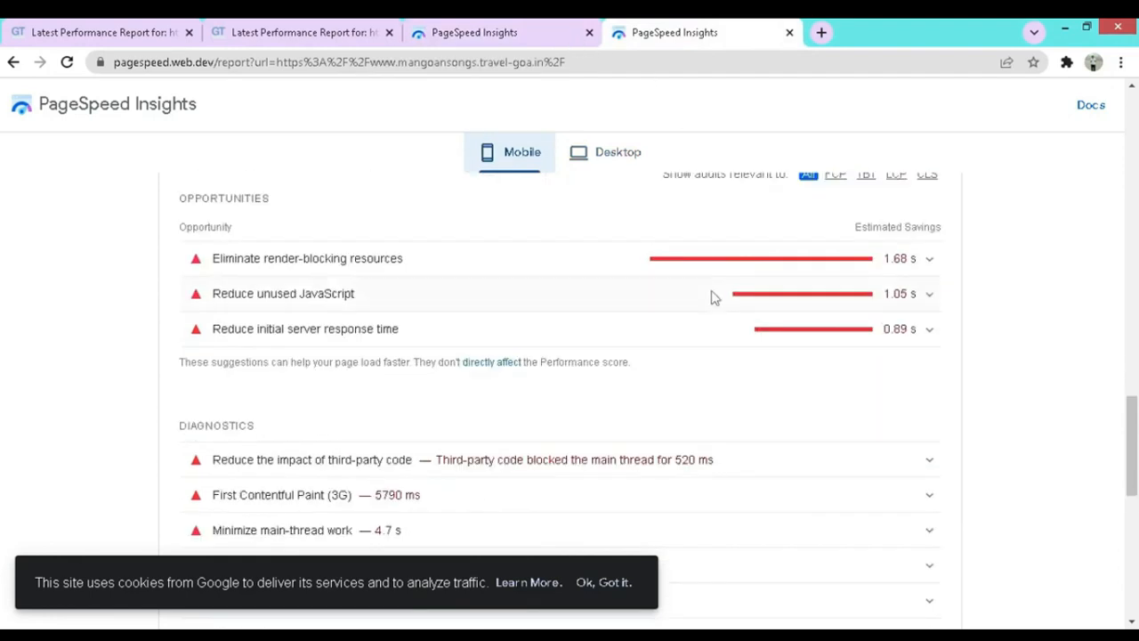
# Check the earlier report's remaining mobile opportunities against the new report, and review the new report's mobile diagnostics.
pyautogui.click(520, 29)
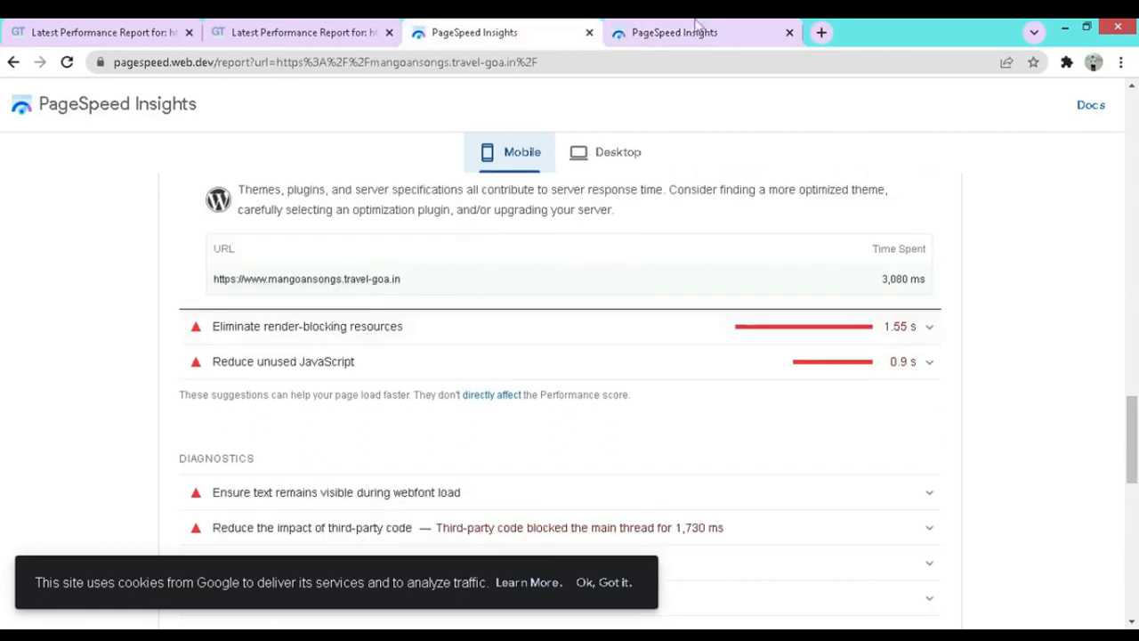
pyautogui.hotkey('ctrl', 'Tab')
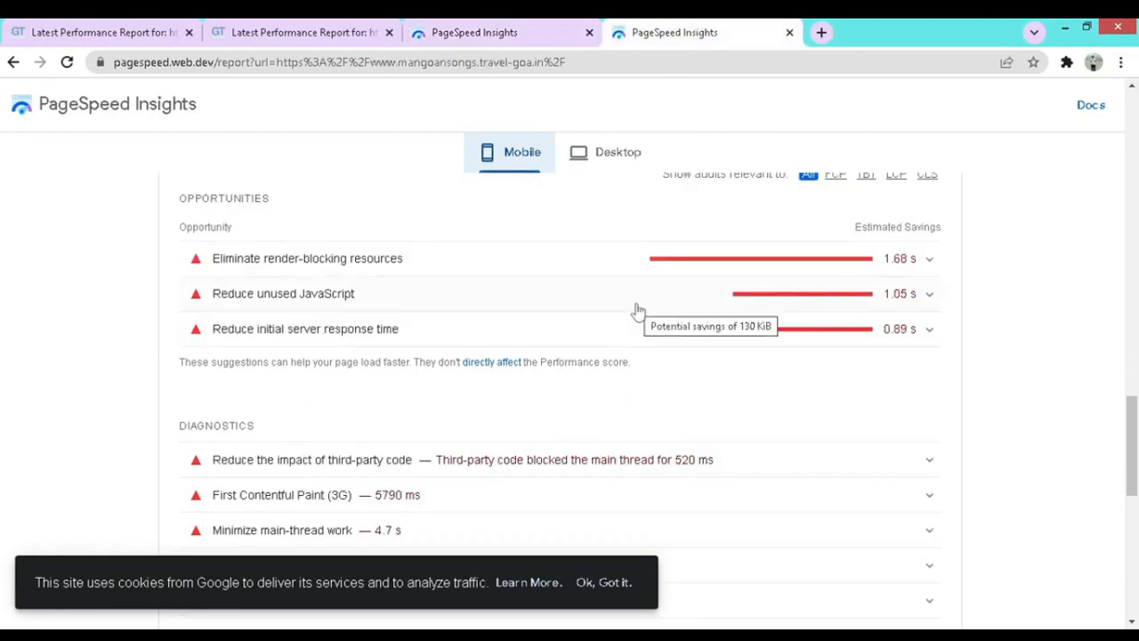
pyautogui.scroll(-3, 639, 310)
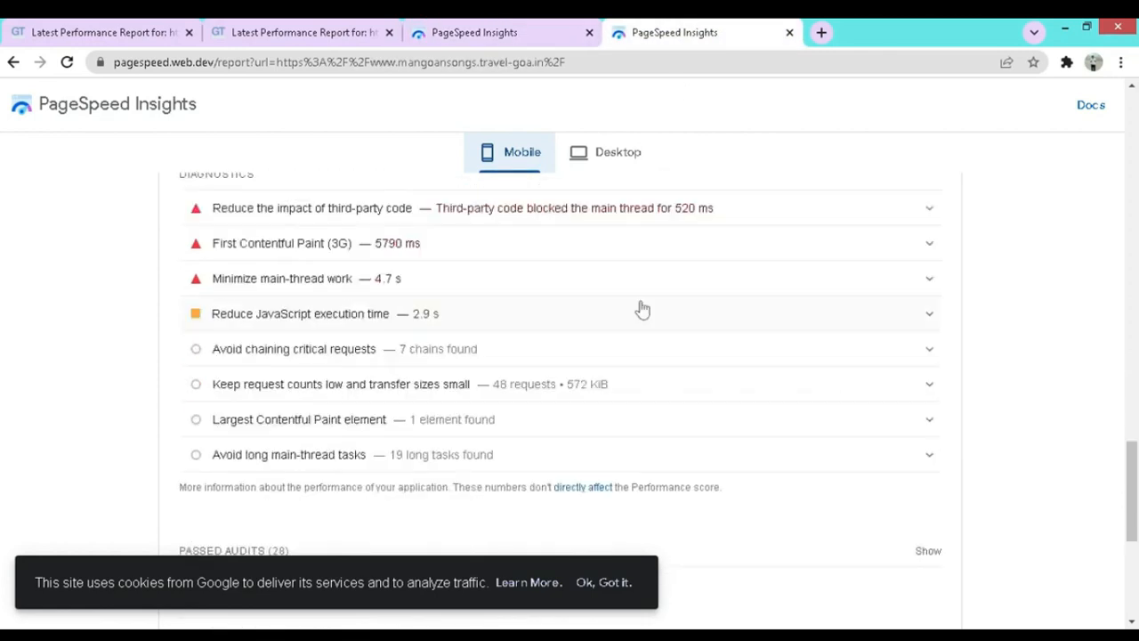
pyautogui.scroll(2, 643, 307)
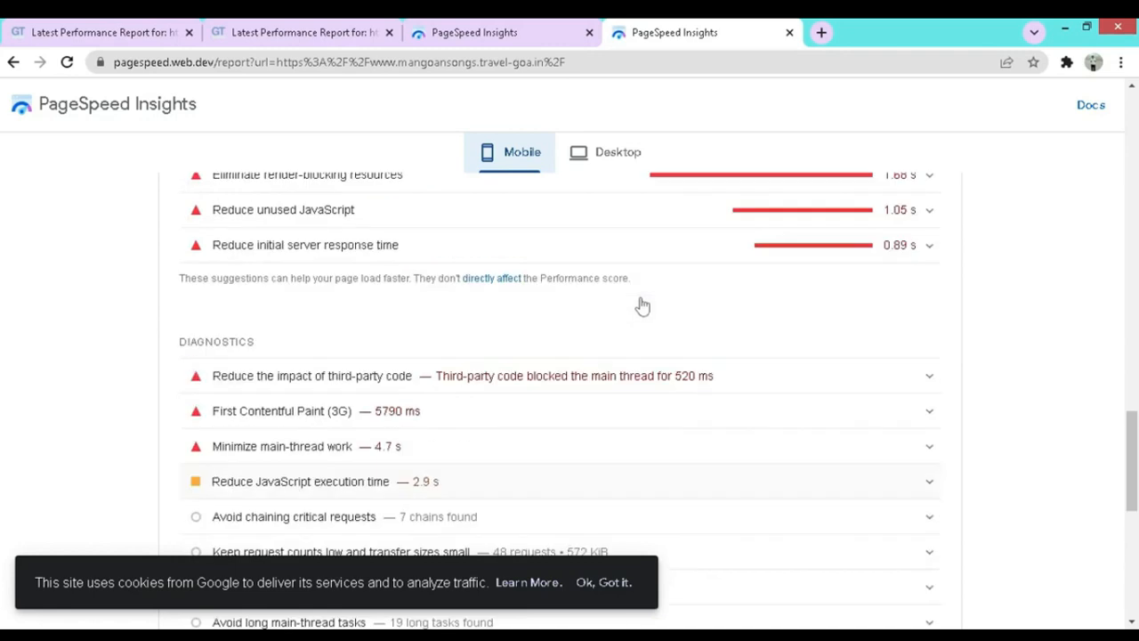
pyautogui.scroll(2, 643, 306)
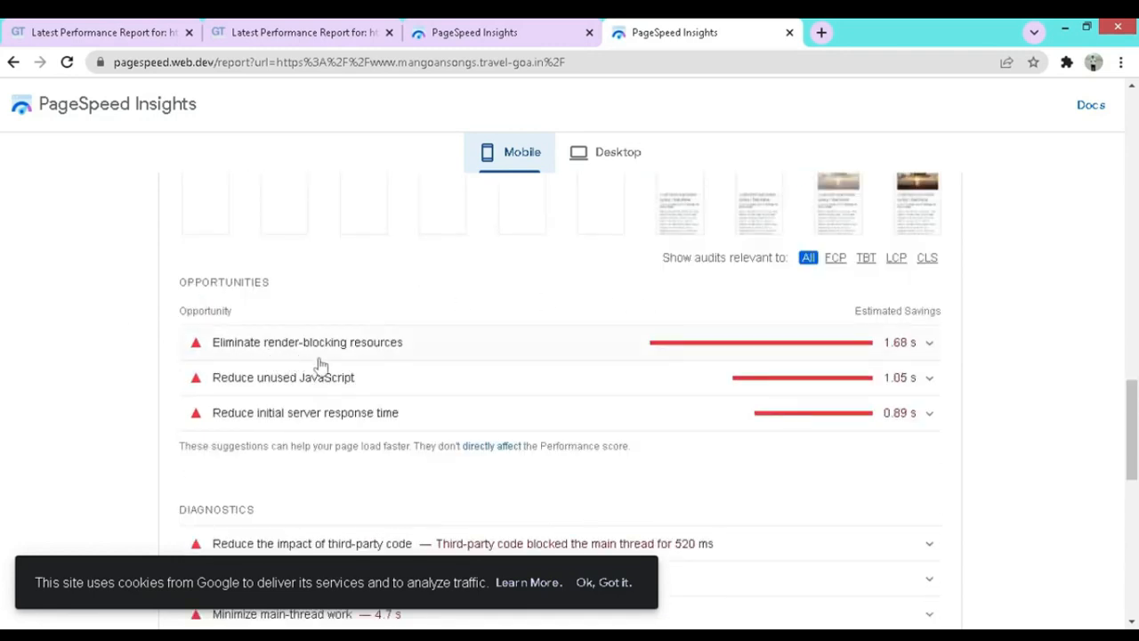
# Compare the mobile savings for initial server response time, render-blocking resources and unused JavaScript once more between the two reports.
pyautogui.click(510, 24)
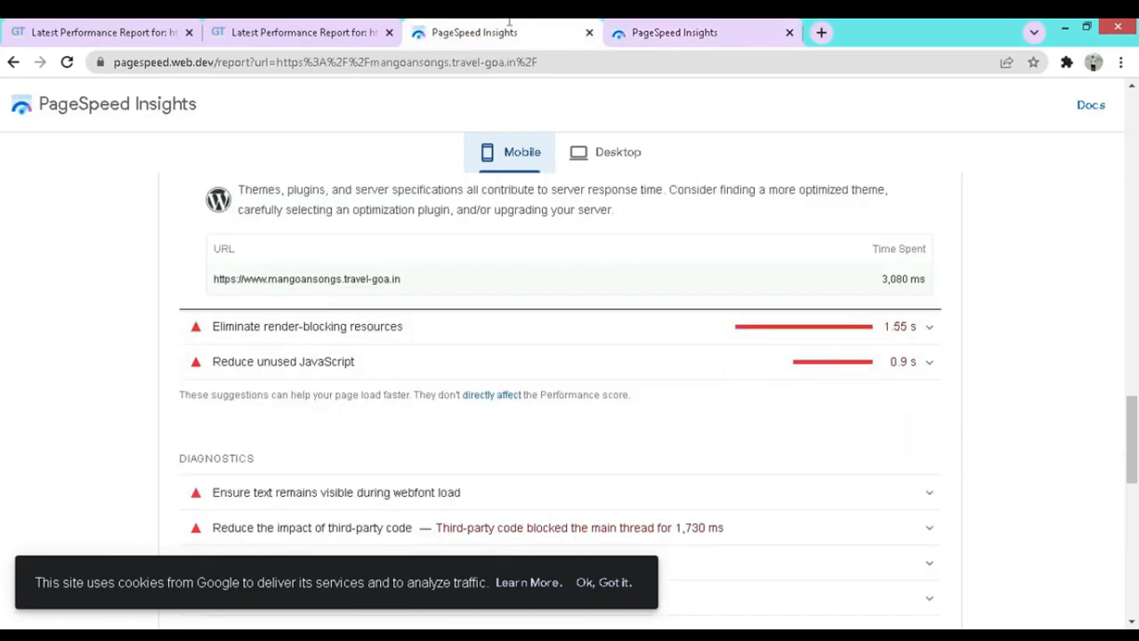
pyautogui.scroll(1, 532, 332)
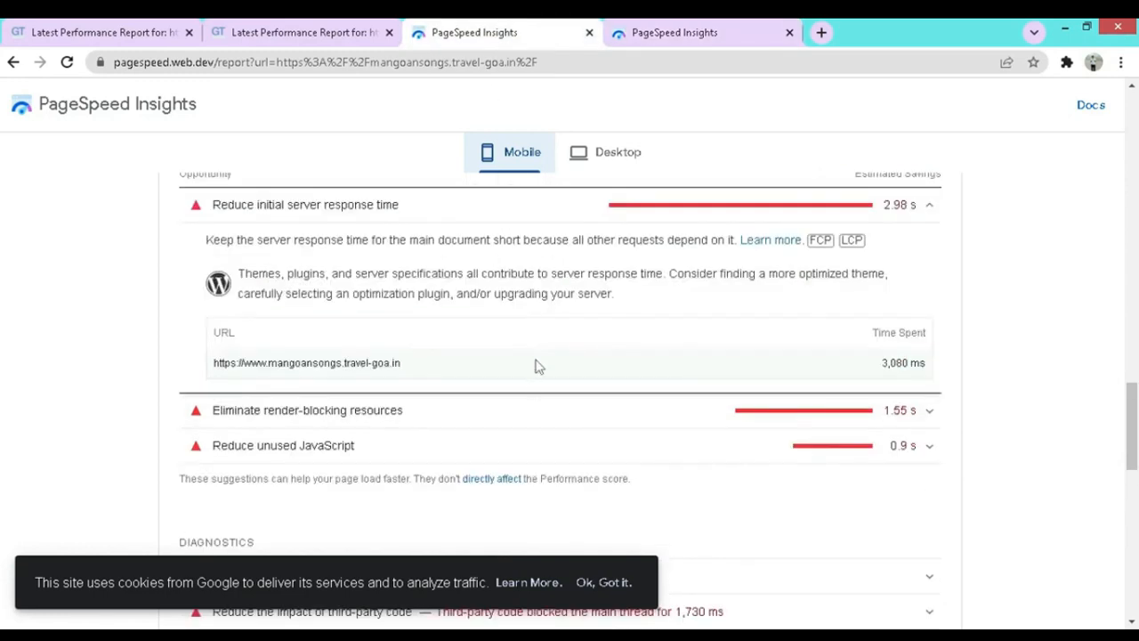
pyautogui.click(723, 36)
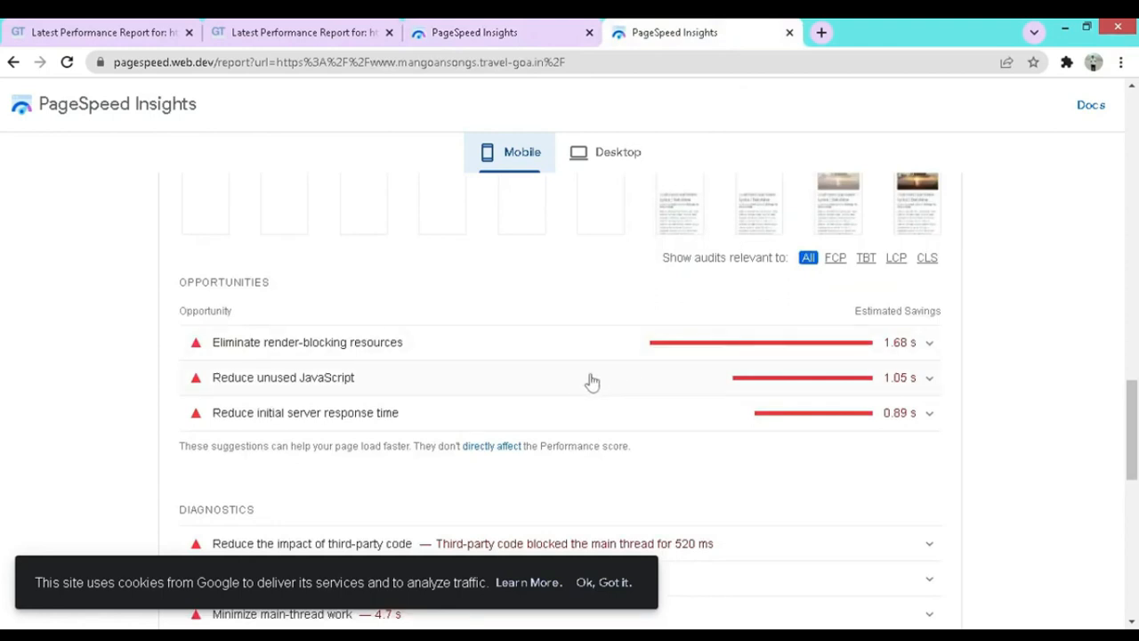
pyautogui.scroll(4, 592, 381)
pyautogui.scroll(-4, 592, 380)
pyautogui.scroll(2, 592, 381)
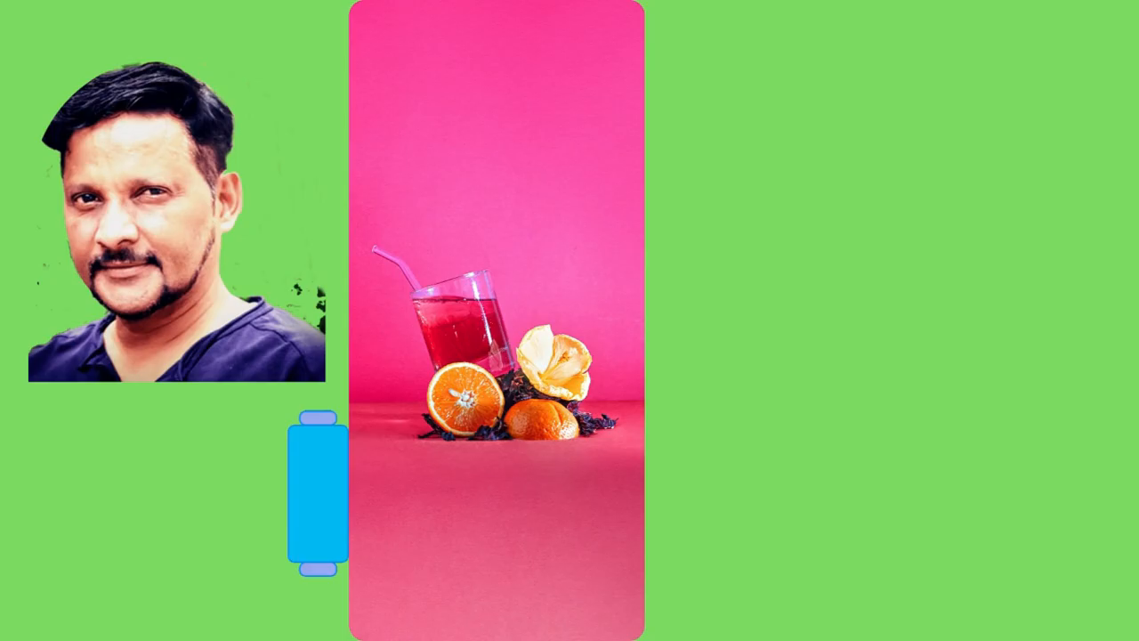